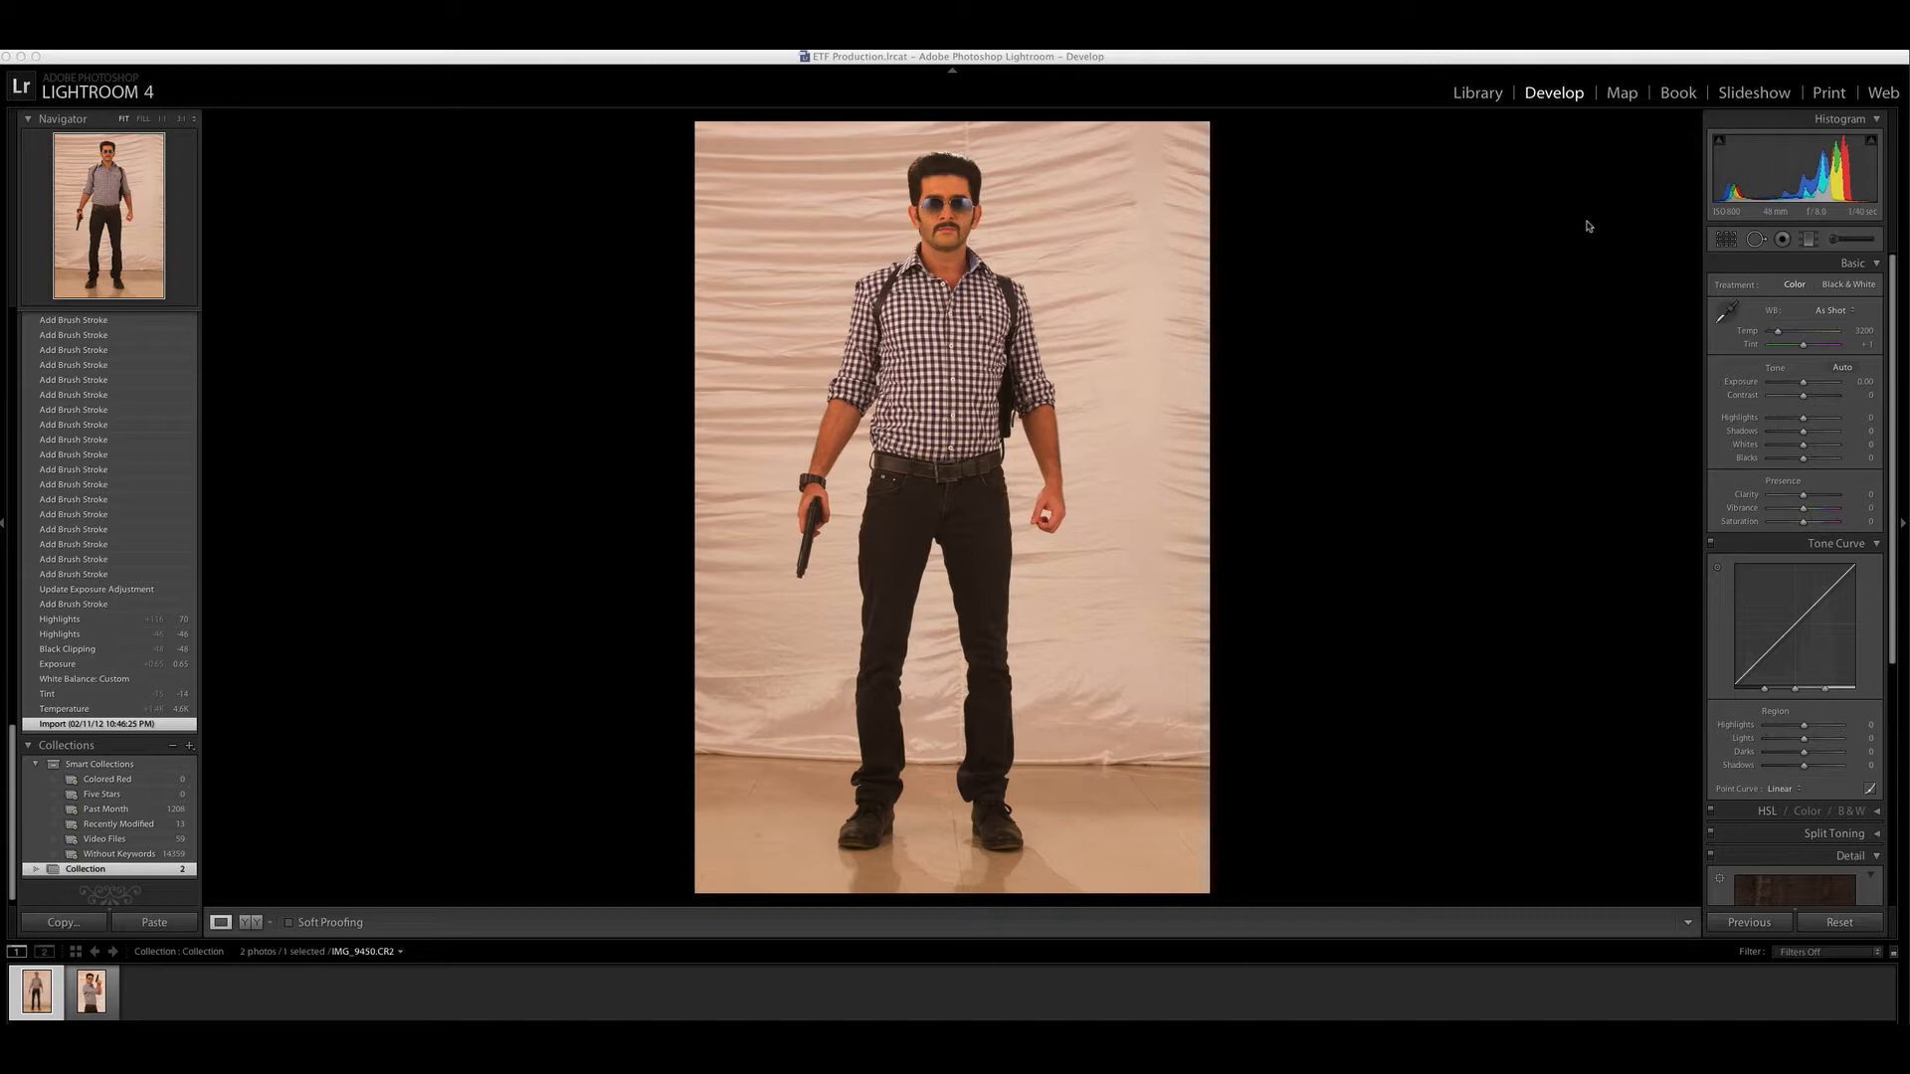
Examine the photo's capture metadata in the Library module, and return to the Develop module.
{"action": "left_click", "coordinate": [1476, 98]}
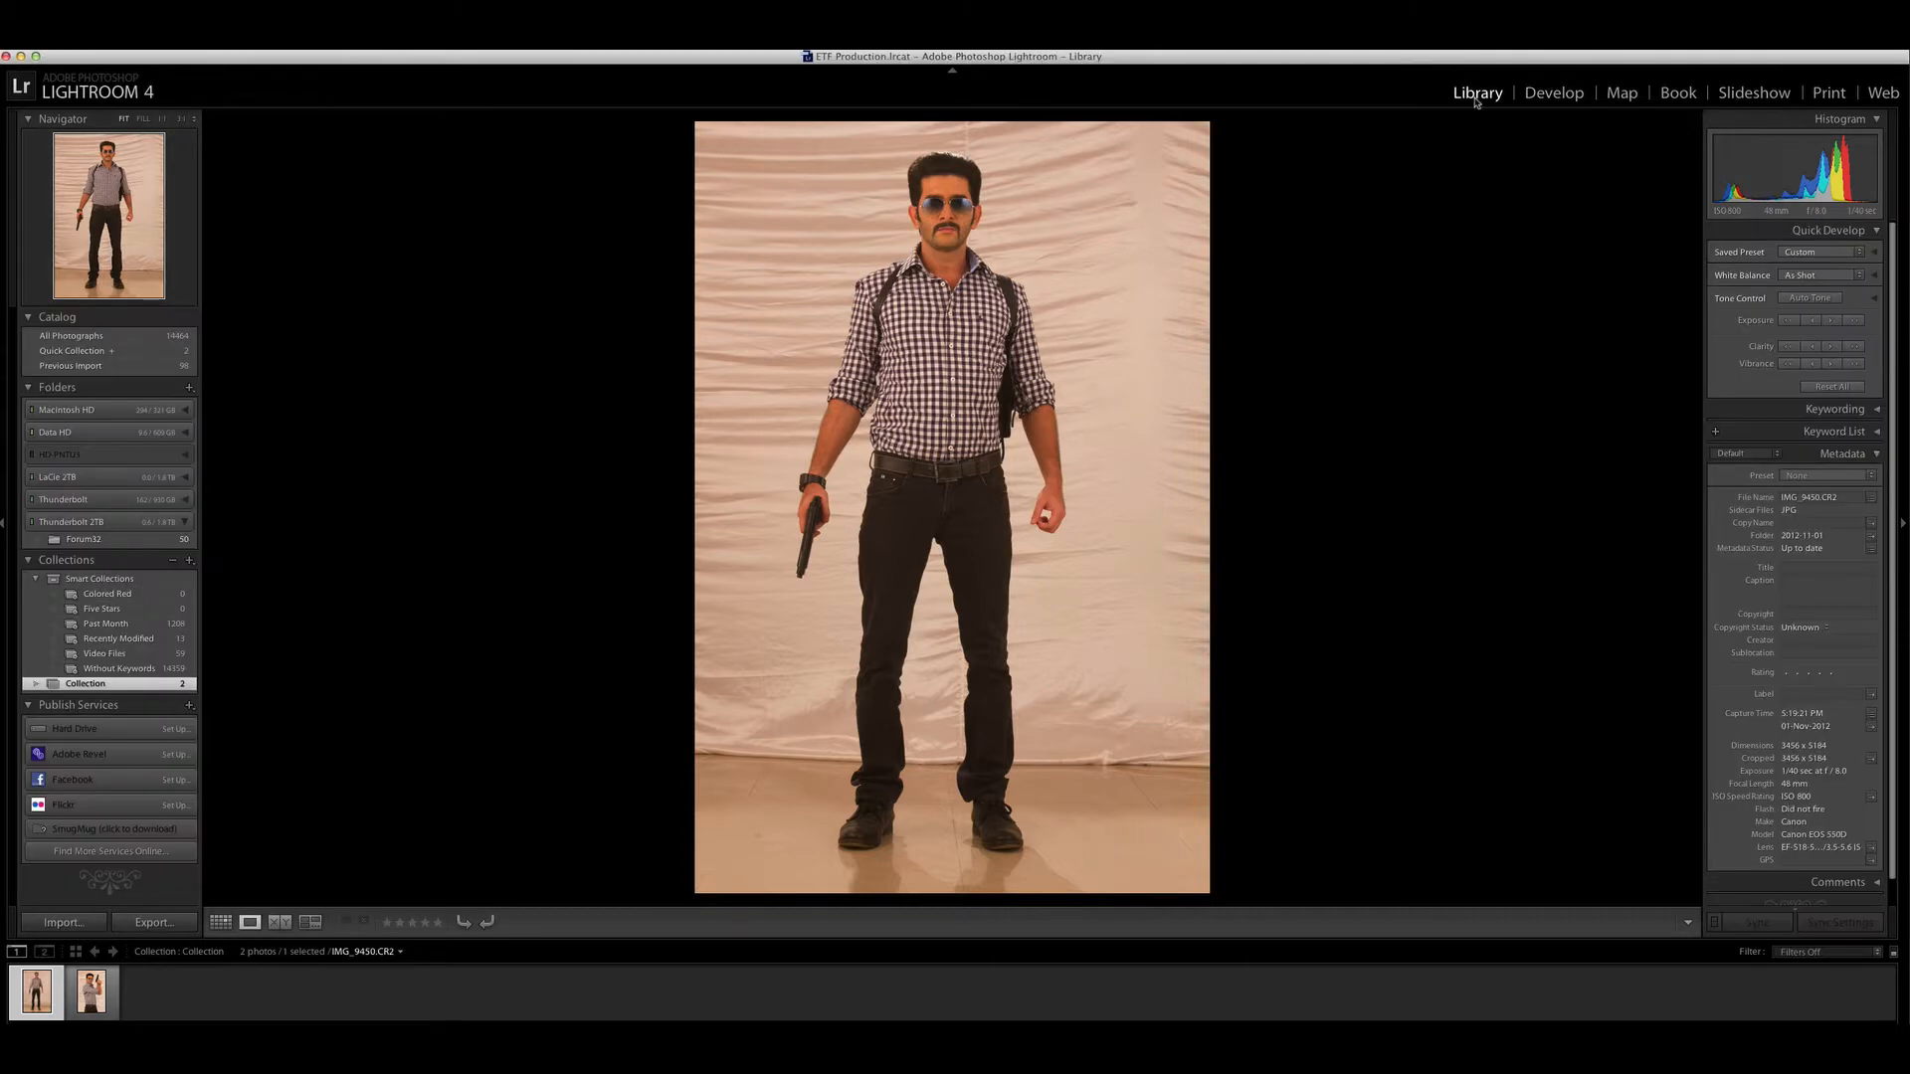
{"action": "scroll", "coordinate": [1781, 865], "scroll_direction": "down", "scroll_amount": 2}
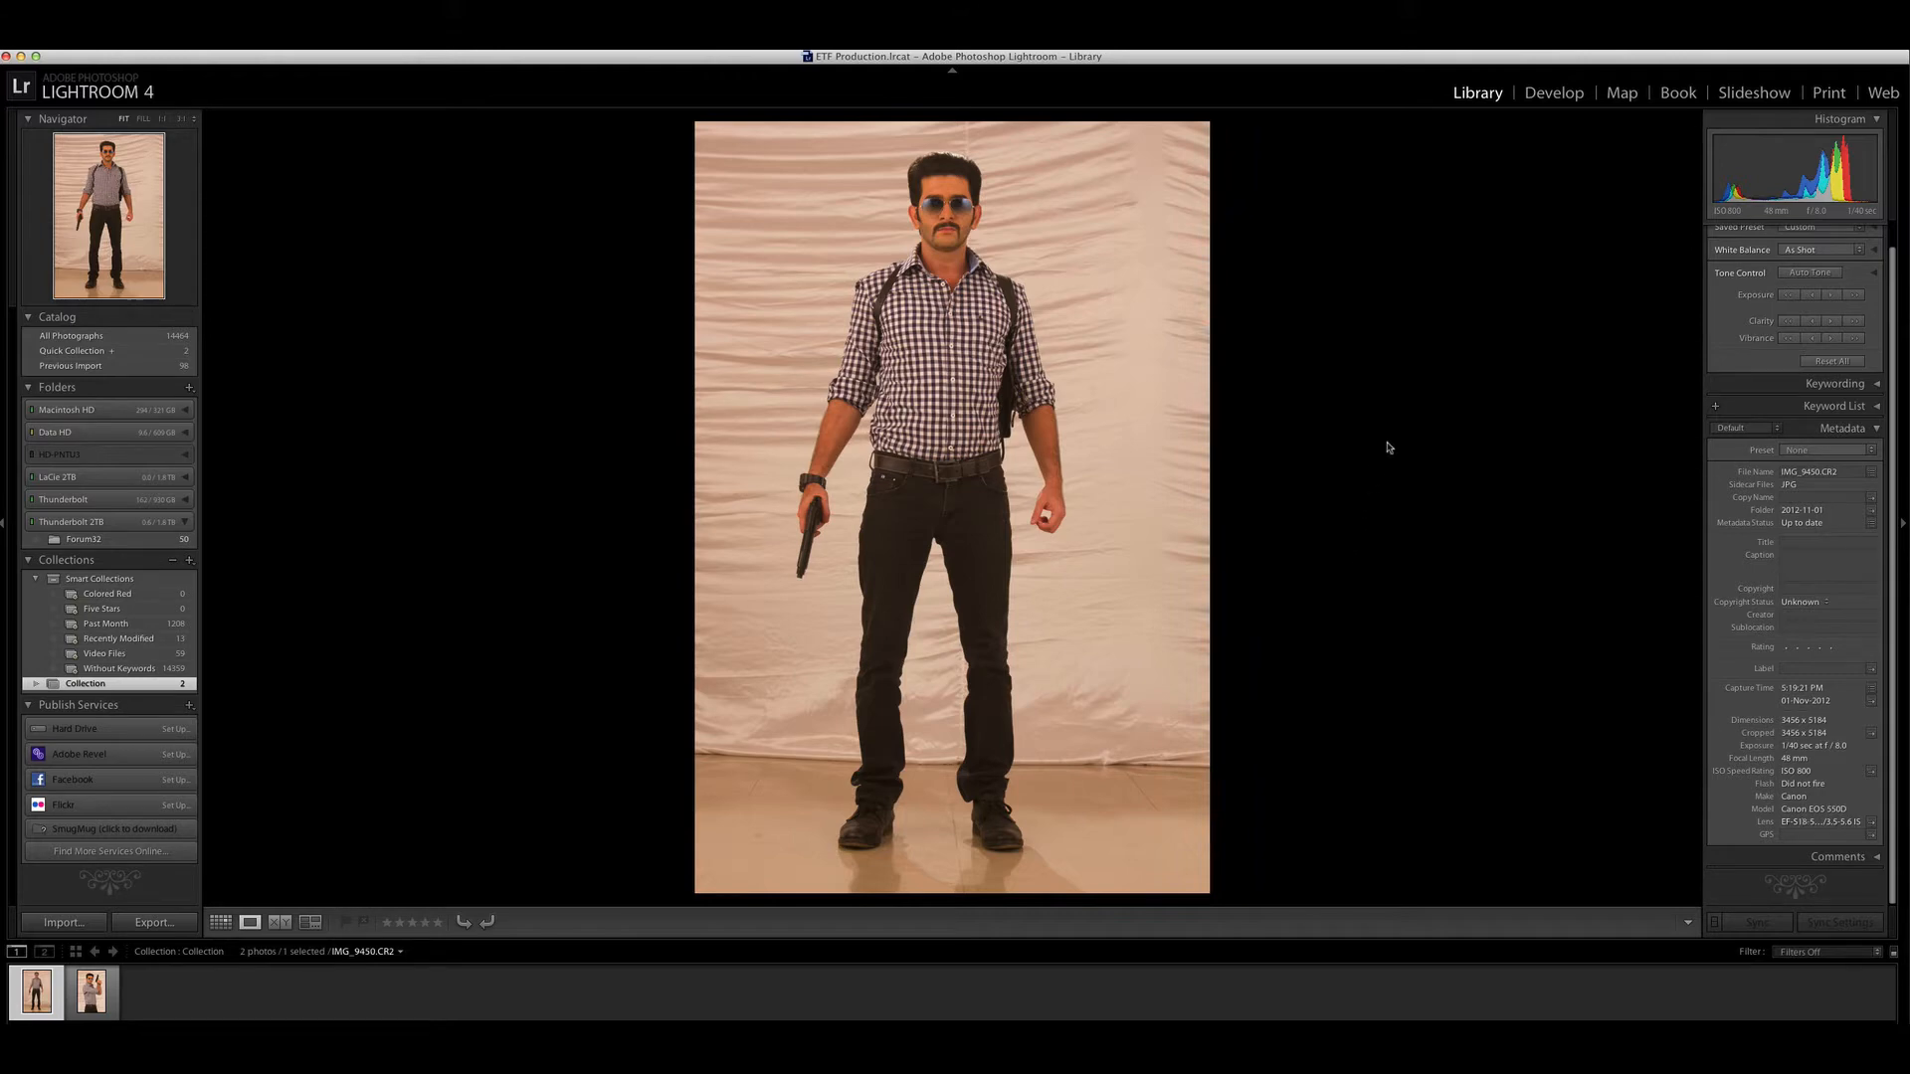
{"action": "left_click", "coordinate": [1553, 93]}
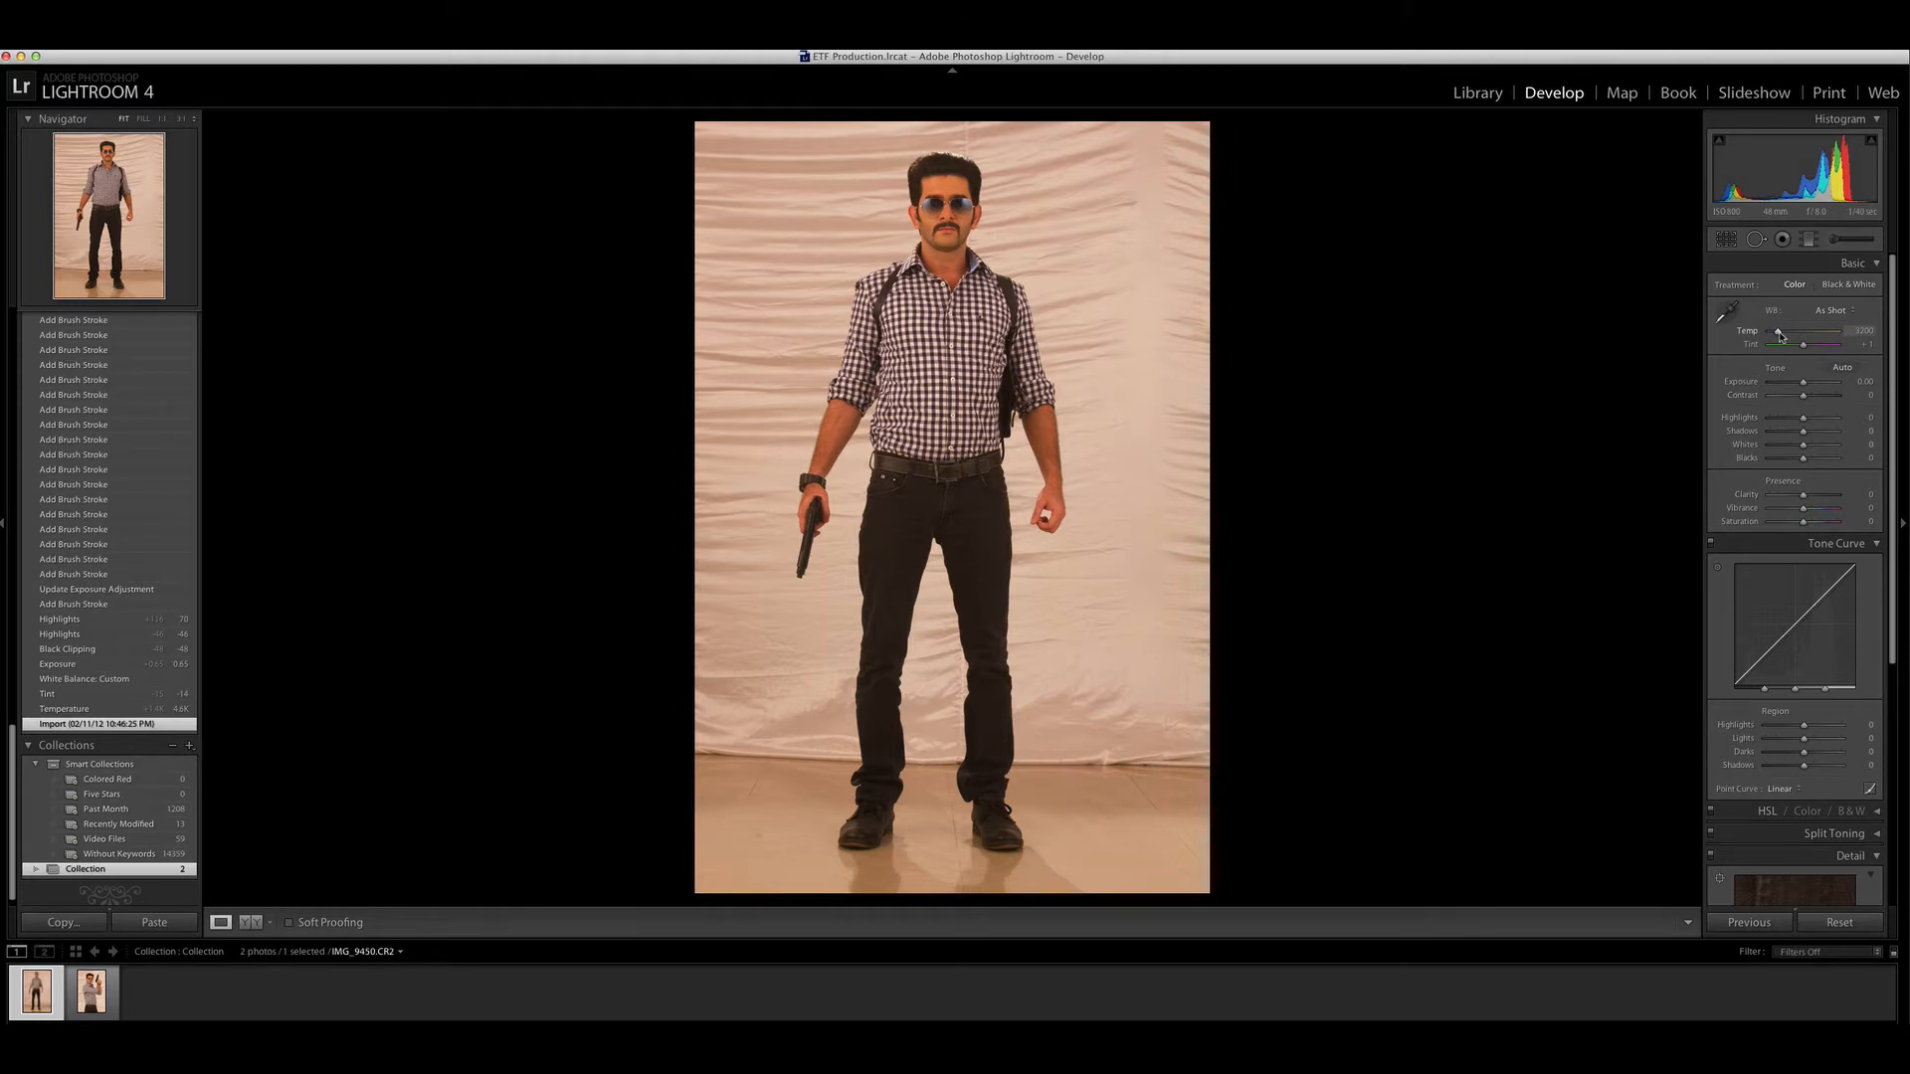
Correct the white balance by sampling the white backdrop beside the man's shoulder as the neutral target.
{"action": "left_click_drag", "start_coordinate": [1781, 336], "coordinate": [1778, 343]}
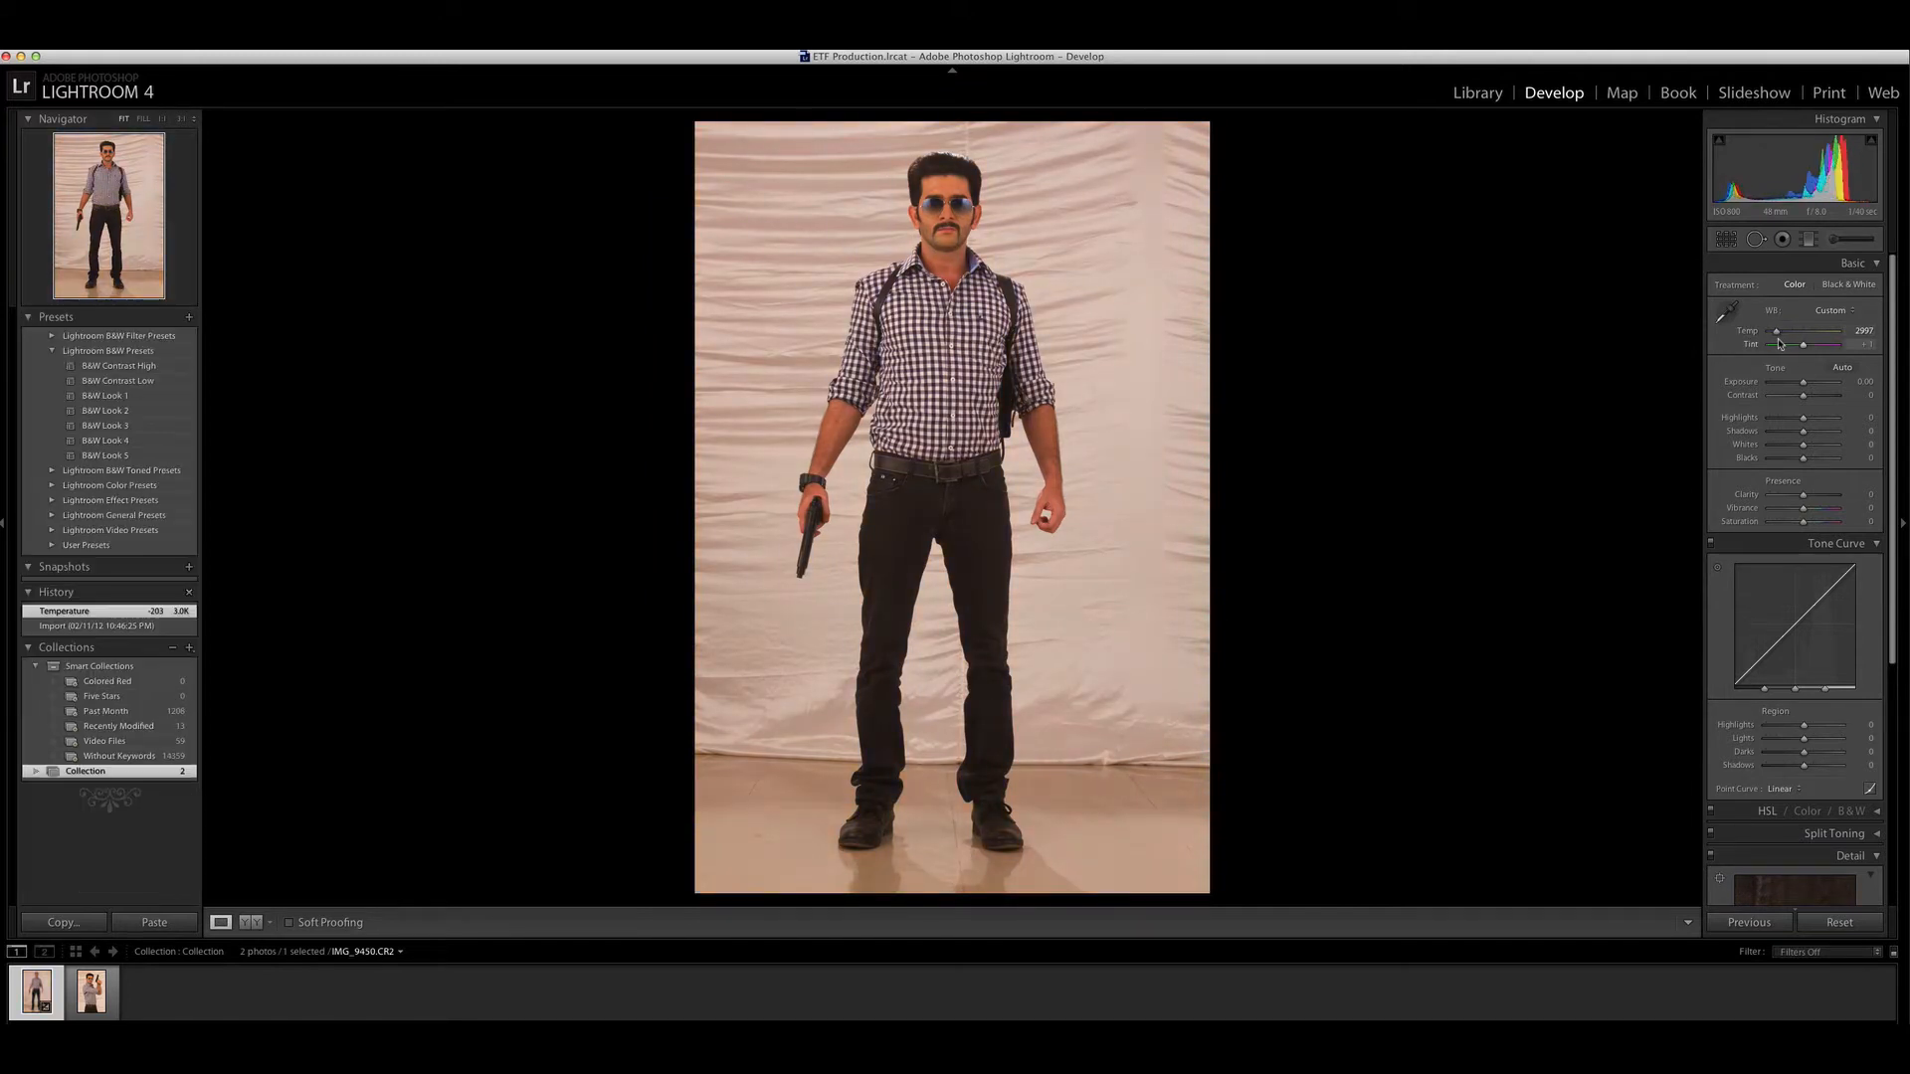
{"action": "left_click", "coordinate": [1718, 320]}
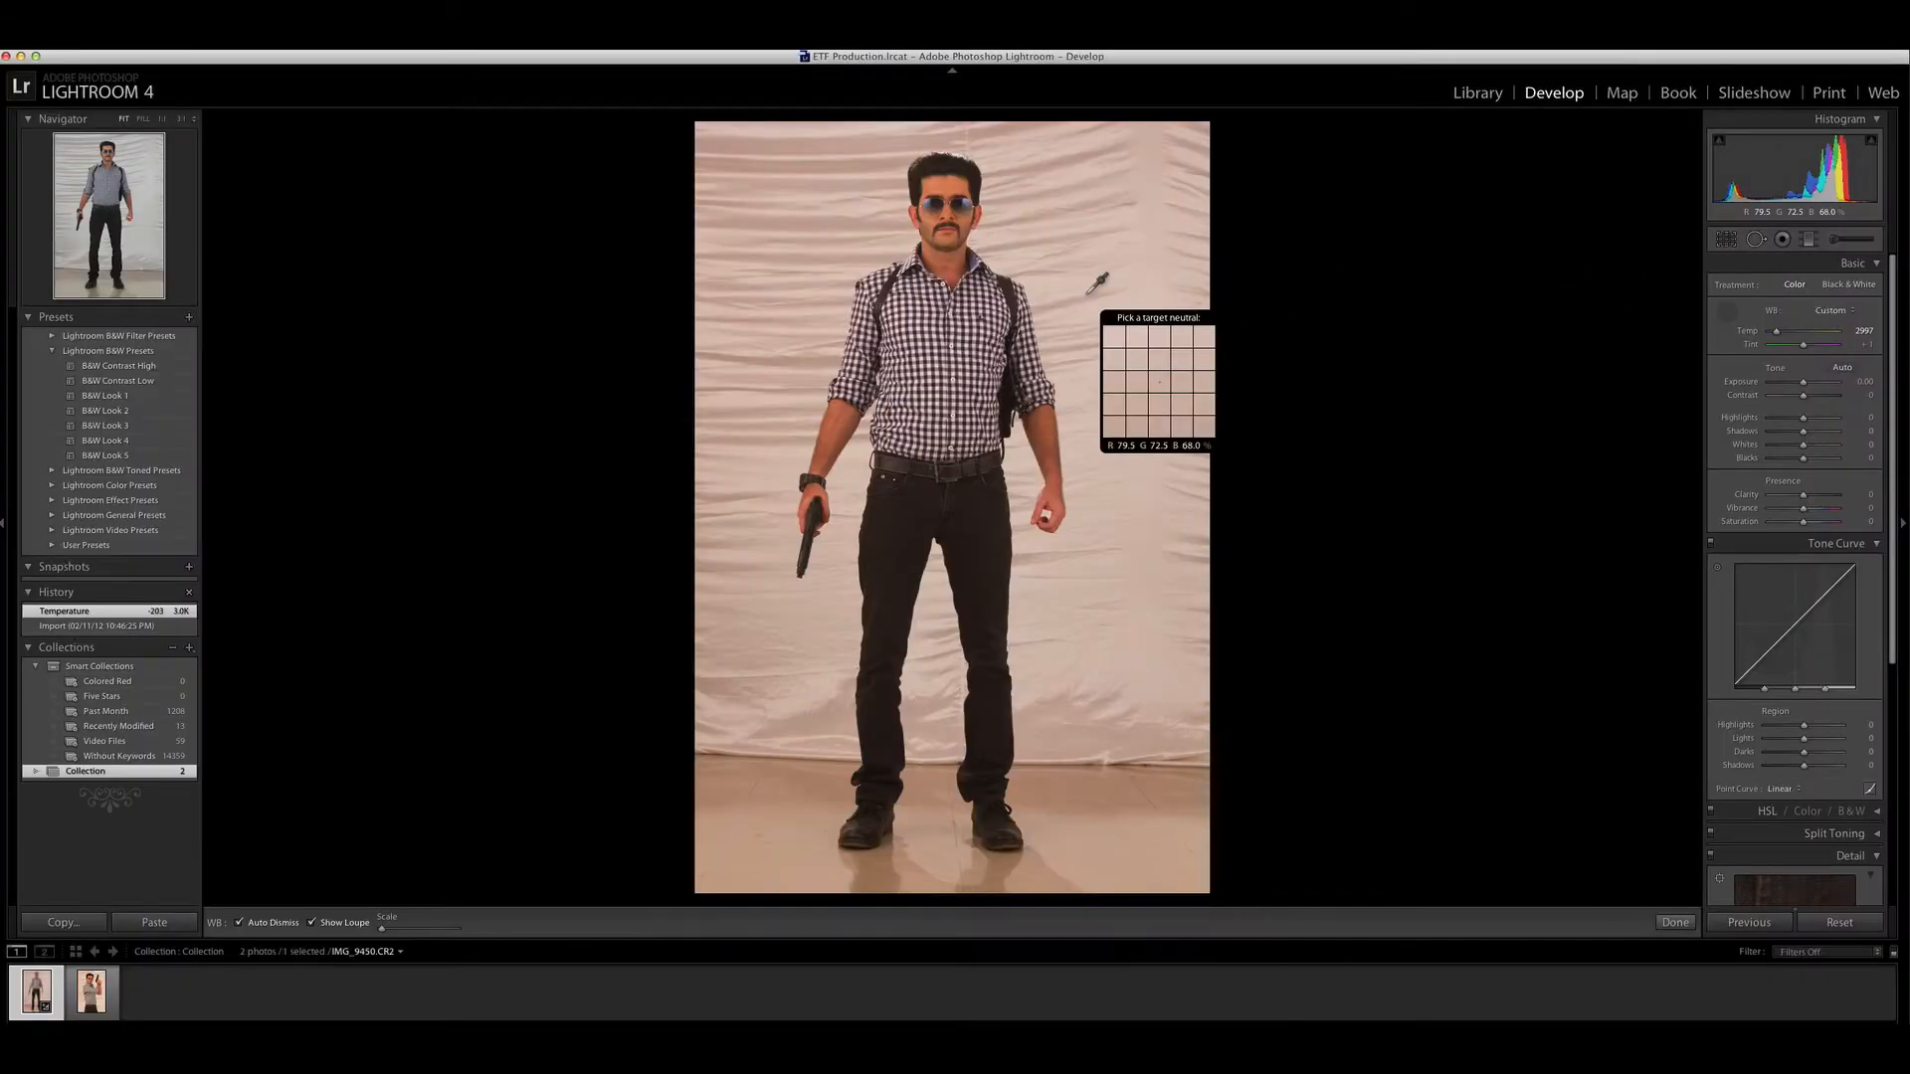
{"action": "left_click", "coordinate": [1087, 295]}
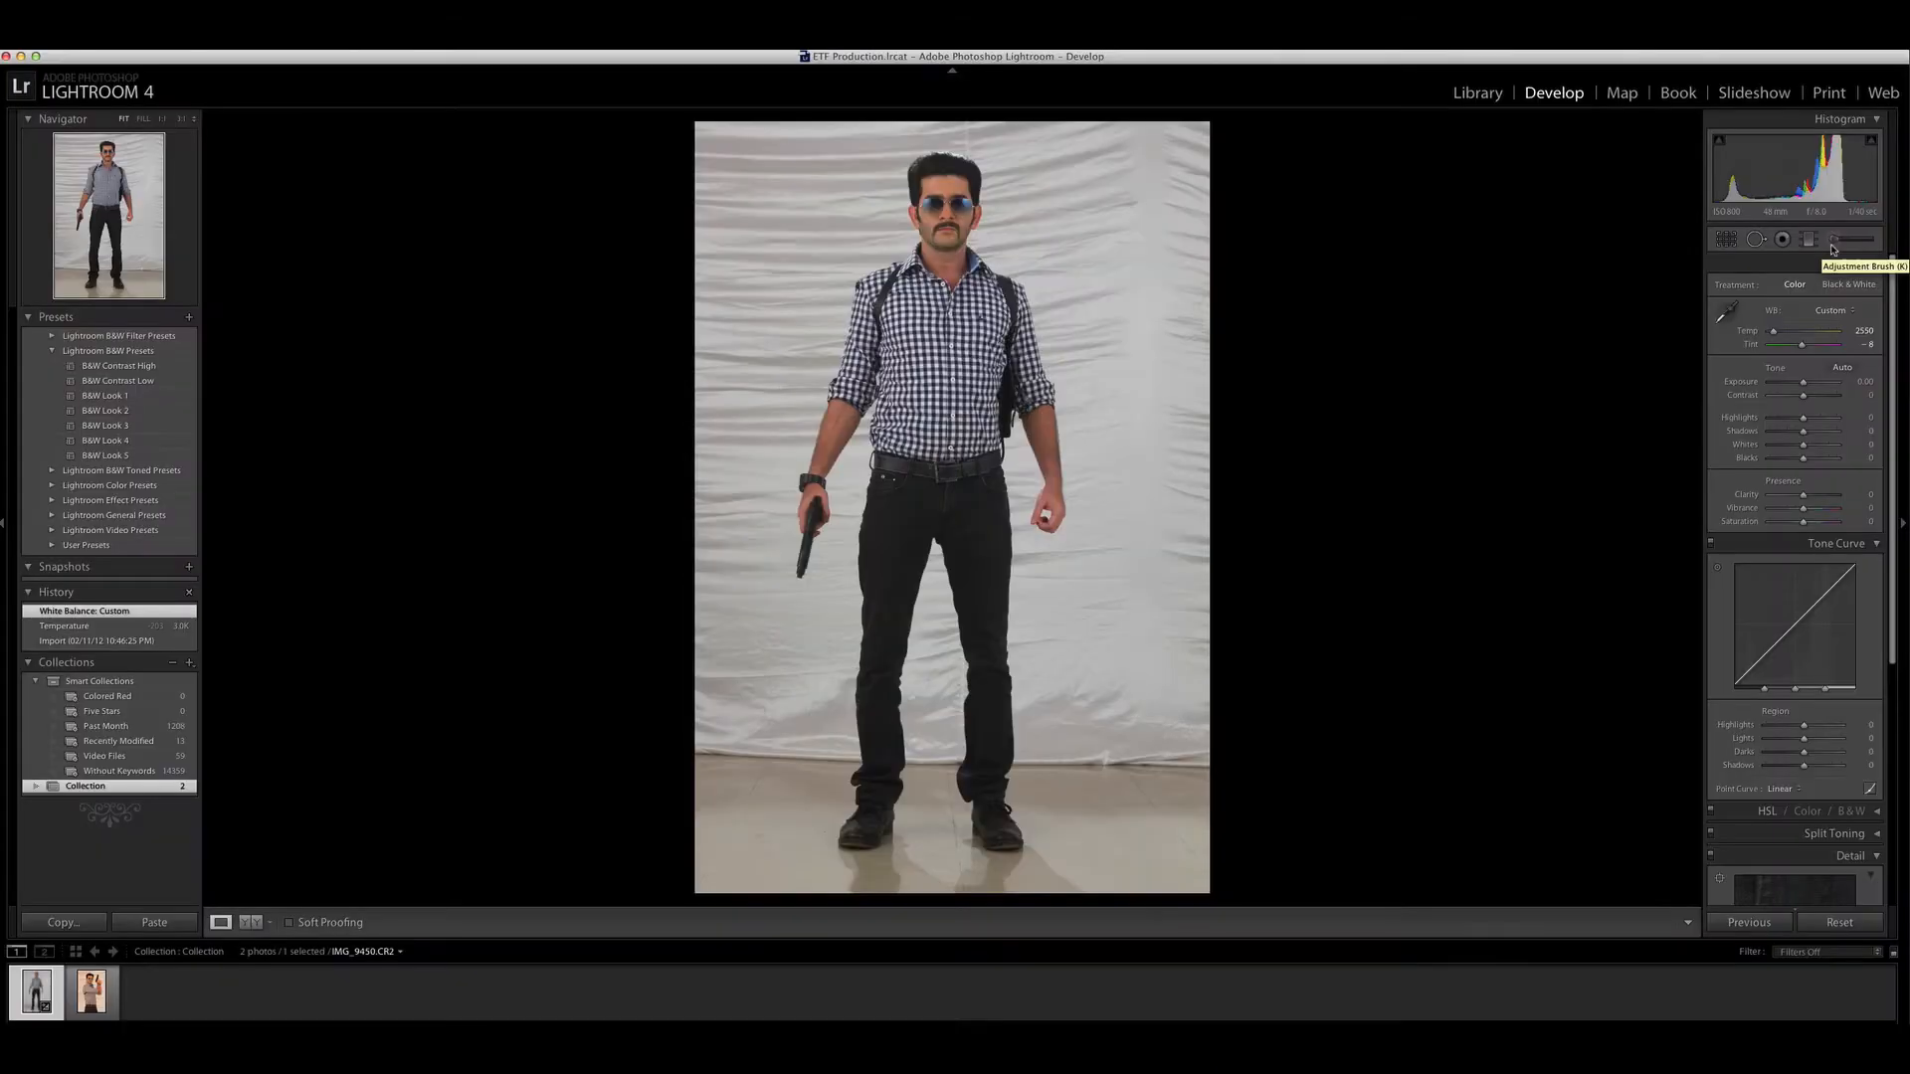
Start an Adjustment Brush from zero exposure, place its pin on the backdrop beside the head, and set its exposure to 2.39.
{"action": "left_click", "coordinate": [1833, 240]}
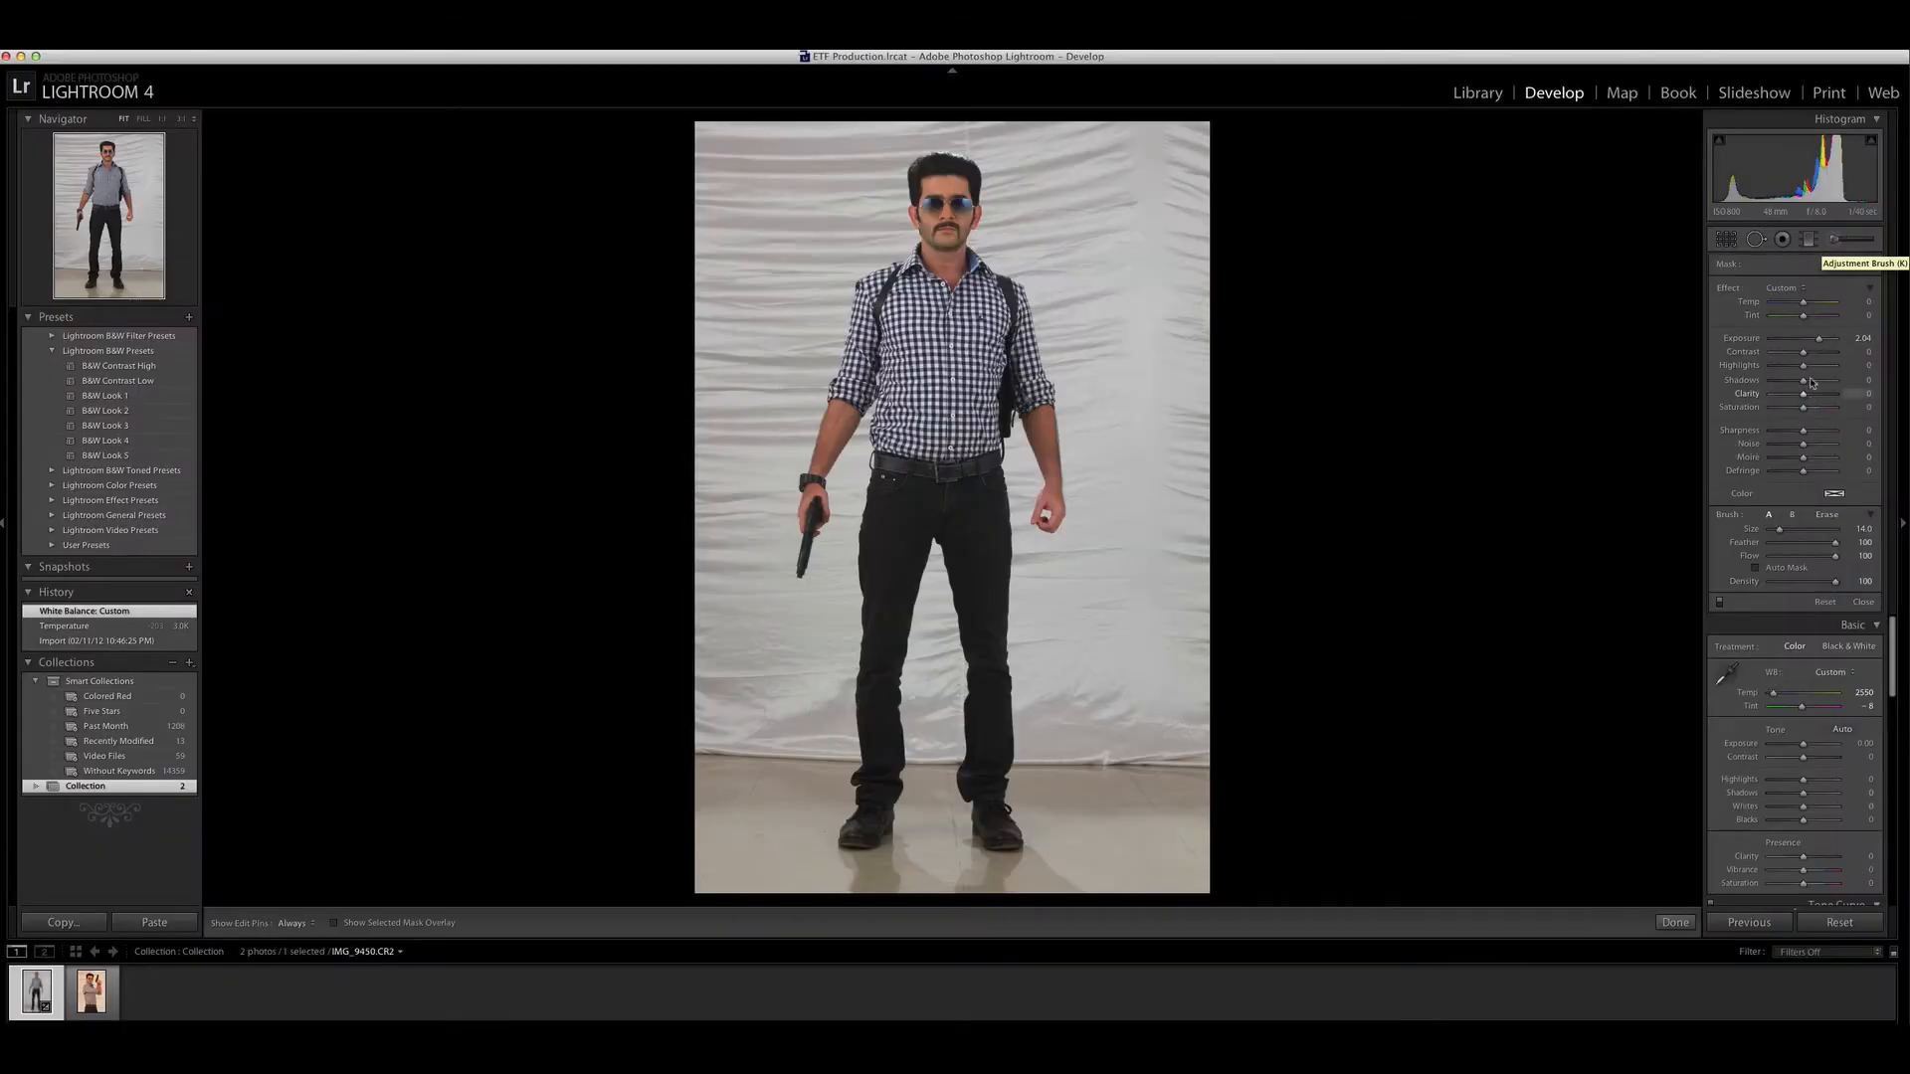
{"action": "left_click_drag", "start_coordinate": [1819, 339], "coordinate": [1804, 343]}
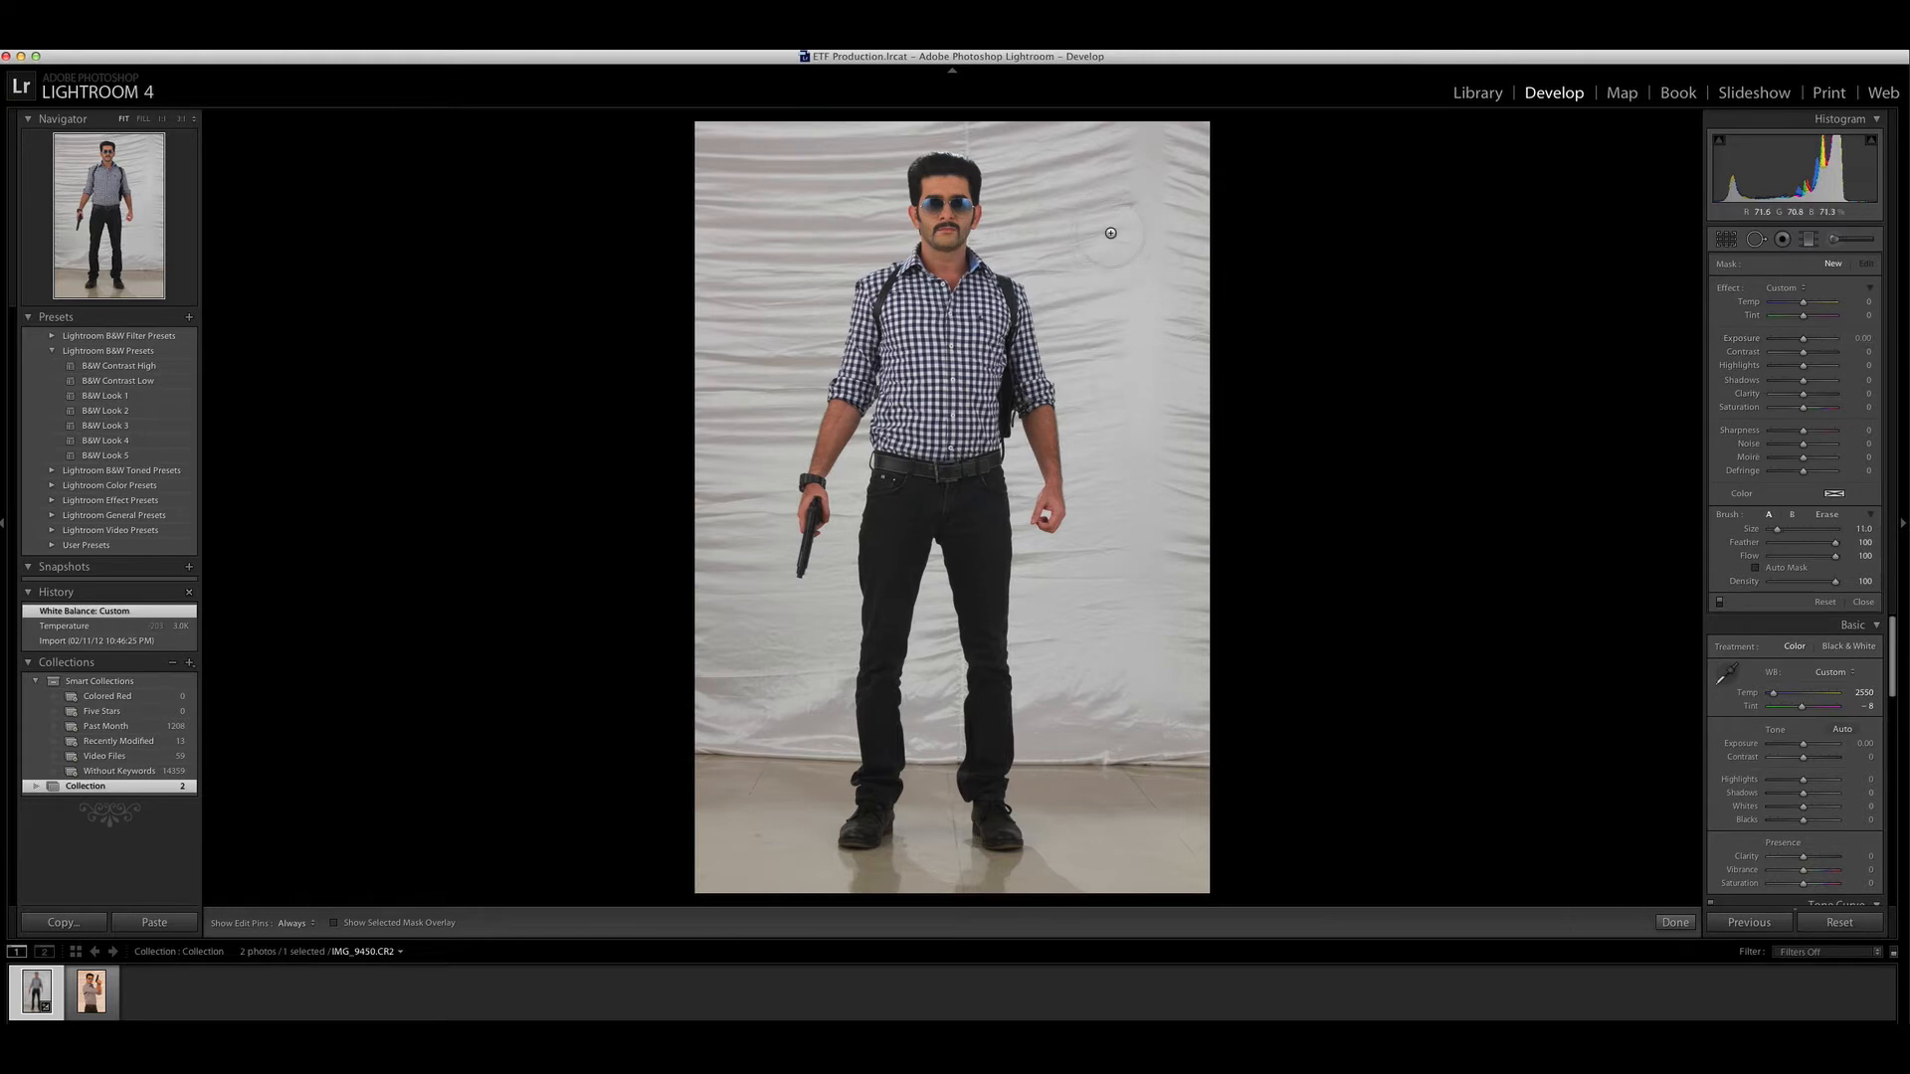
{"action": "key", "text": "h"}
{"action": "left_click", "coordinate": [1111, 233]}
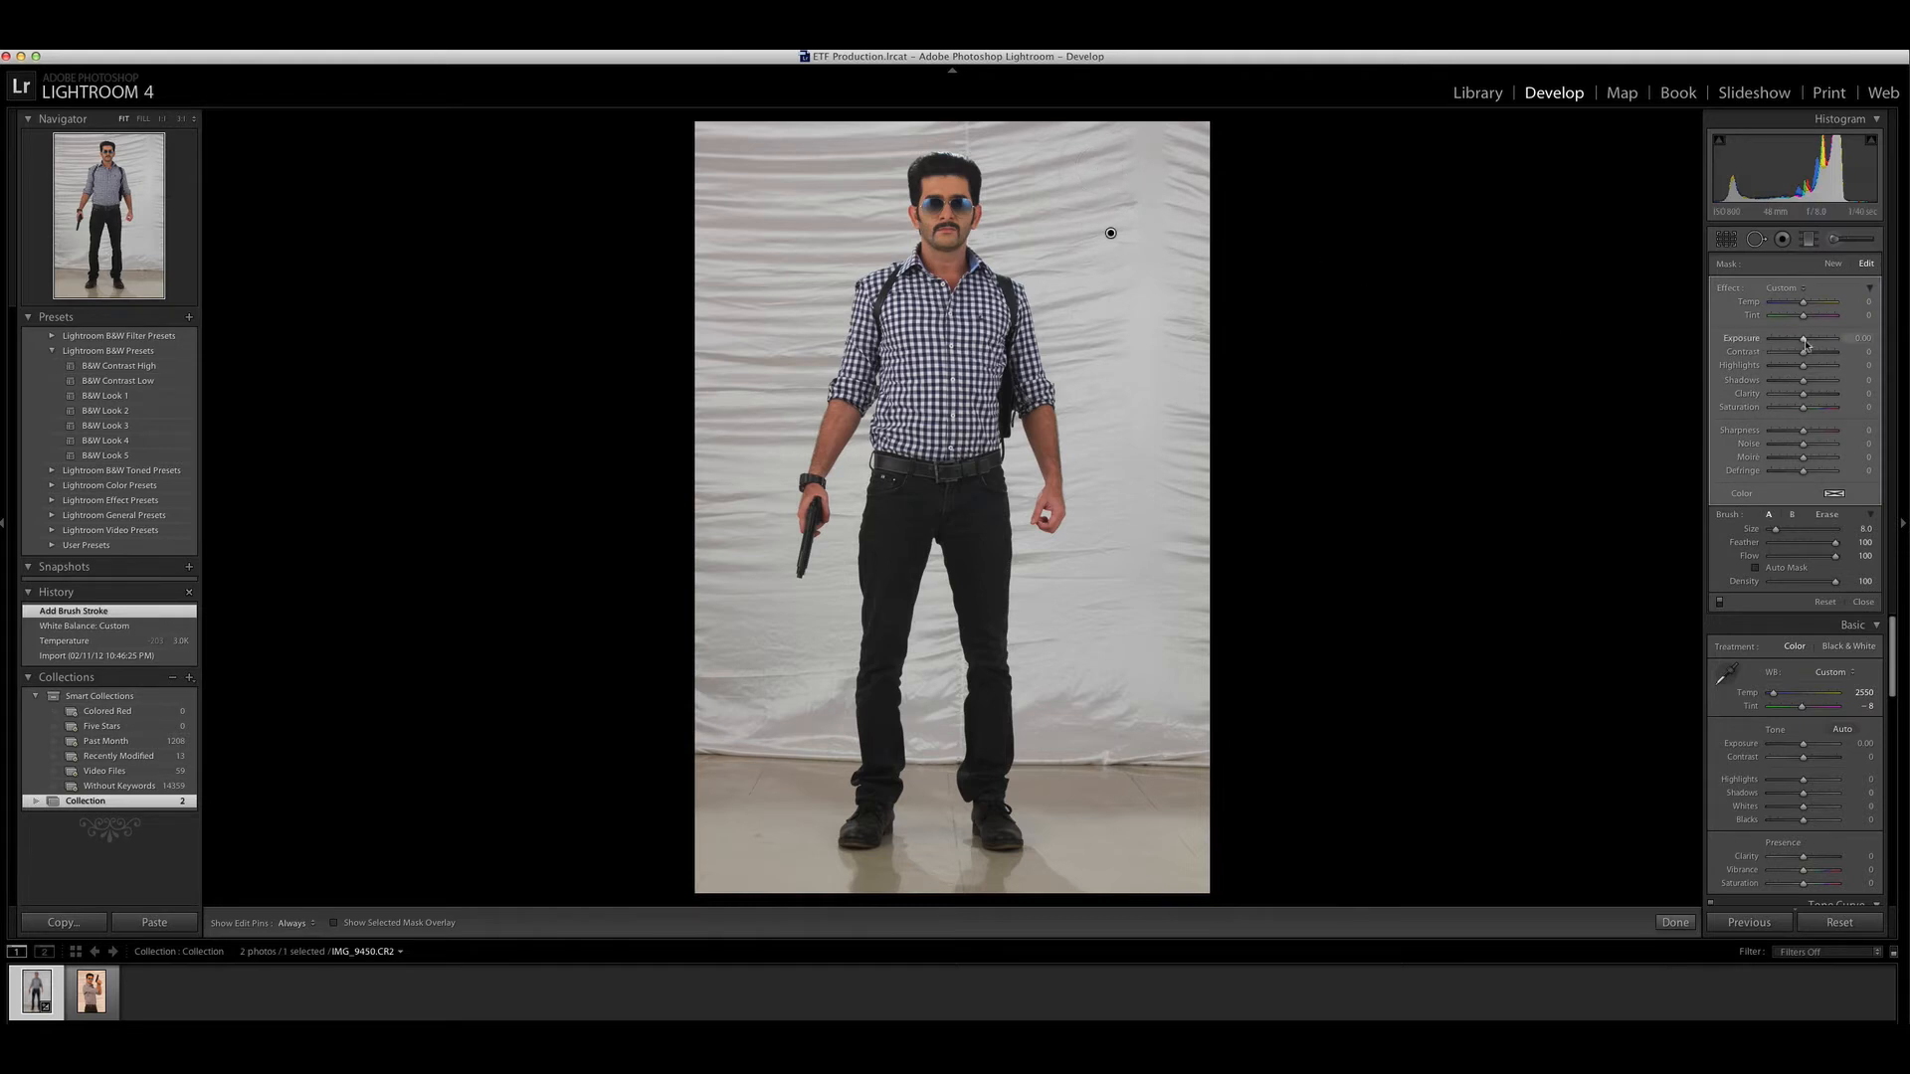
{"action": "left_click_drag", "start_coordinate": [1806, 344], "coordinate": [1824, 347]}
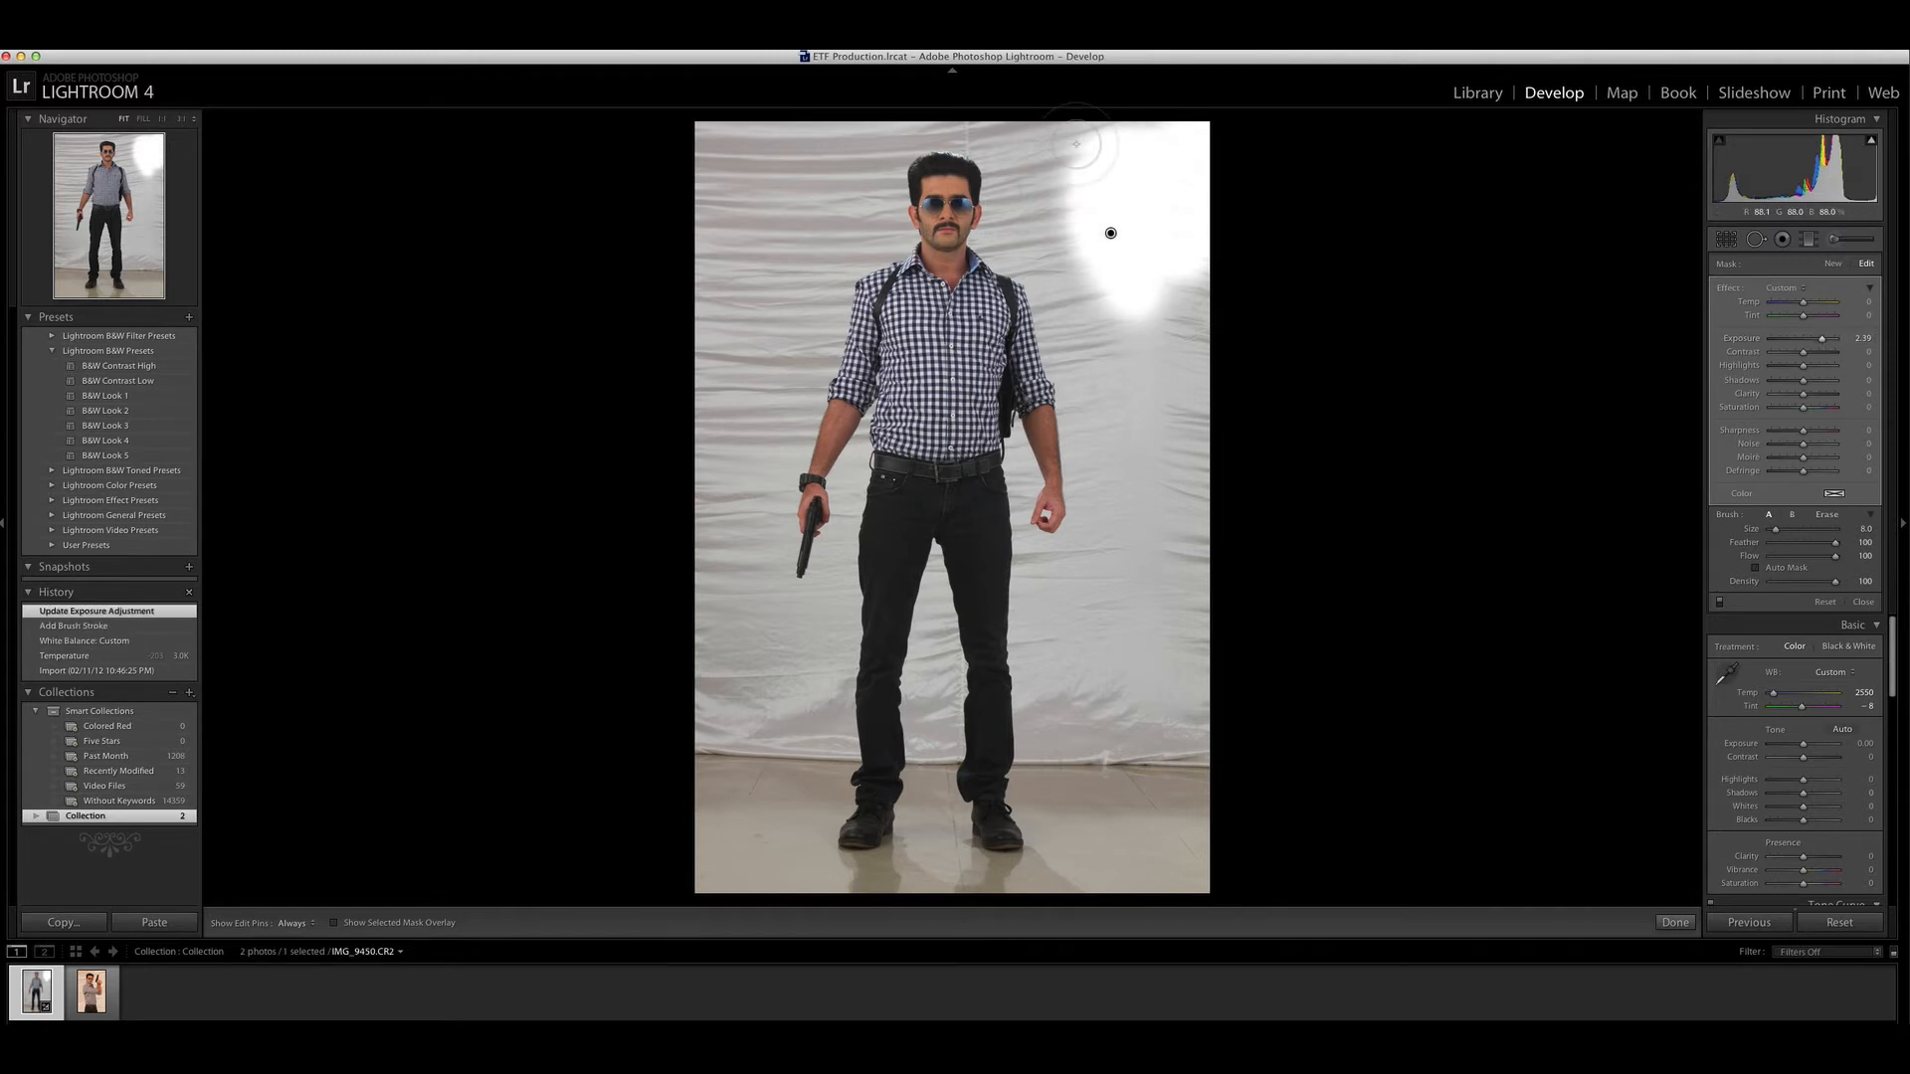
Paint the outer backdrop and floor white around the man with a brush of about size 9, keeping clear of his outline.
{"action": "mouse_move", "coordinate": [1076, 144]}
{"action": "left_mouse_down"}
{"action": "mouse_move", "coordinate": [1128, 130]}
{"action": "mouse_move", "coordinate": [1169, 461]}
{"action": "mouse_move", "coordinate": [1229, 292]}
{"action": "mouse_move", "coordinate": [1198, 399]}
{"action": "mouse_move", "coordinate": [1172, 227]}
{"action": "mouse_move", "coordinate": [1180, 678]}
{"action": "mouse_move", "coordinate": [1200, 548]}
{"action": "mouse_move", "coordinate": [1140, 312]}
{"action": "mouse_move", "coordinate": [1039, 114]}
{"action": "mouse_move", "coordinate": [807, 109]}
{"action": "mouse_move", "coordinate": [738, 125]}
{"action": "mouse_move", "coordinate": [705, 160]}
{"action": "mouse_move", "coordinate": [855, 136]}
{"action": "mouse_move", "coordinate": [768, 165]}
{"action": "mouse_move", "coordinate": [711, 223]}
{"action": "mouse_move", "coordinate": [648, 384]}
{"action": "mouse_move", "coordinate": [799, 198]}
{"action": "mouse_move", "coordinate": [714, 323]}
{"action": "mouse_move", "coordinate": [729, 201]}
{"action": "mouse_move", "coordinate": [674, 482]}
{"action": "mouse_move", "coordinate": [704, 592]}
{"action": "mouse_move", "coordinate": [691, 695]}
{"action": "mouse_move", "coordinate": [752, 726]}
{"action": "mouse_move", "coordinate": [729, 714]}
{"action": "mouse_move", "coordinate": [755, 696]}
{"action": "mouse_move", "coordinate": [731, 732]}
{"action": "mouse_move", "coordinate": [782, 689]}
{"action": "mouse_move", "coordinate": [719, 789]}
{"action": "mouse_move", "coordinate": [705, 868]}
{"action": "mouse_move", "coordinate": [760, 712]}
{"action": "mouse_move", "coordinate": [674, 790]}
{"action": "mouse_move", "coordinate": [759, 887]}
{"action": "mouse_move", "coordinate": [741, 885]}
{"action": "mouse_move", "coordinate": [855, 904]}
{"action": "mouse_move", "coordinate": [1114, 880]}
{"action": "mouse_move", "coordinate": [1189, 805]}
{"action": "mouse_move", "coordinate": [1154, 855]}
{"action": "mouse_move", "coordinate": [1149, 761]}
{"action": "mouse_move", "coordinate": [1178, 724]}
{"action": "mouse_move", "coordinate": [1181, 758]}
{"action": "mouse_move", "coordinate": [1138, 431]}
{"action": "mouse_move", "coordinate": [1100, 289]}
{"action": "mouse_move", "coordinate": [1012, 147]}
{"action": "mouse_move", "coordinate": [1074, 248]}
{"action": "mouse_move", "coordinate": [1136, 438]}
{"action": "mouse_move", "coordinate": [1137, 537]}
{"action": "mouse_move", "coordinate": [1102, 646]}
{"action": "mouse_move", "coordinate": [1060, 696]}
{"action": "mouse_move", "coordinate": [1088, 761]}
{"action": "mouse_move", "coordinate": [1133, 695]}
{"action": "left_mouse_up"}
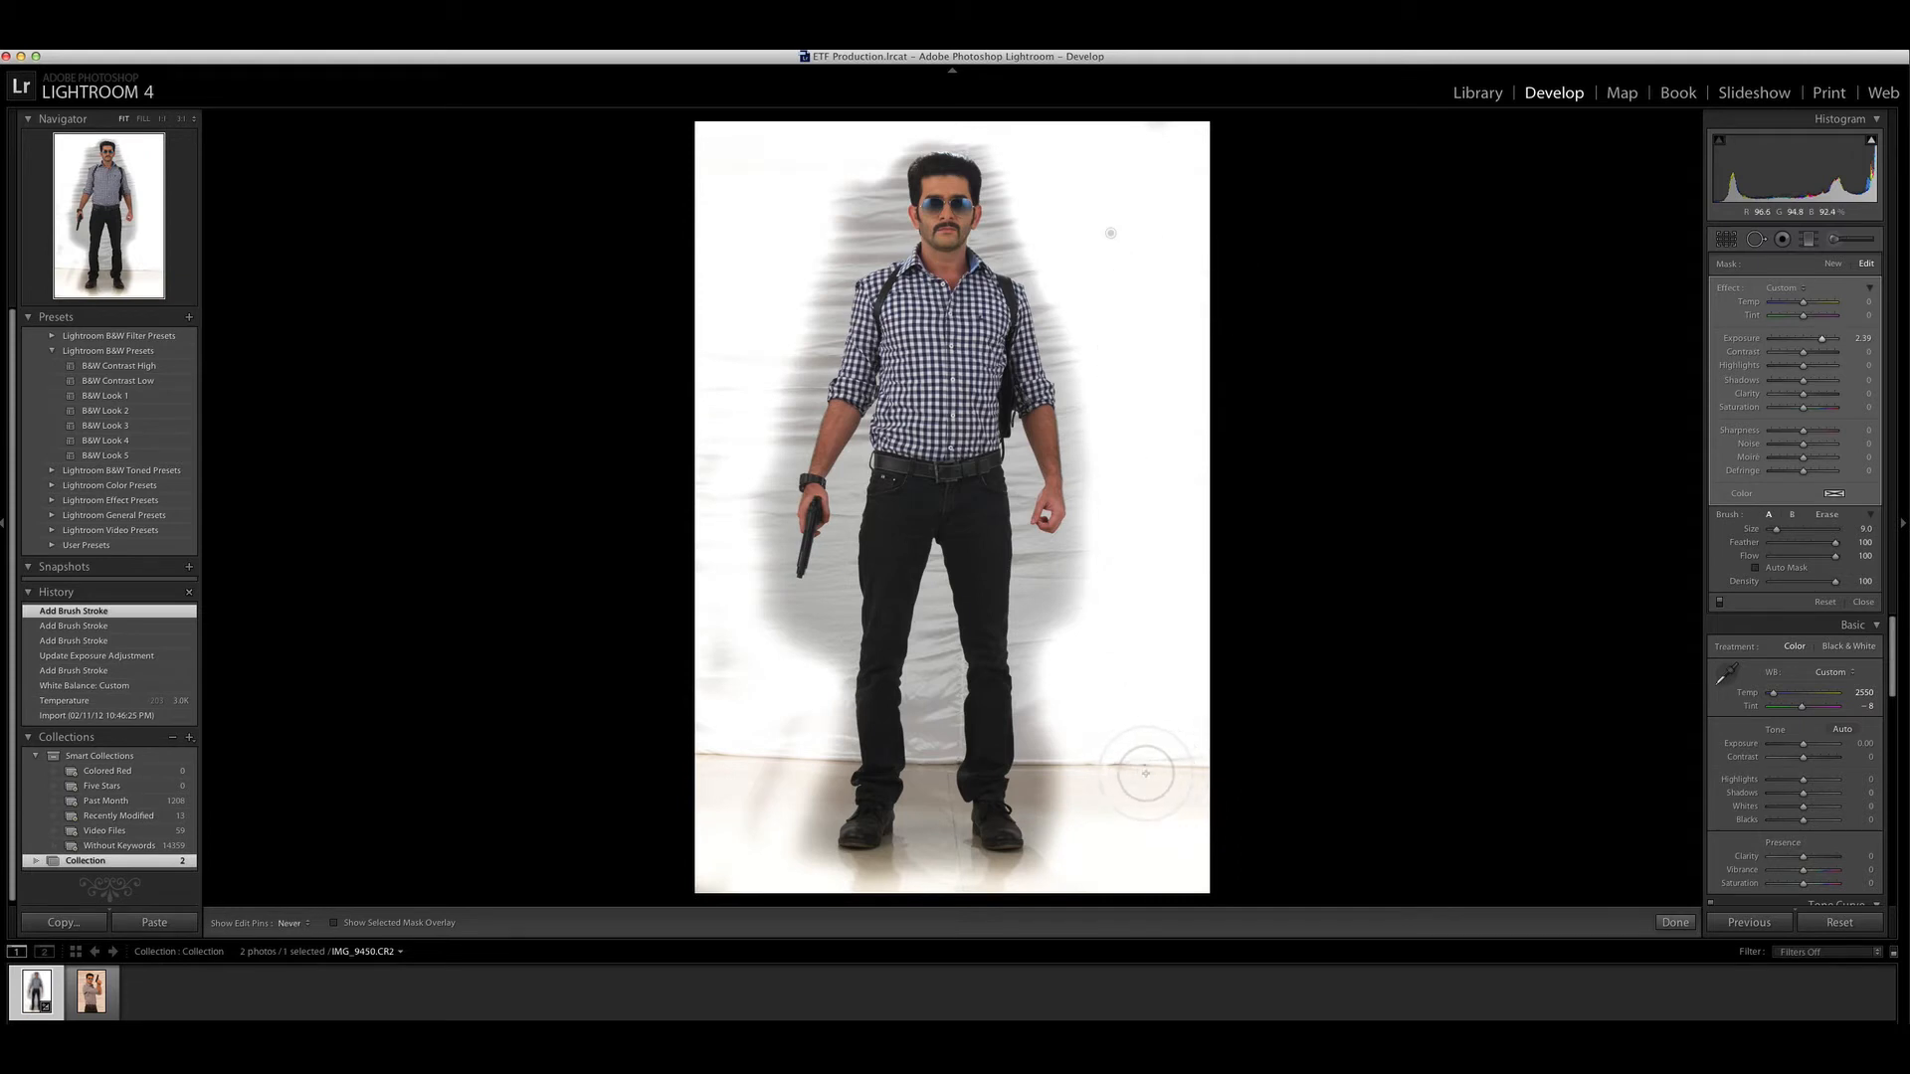
{"action": "key", "text": "h"}
{"action": "left_click_drag", "start_coordinate": [1136, 860], "coordinate": [1095, 885]}
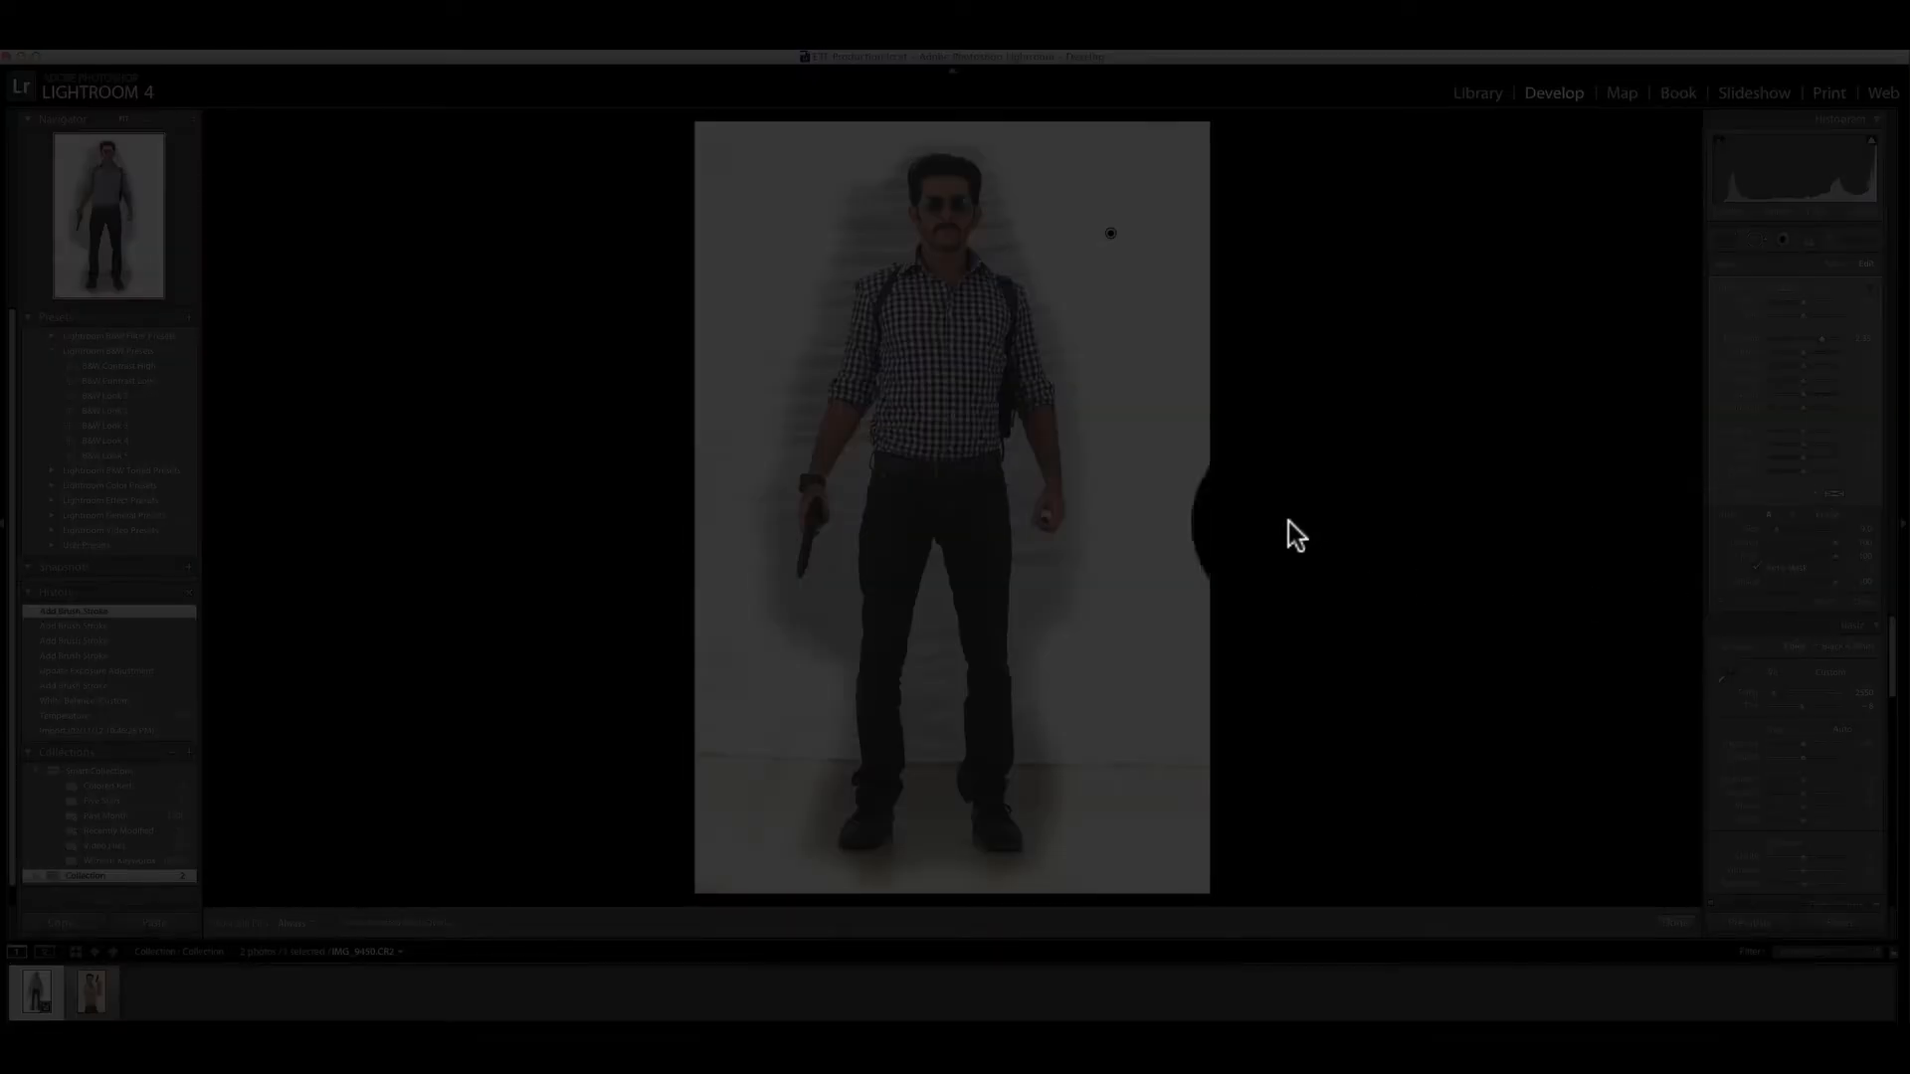
Trace tightly around the man's outline and between his legs with Auto Mask on, using brush sizes 2 and 1.
{"action": "scroll", "coordinate": [1180, 473], "scroll_direction": "up", "scroll_amount": 3}
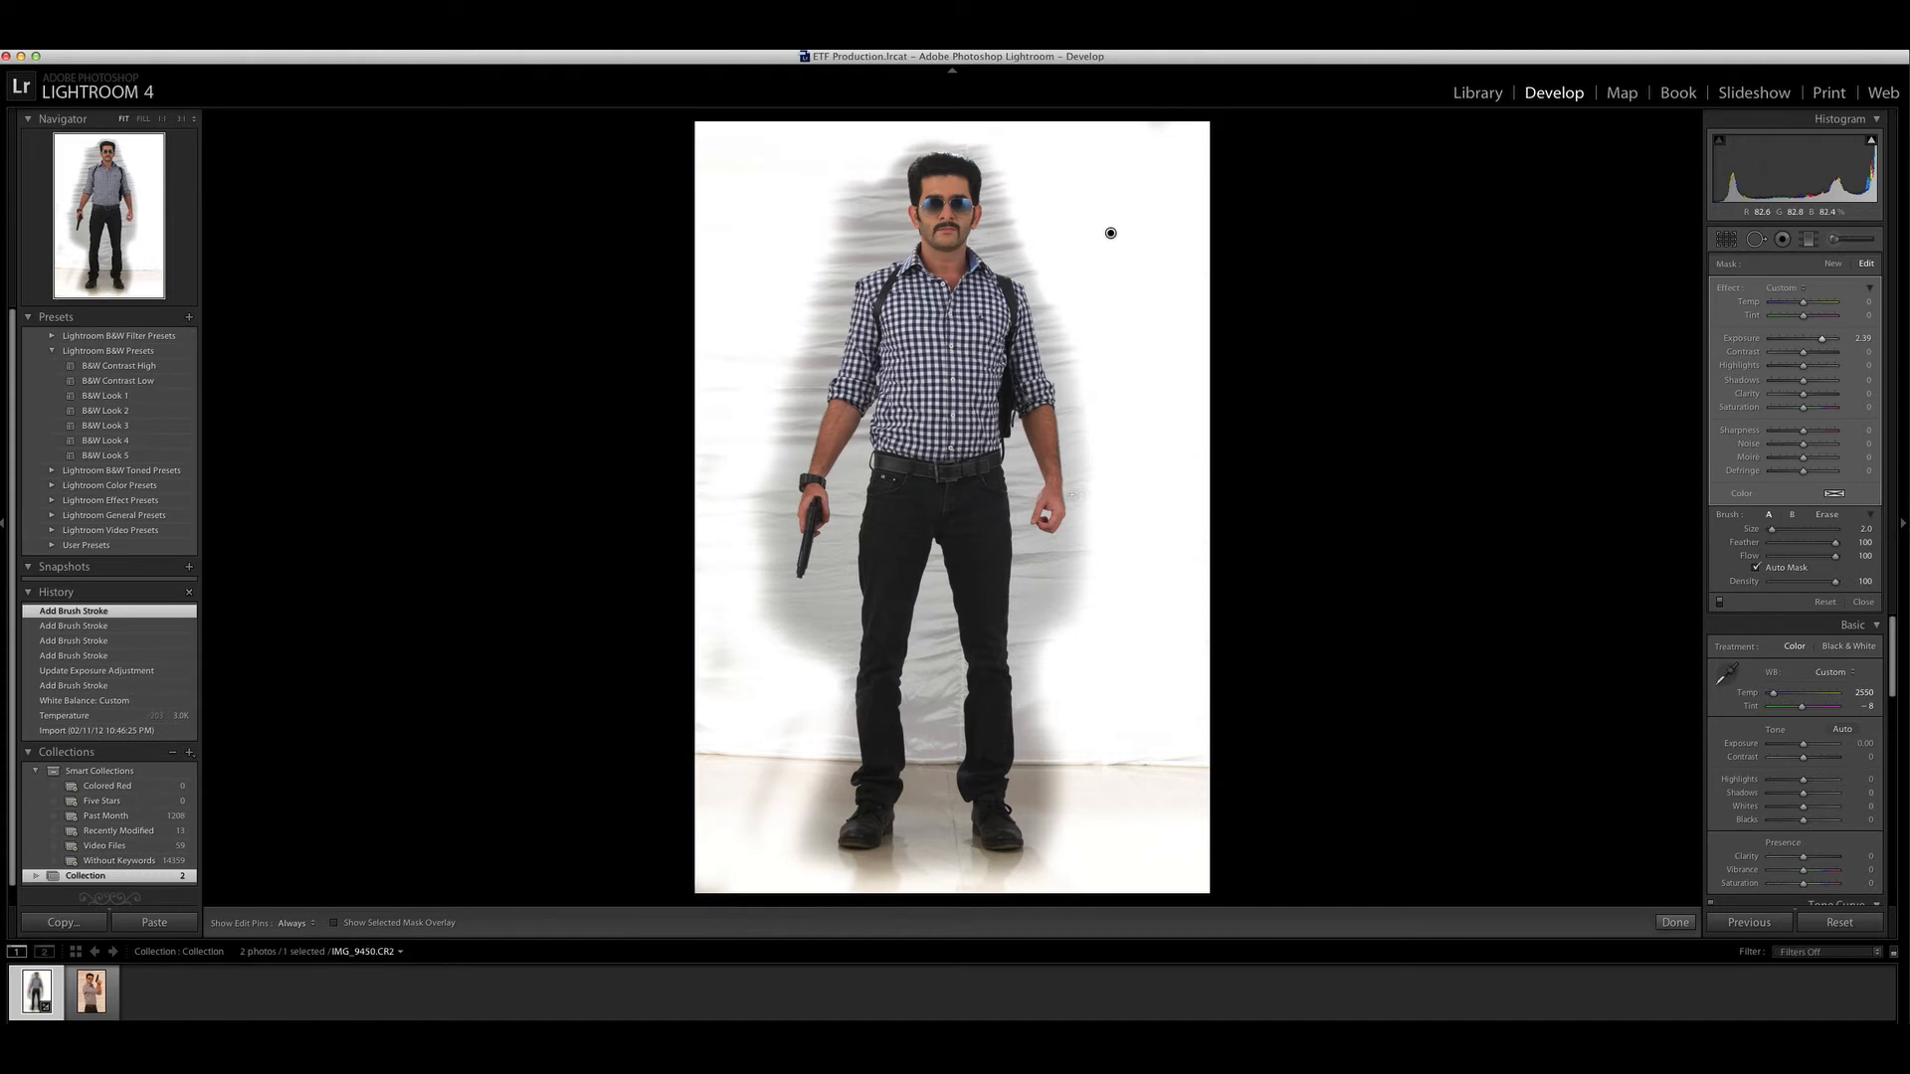
{"action": "key", "text": "h"}
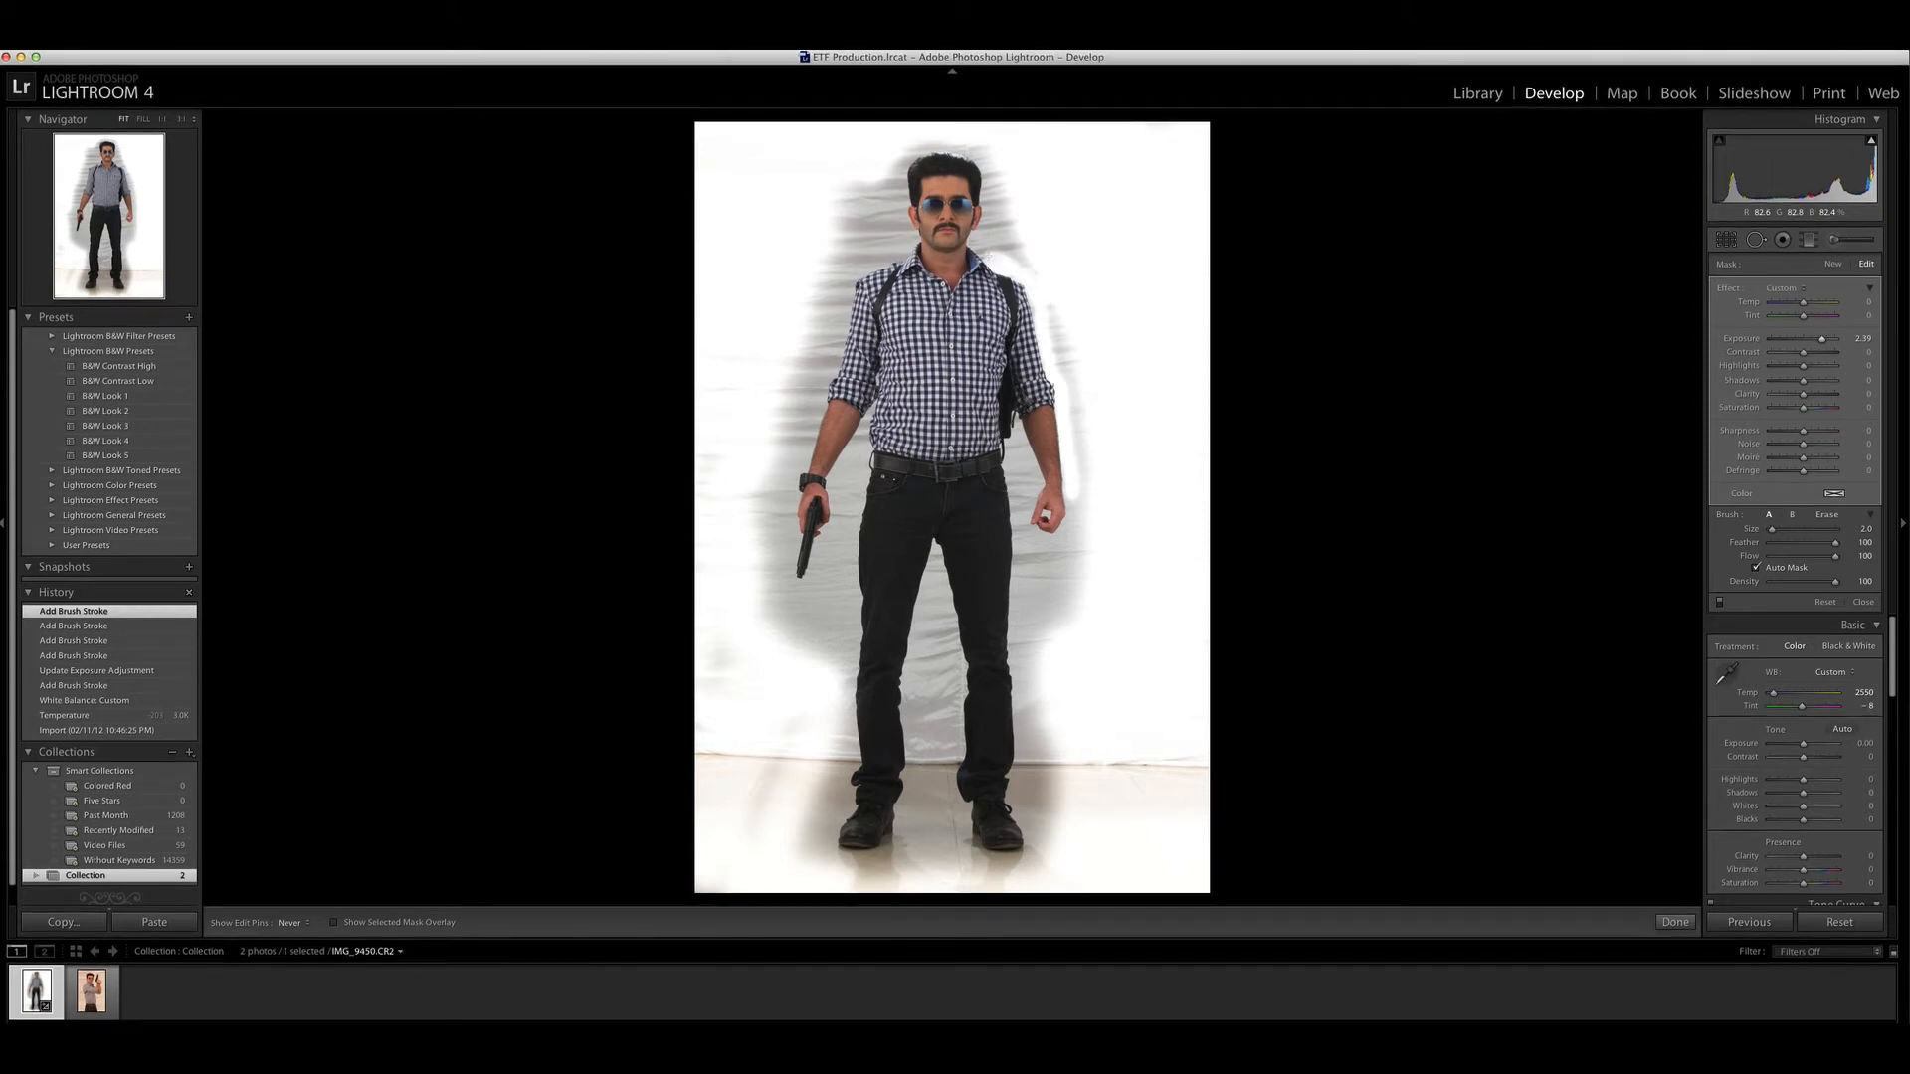
{"action": "mouse_move", "coordinate": [985, 251]}
{"action": "left_mouse_down"}
{"action": "mouse_move", "coordinate": [970, 151]}
{"action": "mouse_move", "coordinate": [907, 162]}
{"action": "mouse_move", "coordinate": [908, 243]}
{"action": "mouse_move", "coordinate": [847, 301]}
{"action": "mouse_move", "coordinate": [796, 477]}
{"action": "mouse_move", "coordinate": [795, 587]}
{"action": "mouse_move", "coordinate": [845, 452]}
{"action": "mouse_move", "coordinate": [853, 796]}
{"action": "left_mouse_up"}
{"action": "key", "text": "h"}
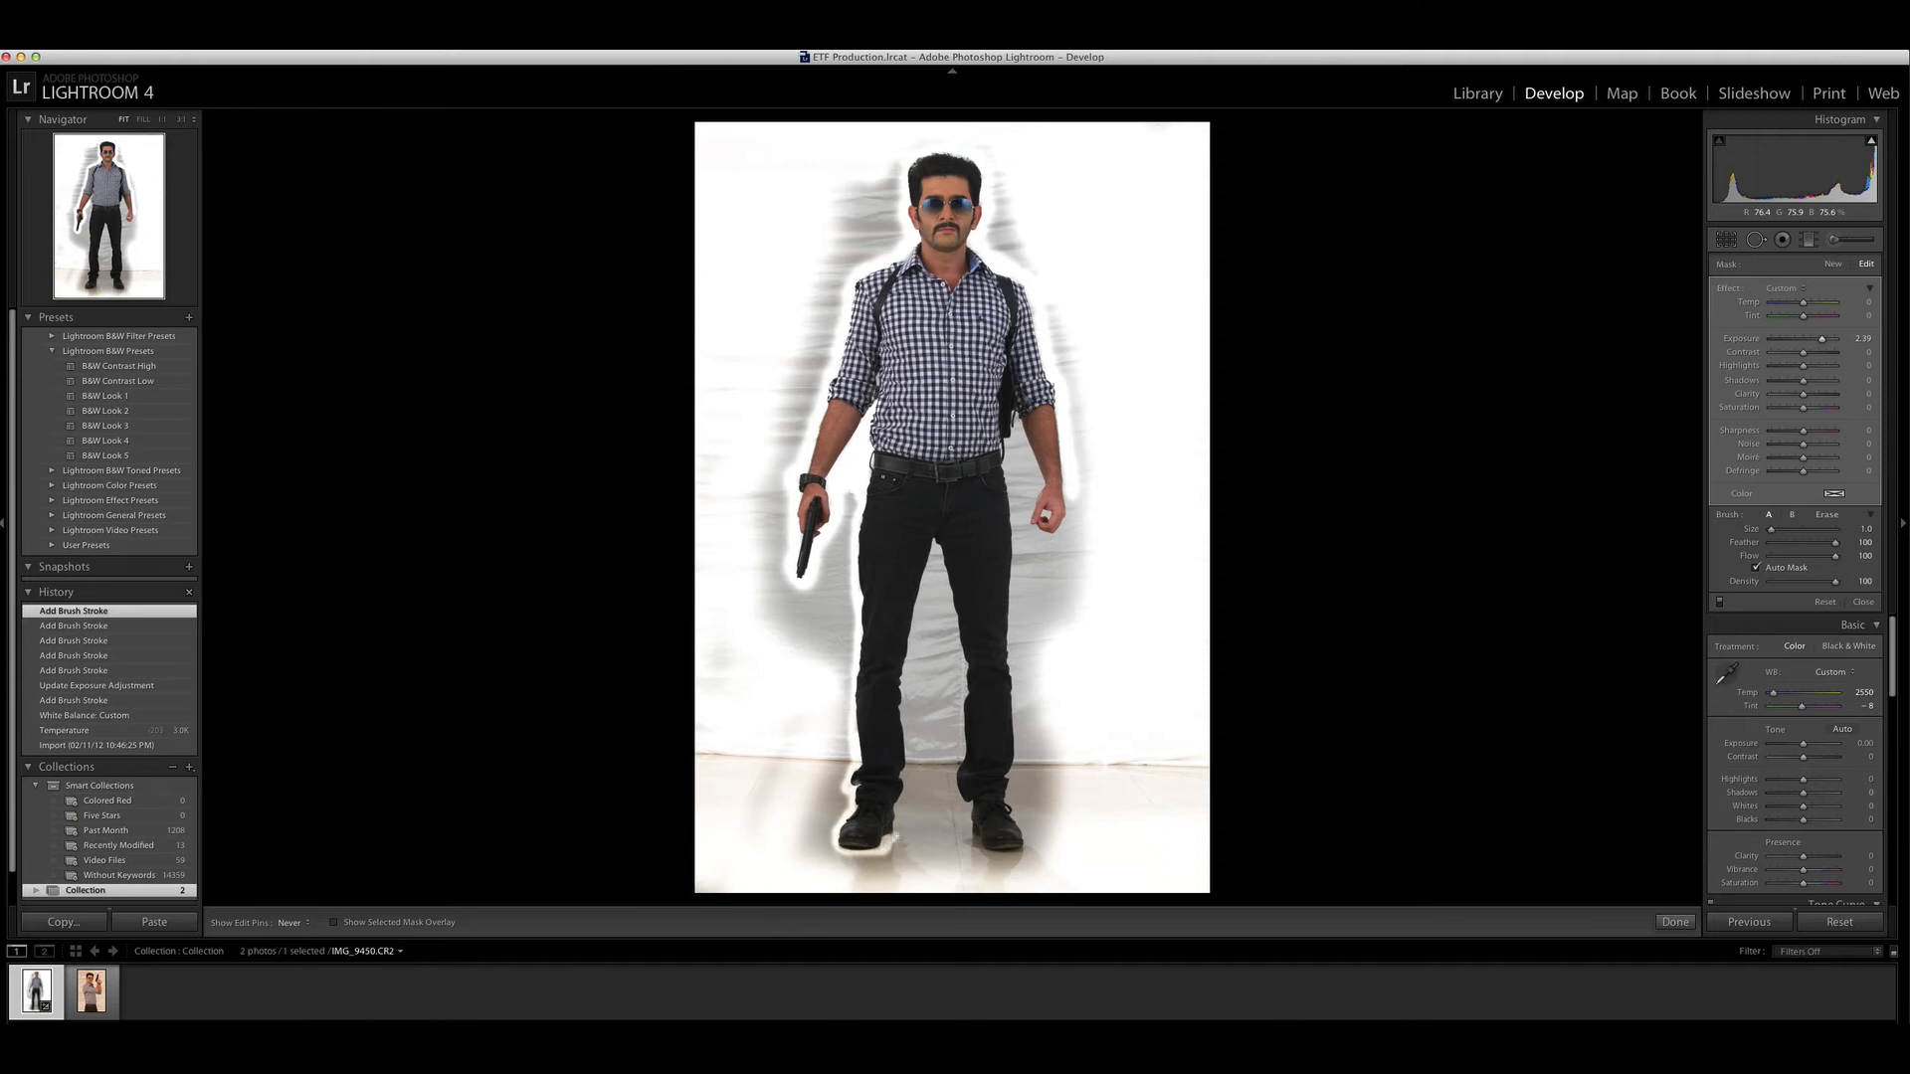
{"action": "mouse_move", "coordinate": [910, 774]}
{"action": "left_mouse_down"}
{"action": "mouse_move", "coordinate": [925, 583]}
{"action": "mouse_move", "coordinate": [954, 635]}
{"action": "mouse_move", "coordinate": [957, 665]}
{"action": "mouse_move", "coordinate": [927, 656]}
{"action": "mouse_move", "coordinate": [926, 701]}
{"action": "mouse_move", "coordinate": [952, 671]}
{"action": "mouse_move", "coordinate": [961, 840]}
{"action": "mouse_move", "coordinate": [1024, 861]}
{"action": "mouse_move", "coordinate": [1014, 427]}
{"action": "left_mouse_up"}
Whiten the backdrop between the empty-handed arm and torso and around the hand with a size 3 Auto Mask brush.
{"action": "scroll", "coordinate": [945, 652], "scroll_direction": "up", "scroll_amount": 3}
{"action": "scroll", "coordinate": [953, 658], "scroll_direction": "down", "scroll_amount": 1}
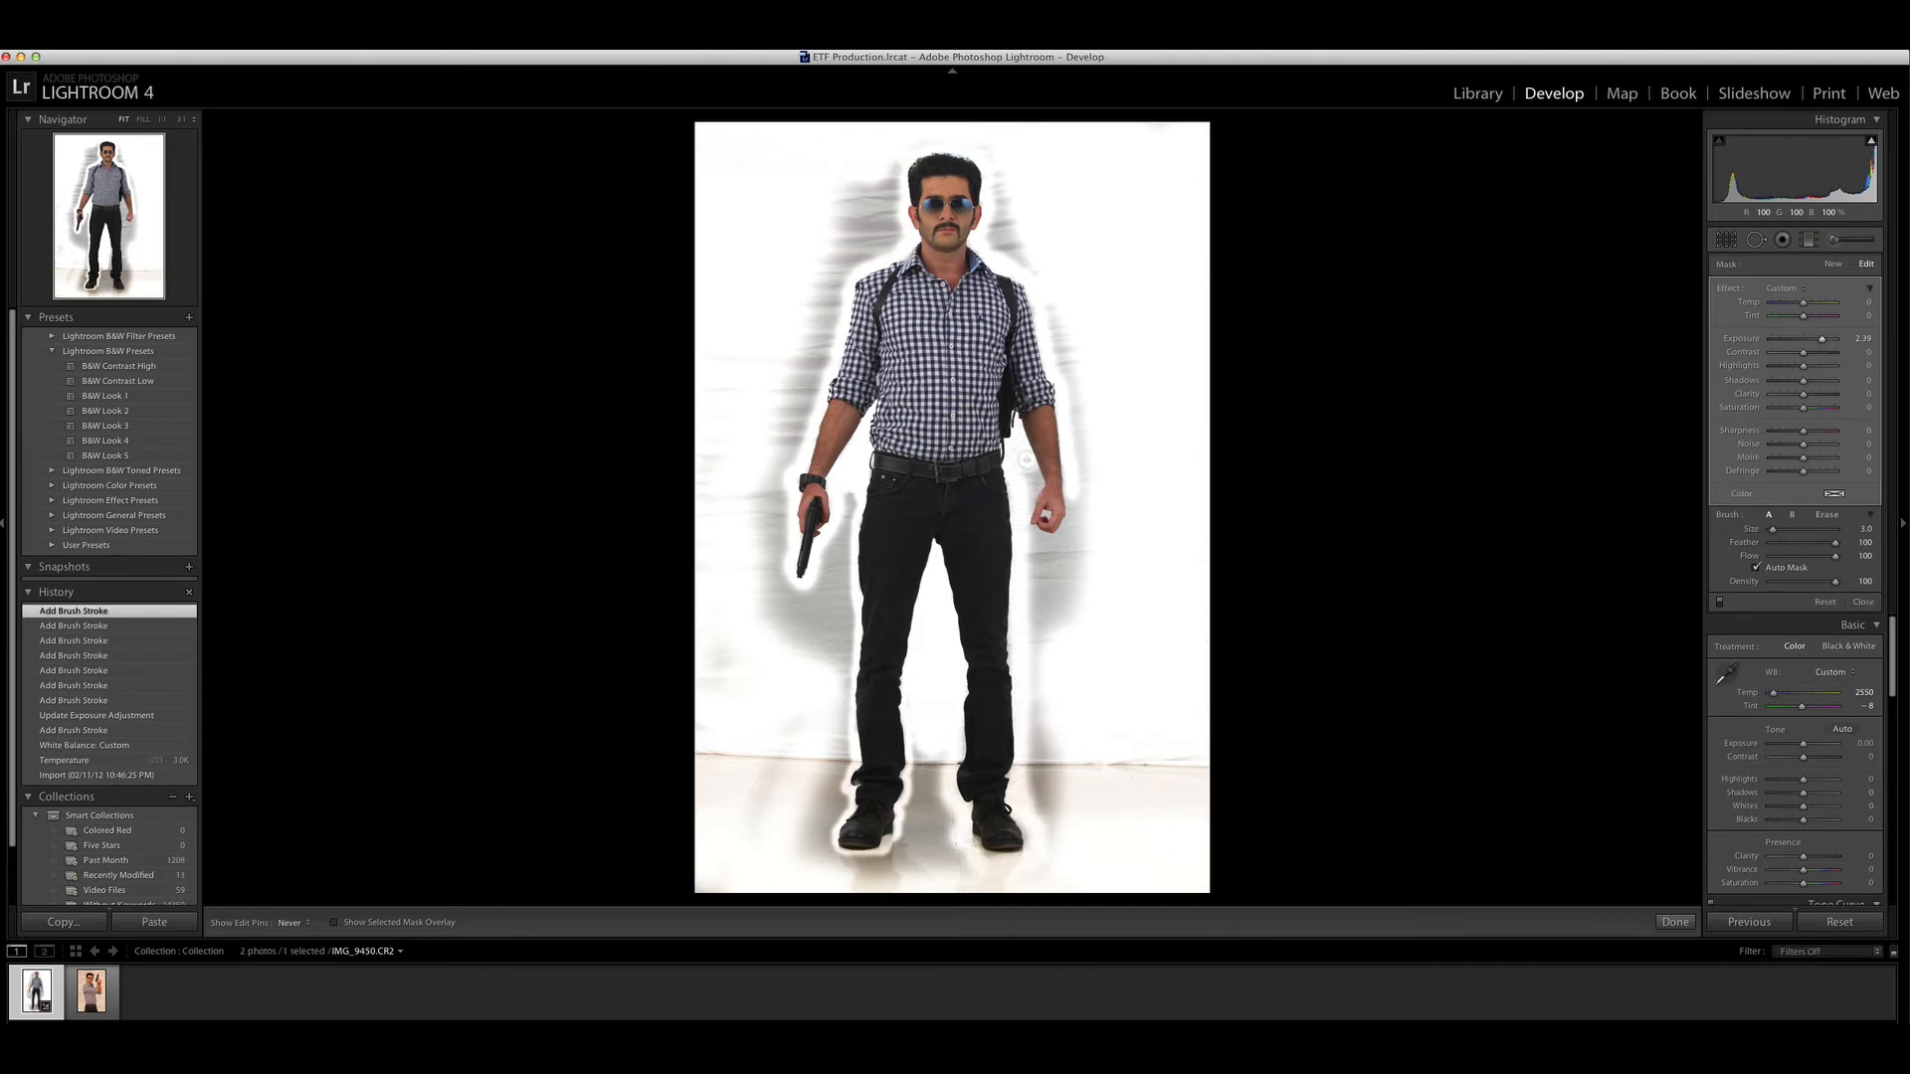
{"action": "left_click_drag", "start_coordinate": [1025, 460], "coordinate": [1021, 437]}
{"action": "key", "text": "h"}
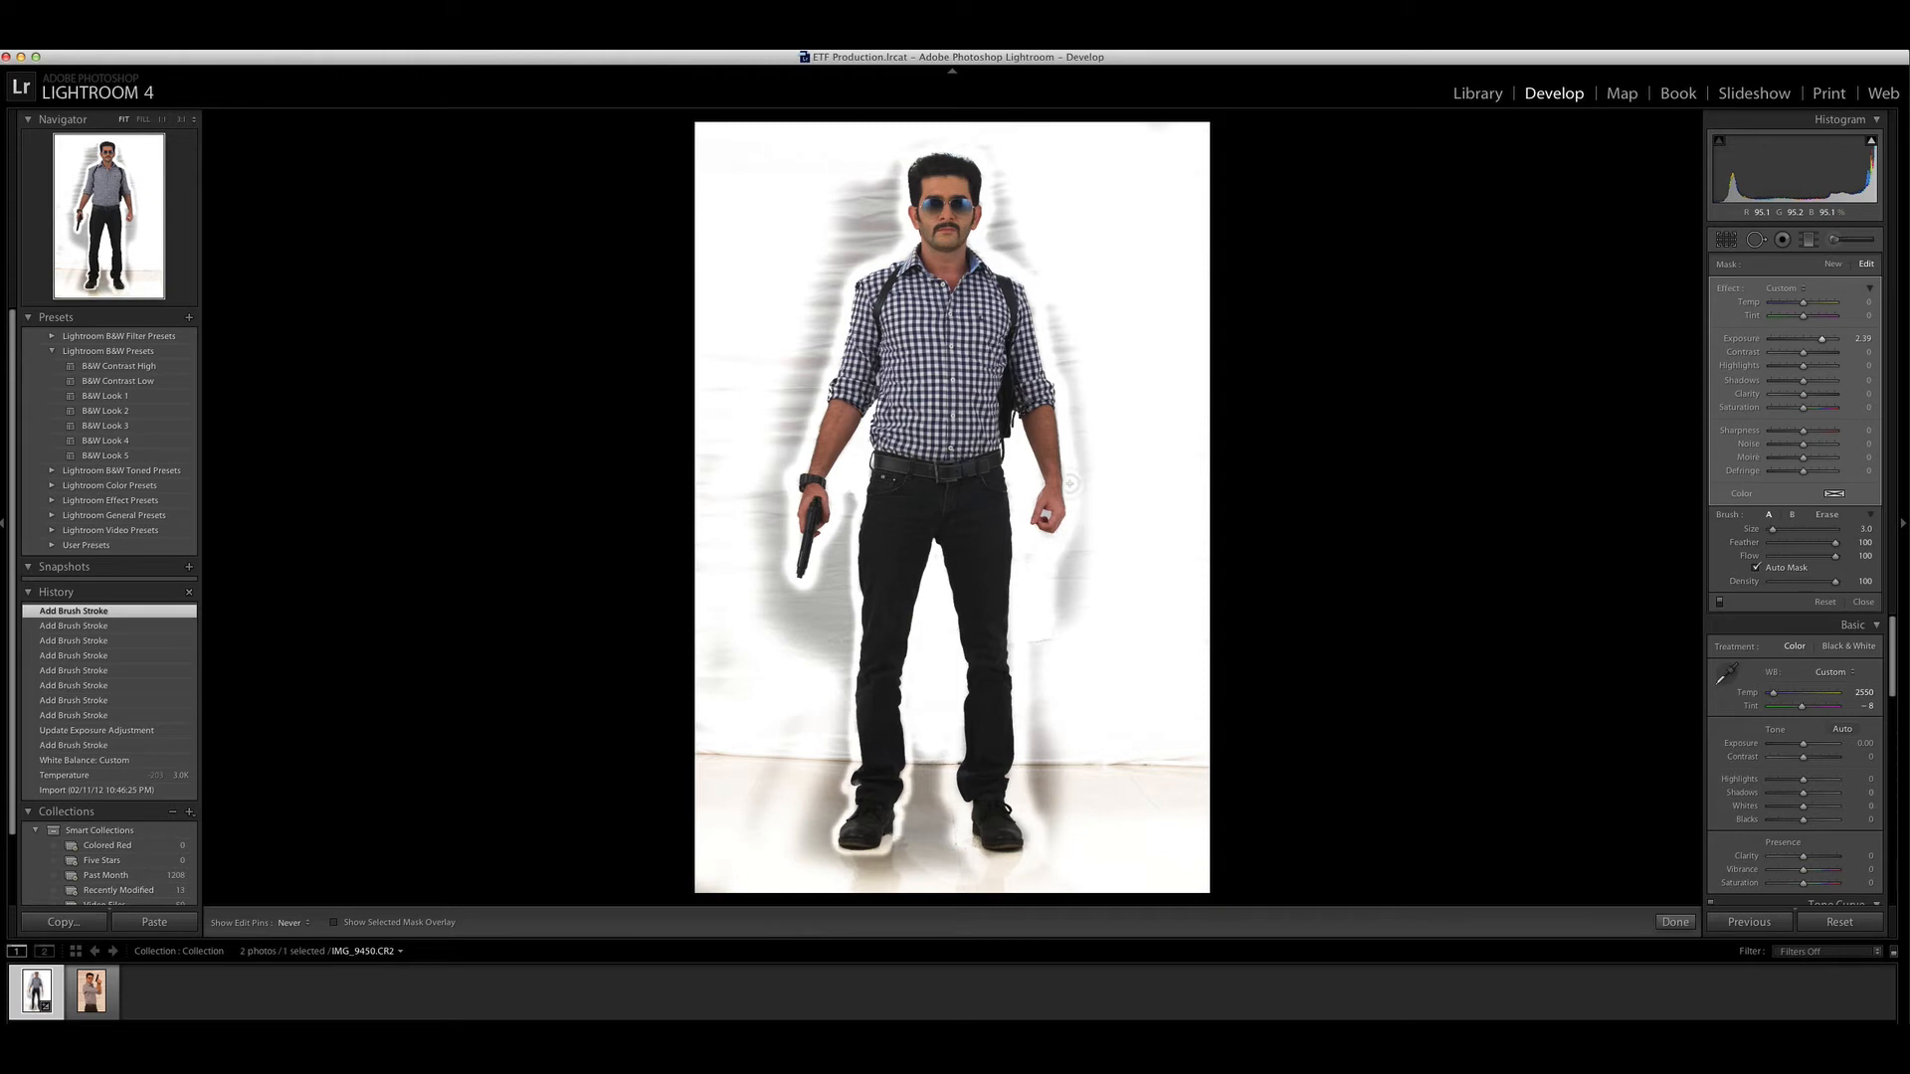
{"action": "left_click_drag", "start_coordinate": [1070, 489], "coordinate": [1069, 491]}
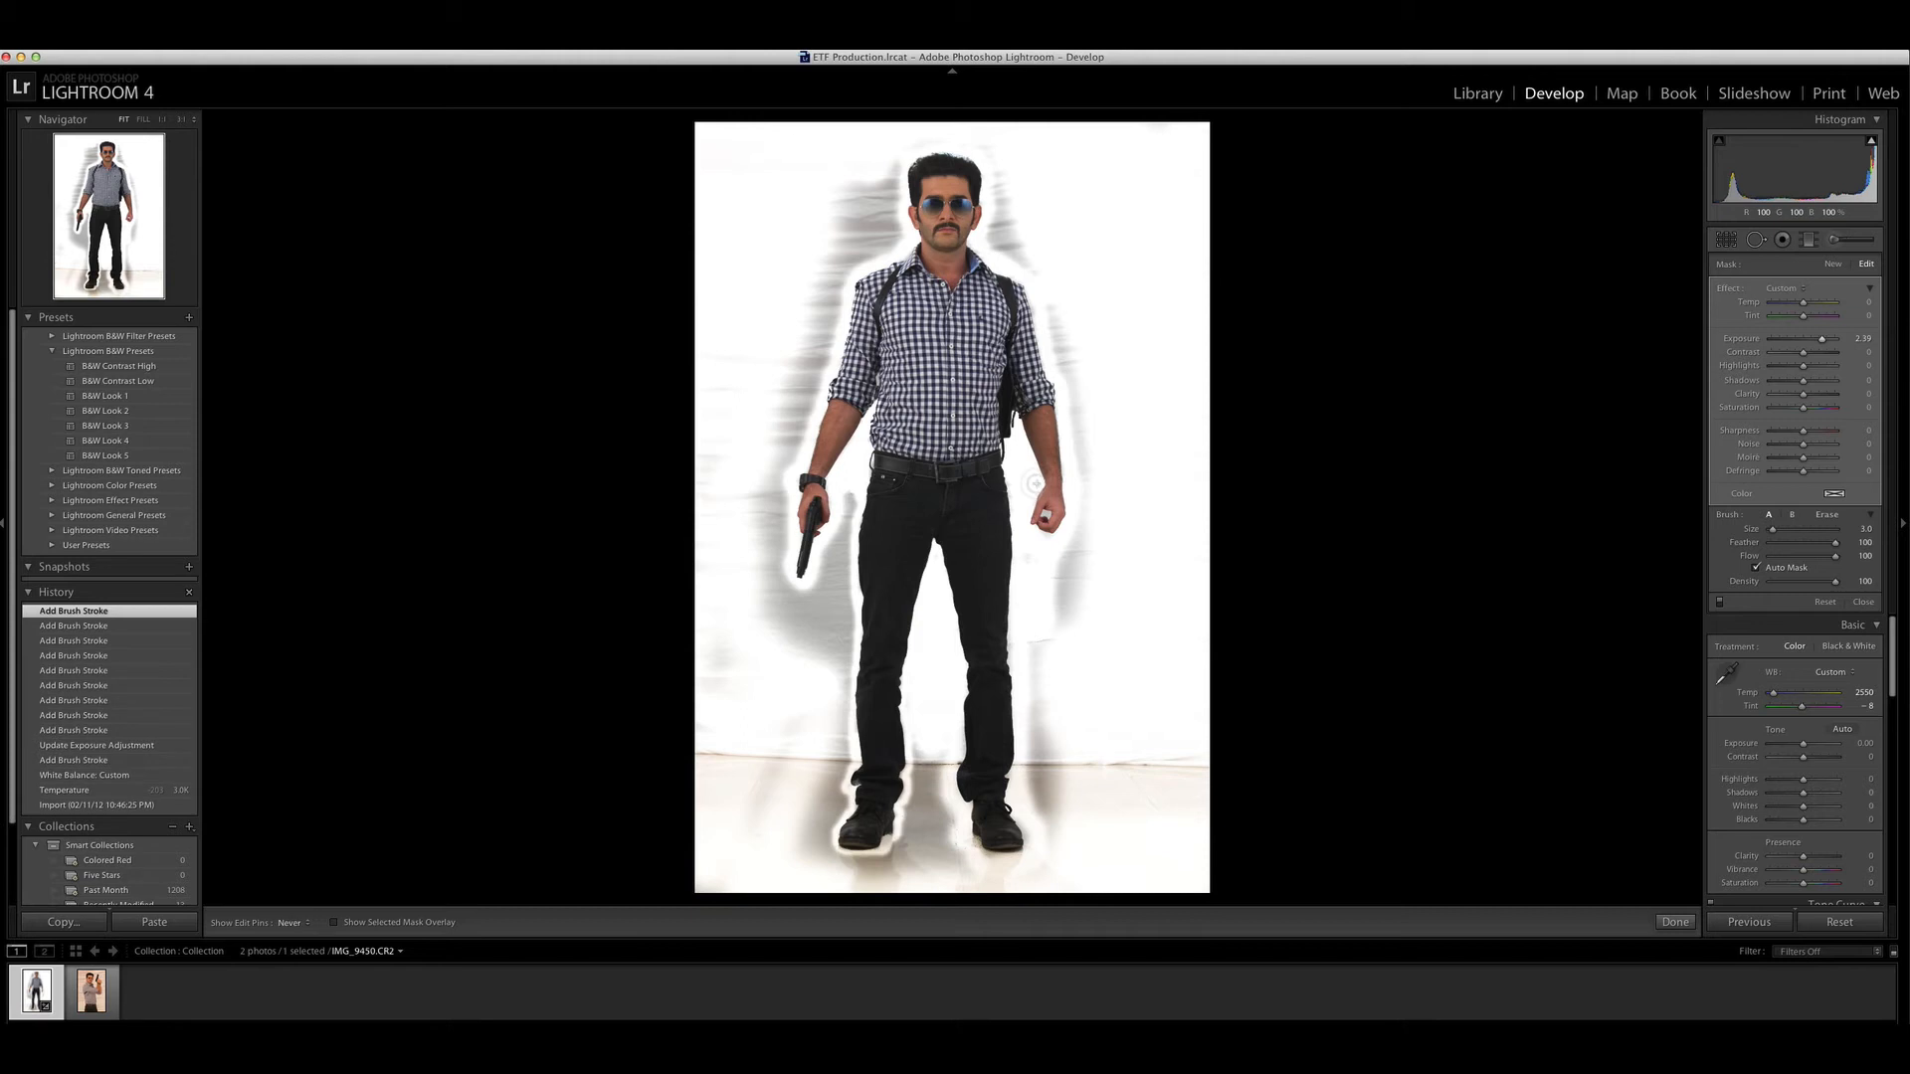
{"action": "left_click_drag", "start_coordinate": [1035, 484], "coordinate": [1034, 485]}
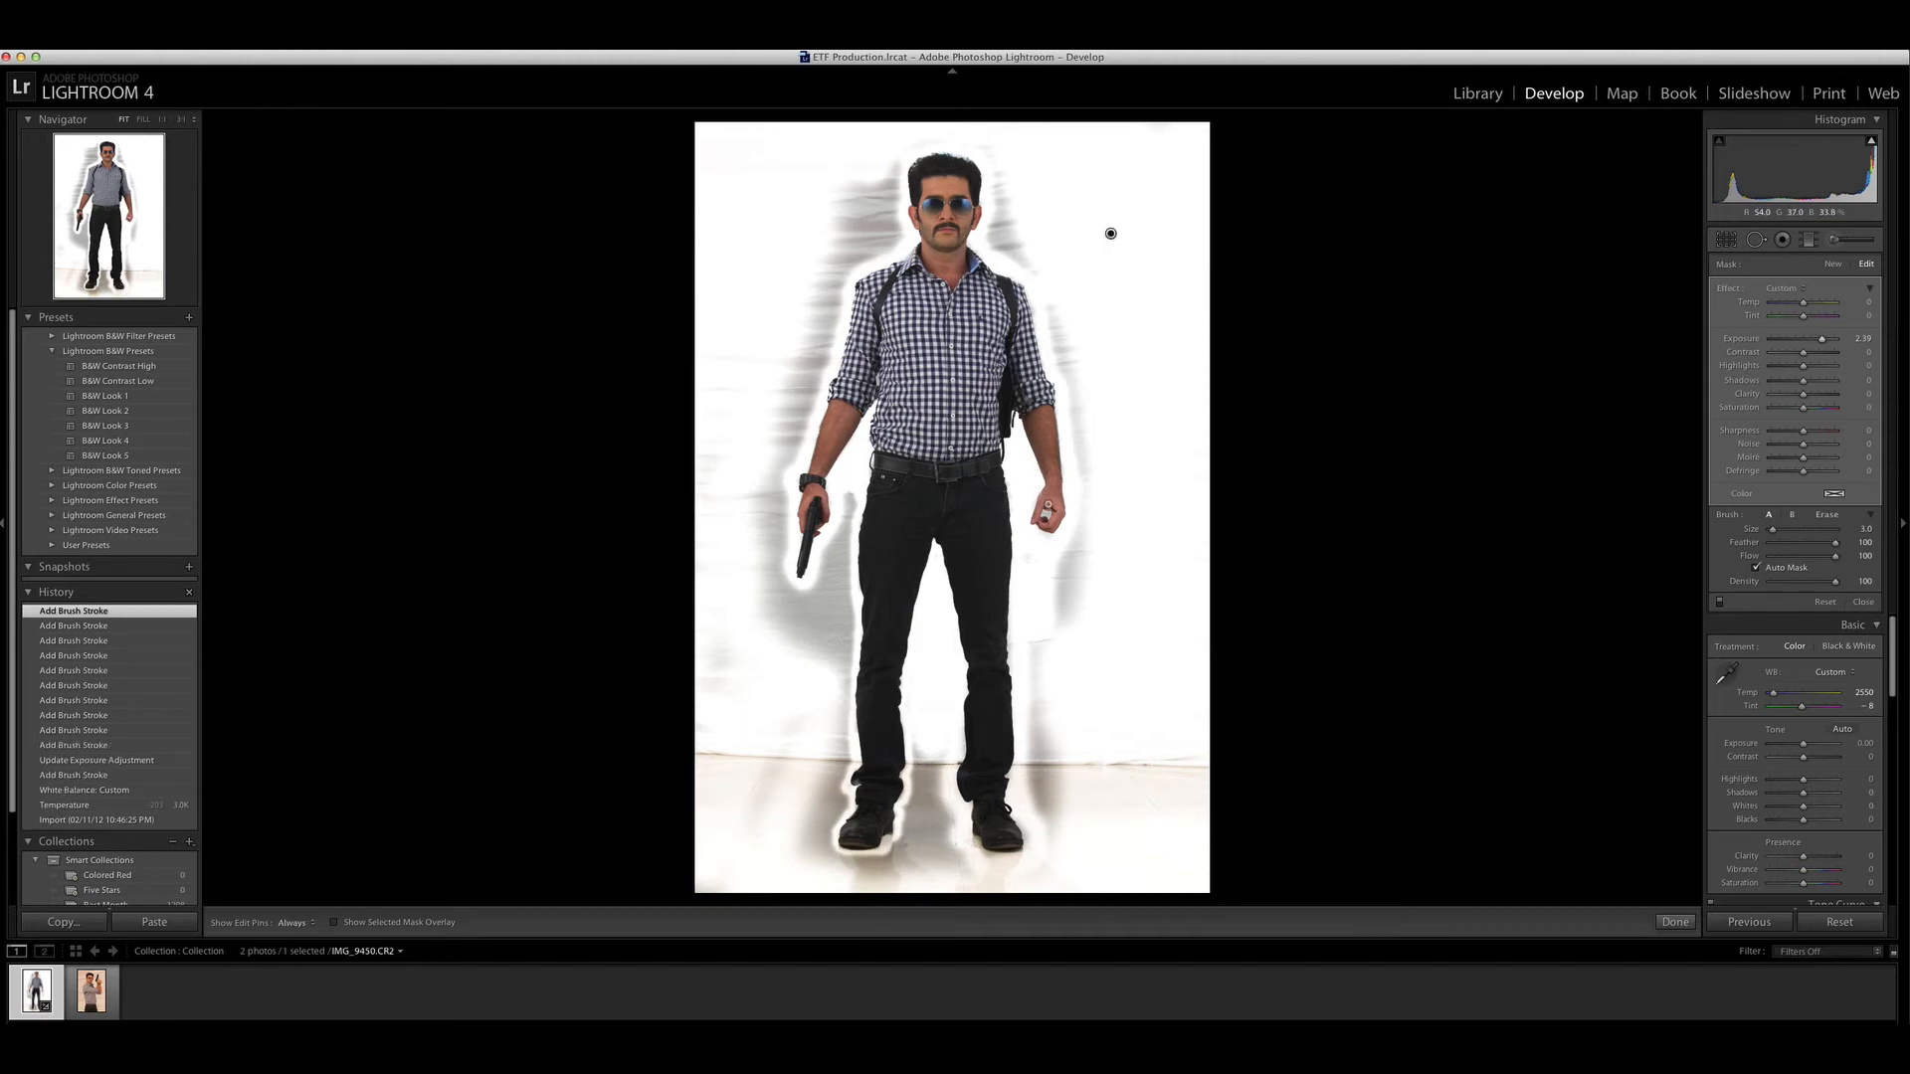
Paint out the backdrop showing inside the curled fingers and beside the empty hand in close-up.
{"action": "left_click", "coordinate": [1048, 517]}
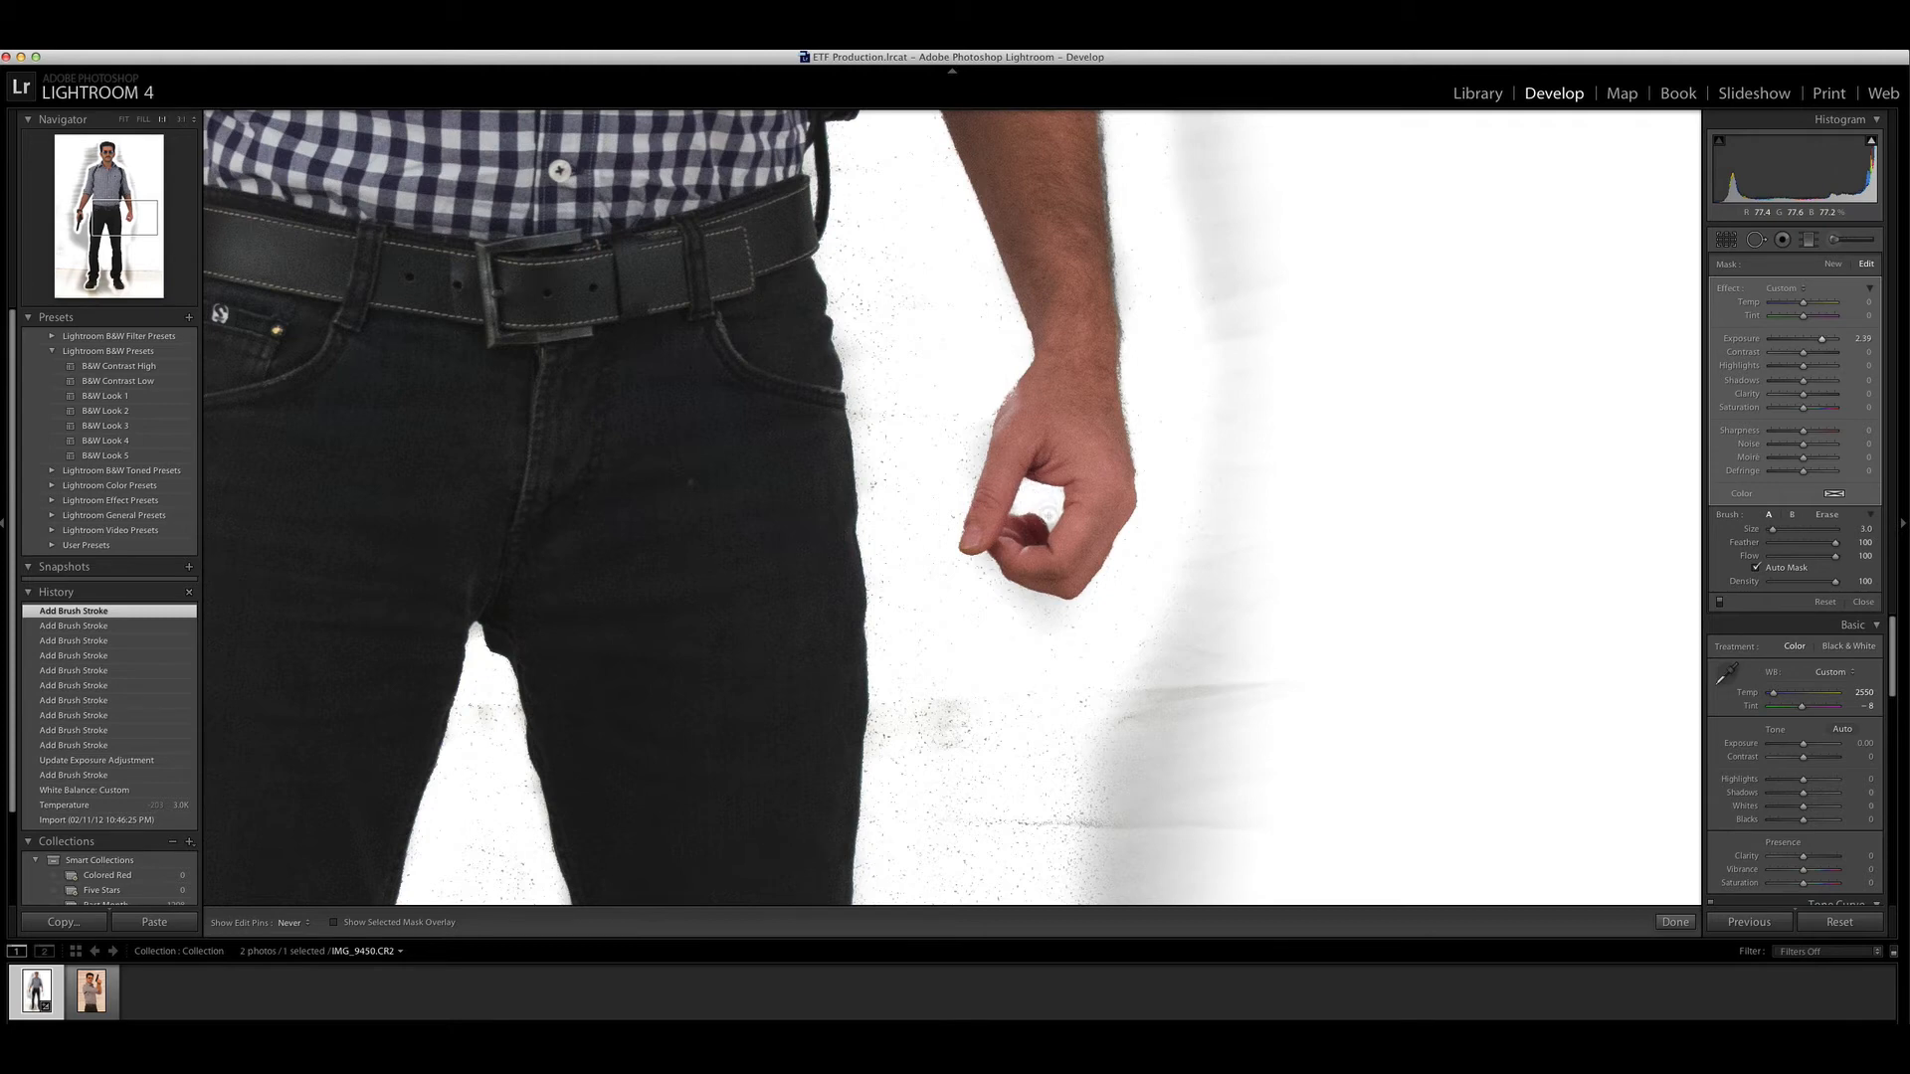
{"action": "left_click_drag", "start_coordinate": [1046, 499], "coordinate": [1044, 497]}
{"action": "left_click_drag", "start_coordinate": [898, 329], "coordinate": [905, 278]}
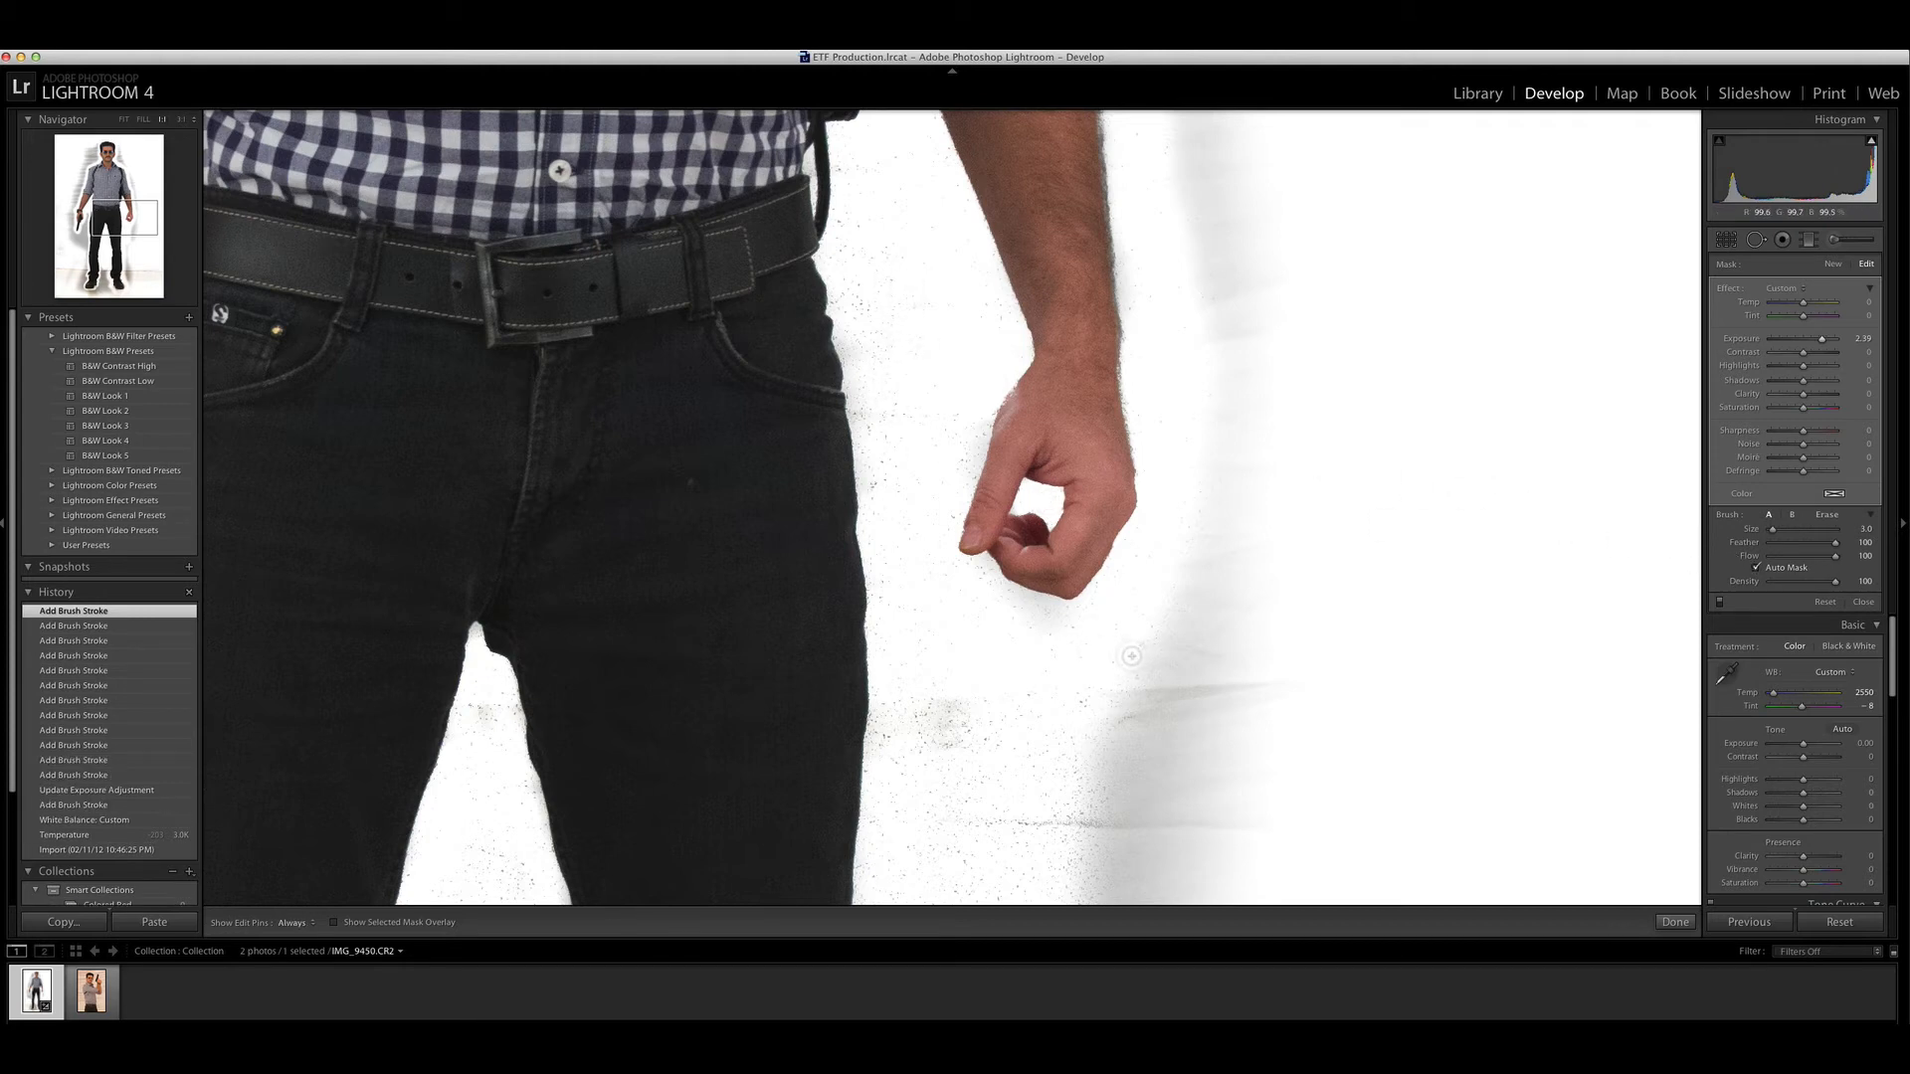
{"action": "left_click", "coordinate": [985, 595]}
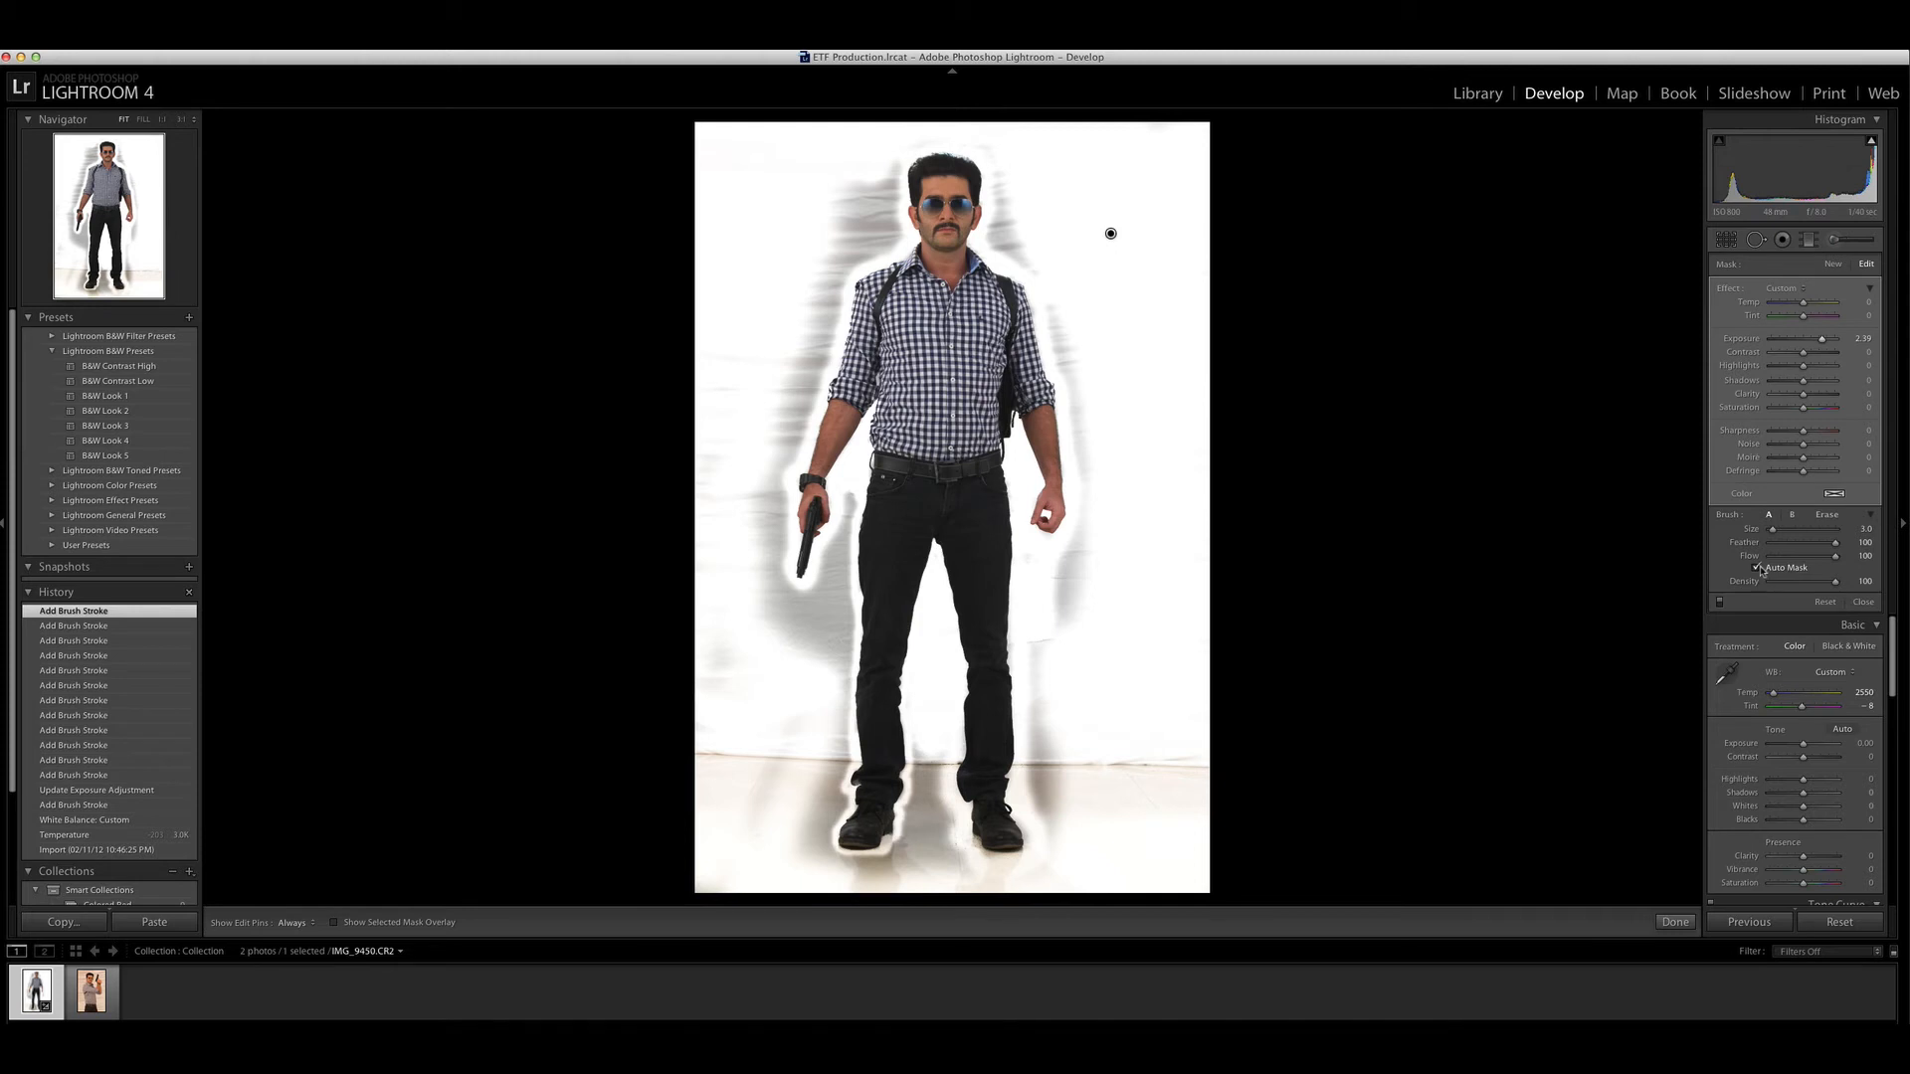
Whiten the grey backdrop outside the empty-handed arm with Auto Mask off and an enlarged brush, and reduce the brush to size 6.
{"action": "scroll", "coordinate": [1094, 733], "scroll_direction": "up", "scroll_amount": 4}
{"action": "key", "text": "h"}
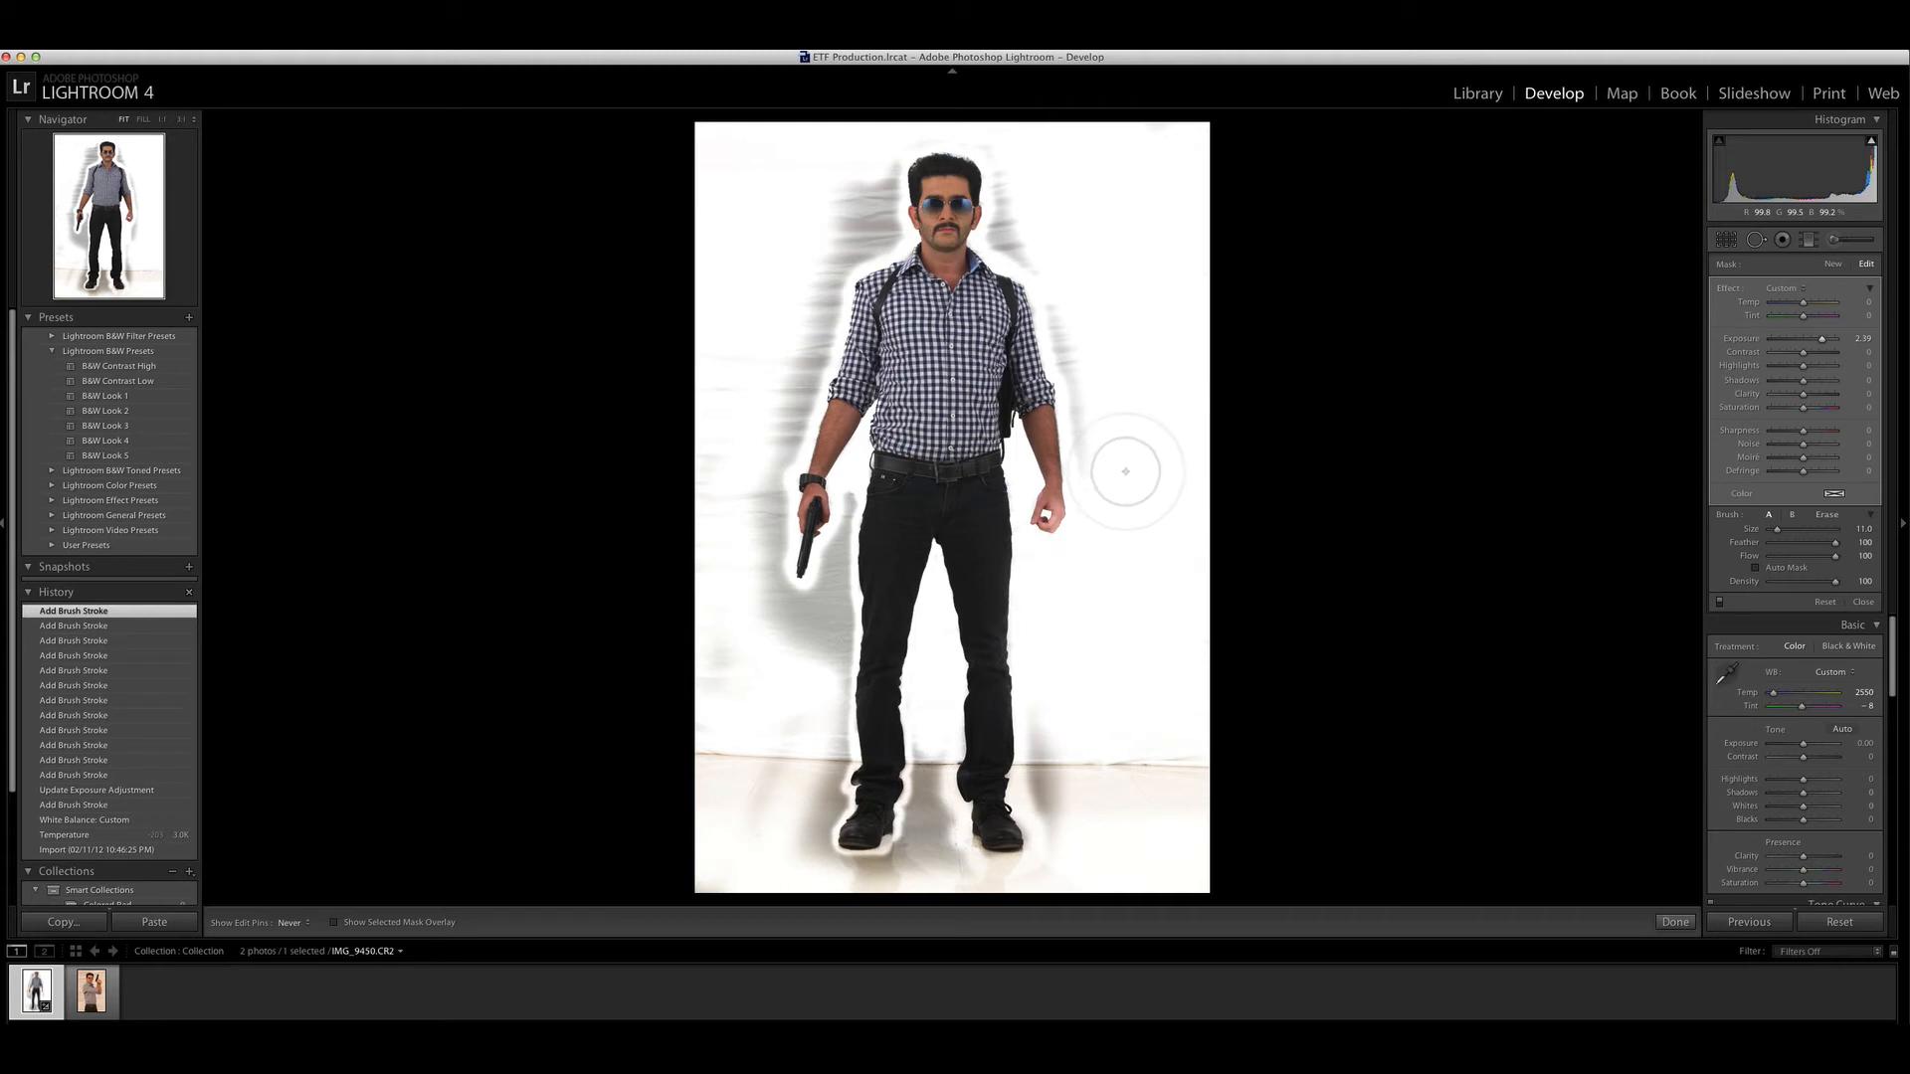
{"action": "key", "text": "h"}
{"action": "scroll", "coordinate": [1092, 336], "scroll_direction": "up", "scroll_amount": 2}
{"action": "left_click", "coordinate": [1092, 336]}
{"action": "scroll", "coordinate": [1092, 337], "scroll_direction": "down", "scroll_amount": 4}
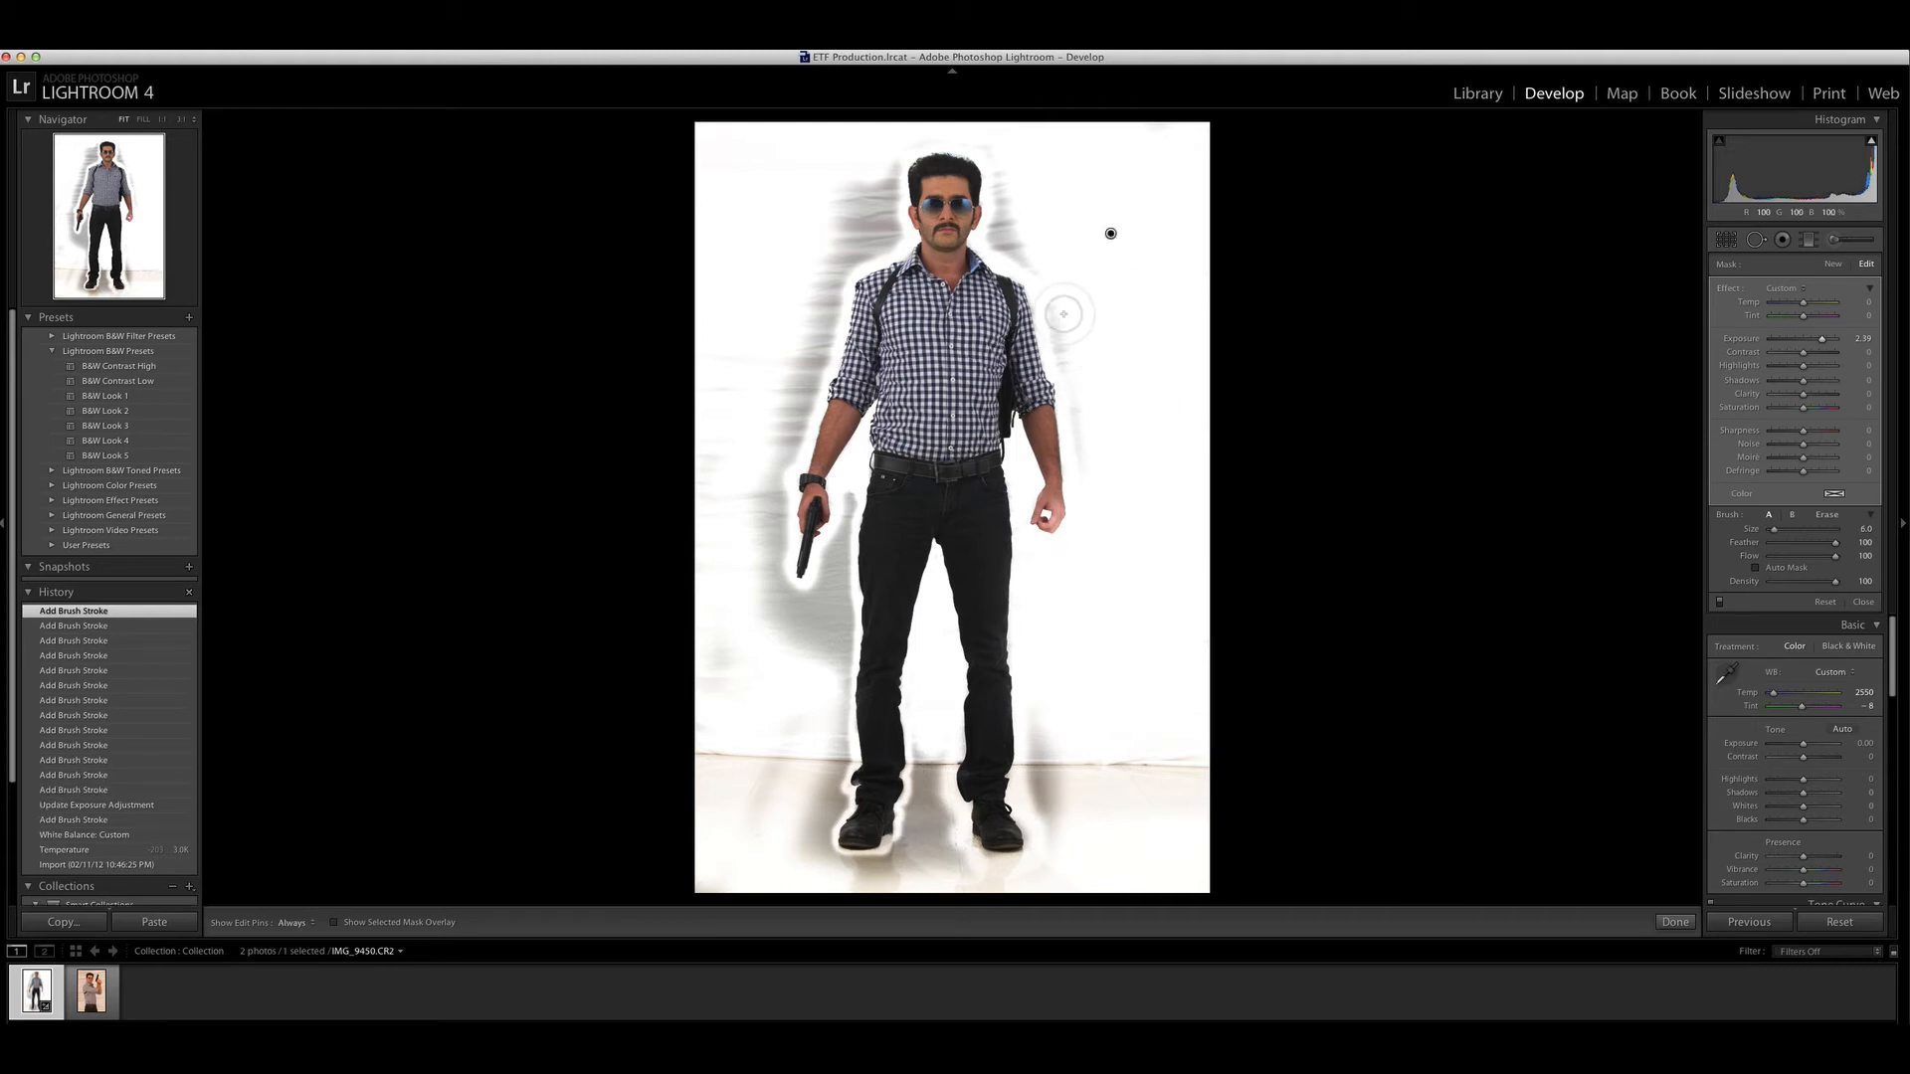
{"action": "key", "text": "h"}
{"action": "mouse_move", "coordinate": [1070, 347]}
{"action": "left_mouse_down"}
{"action": "mouse_move", "coordinate": [1014, 225]}
{"action": "mouse_move", "coordinate": [1001, 131]}
{"action": "mouse_move", "coordinate": [873, 181]}
{"action": "mouse_move", "coordinate": [724, 464]}
{"action": "mouse_move", "coordinate": [701, 701]}
{"action": "mouse_move", "coordinate": [791, 649]}
{"action": "mouse_move", "coordinate": [788, 800]}
{"action": "mouse_move", "coordinate": [685, 746]}
{"action": "mouse_move", "coordinate": [889, 893]}
{"action": "mouse_move", "coordinate": [927, 858]}
{"action": "mouse_move", "coordinate": [927, 759]}
{"action": "mouse_move", "coordinate": [915, 868]}
{"action": "mouse_move", "coordinate": [897, 875]}
{"action": "mouse_move", "coordinate": [942, 875]}
{"action": "mouse_move", "coordinate": [938, 856]}
{"action": "mouse_move", "coordinate": [997, 868]}
{"action": "mouse_move", "coordinate": [948, 856]}
{"action": "mouse_move", "coordinate": [1068, 799]}
{"action": "mouse_move", "coordinate": [1043, 813]}
{"action": "mouse_move", "coordinate": [1165, 688]}
{"action": "mouse_move", "coordinate": [1173, 225]}
{"action": "mouse_move", "coordinate": [947, 85]}
{"action": "mouse_move", "coordinate": [774, 464]}
{"action": "mouse_move", "coordinate": [805, 375]}
{"action": "mouse_move", "coordinate": [766, 608]}
{"action": "mouse_move", "coordinate": [822, 593]}
{"action": "mouse_move", "coordinate": [855, 502]}
{"action": "left_mouse_up"}
{"action": "key", "text": "super+z"}
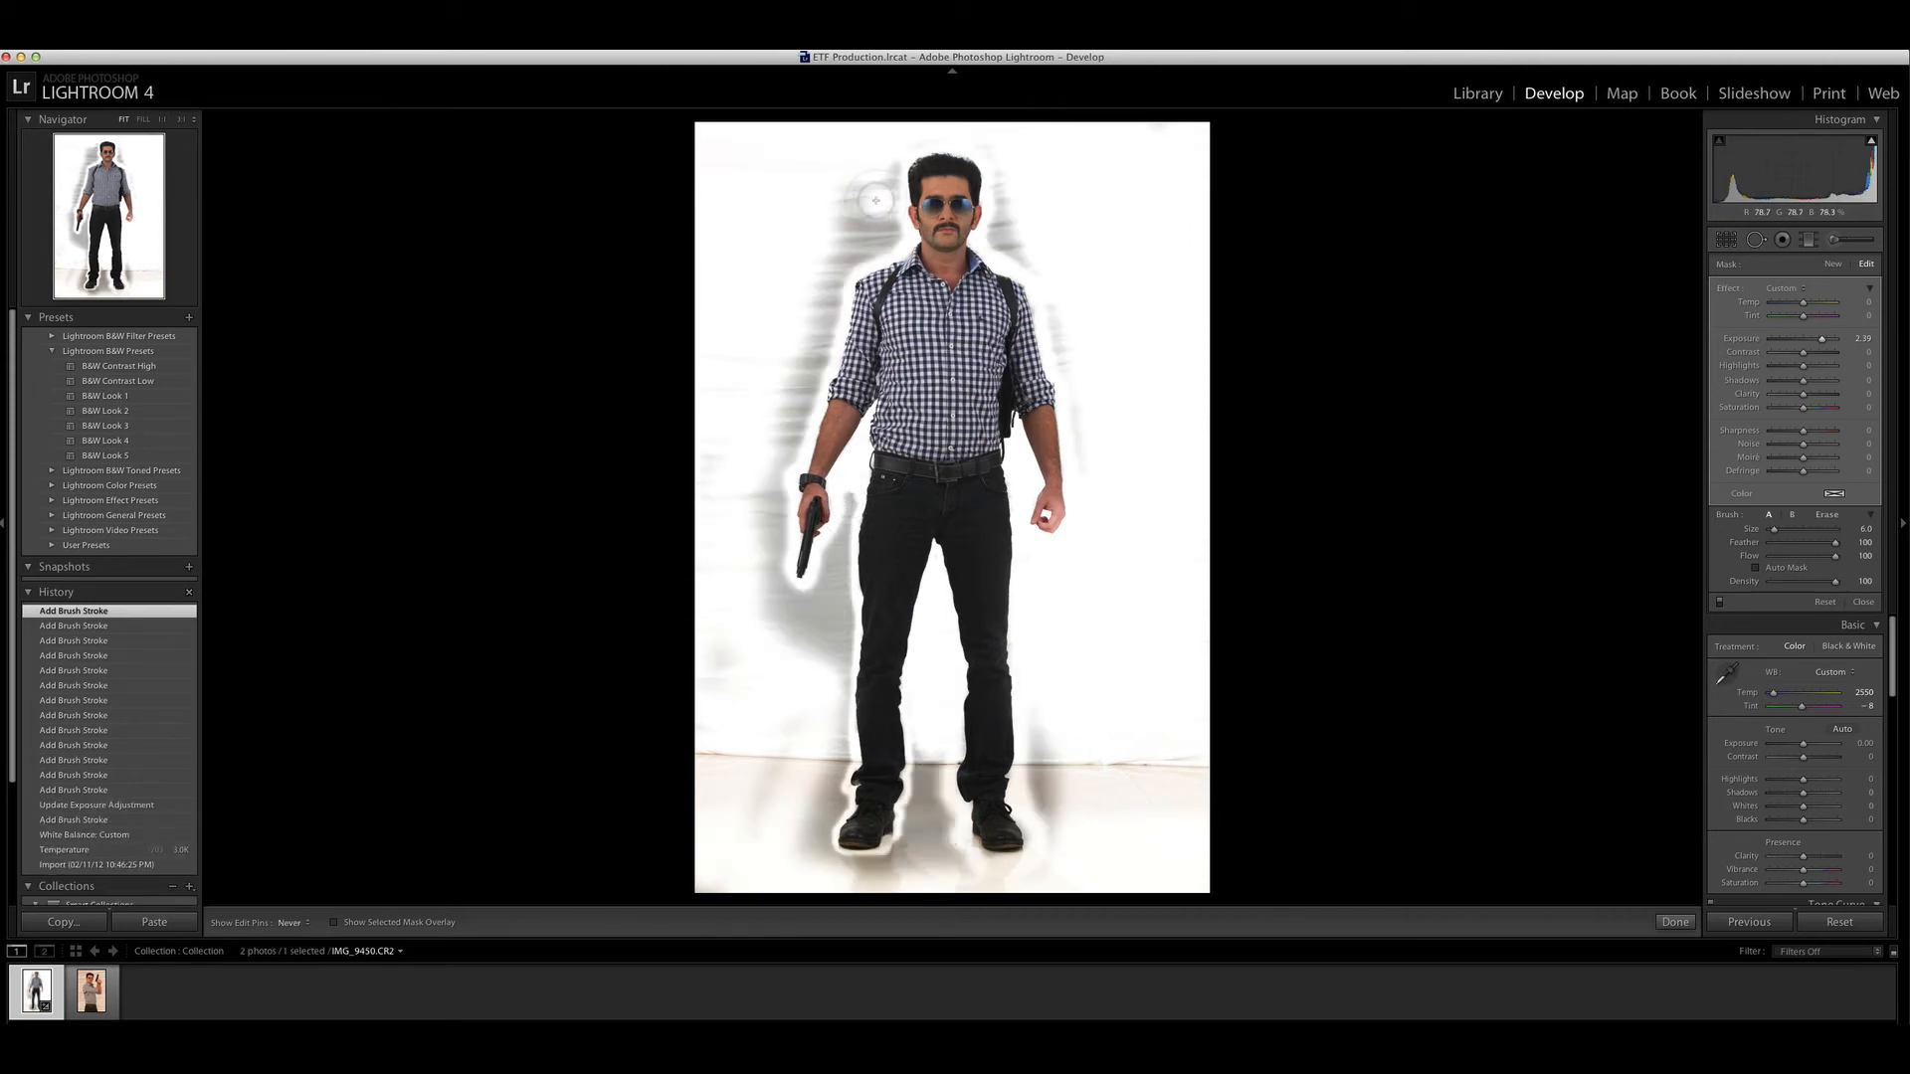
Paint out the remaining grey backdrop on both sides of the head, shoulders and arms, reducing the brush size for tighter areas.
{"action": "mouse_move", "coordinate": [884, 171]}
{"action": "left_mouse_down"}
{"action": "mouse_move", "coordinate": [822, 286]}
{"action": "mouse_move", "coordinate": [883, 230]}
{"action": "mouse_move", "coordinate": [816, 338]}
{"action": "mouse_move", "coordinate": [748, 314]}
{"action": "mouse_move", "coordinate": [738, 447]}
{"action": "mouse_move", "coordinate": [796, 412]}
{"action": "mouse_move", "coordinate": [763, 511]}
{"action": "mouse_move", "coordinate": [713, 528]}
{"action": "mouse_move", "coordinate": [736, 338]}
{"action": "left_mouse_up"}
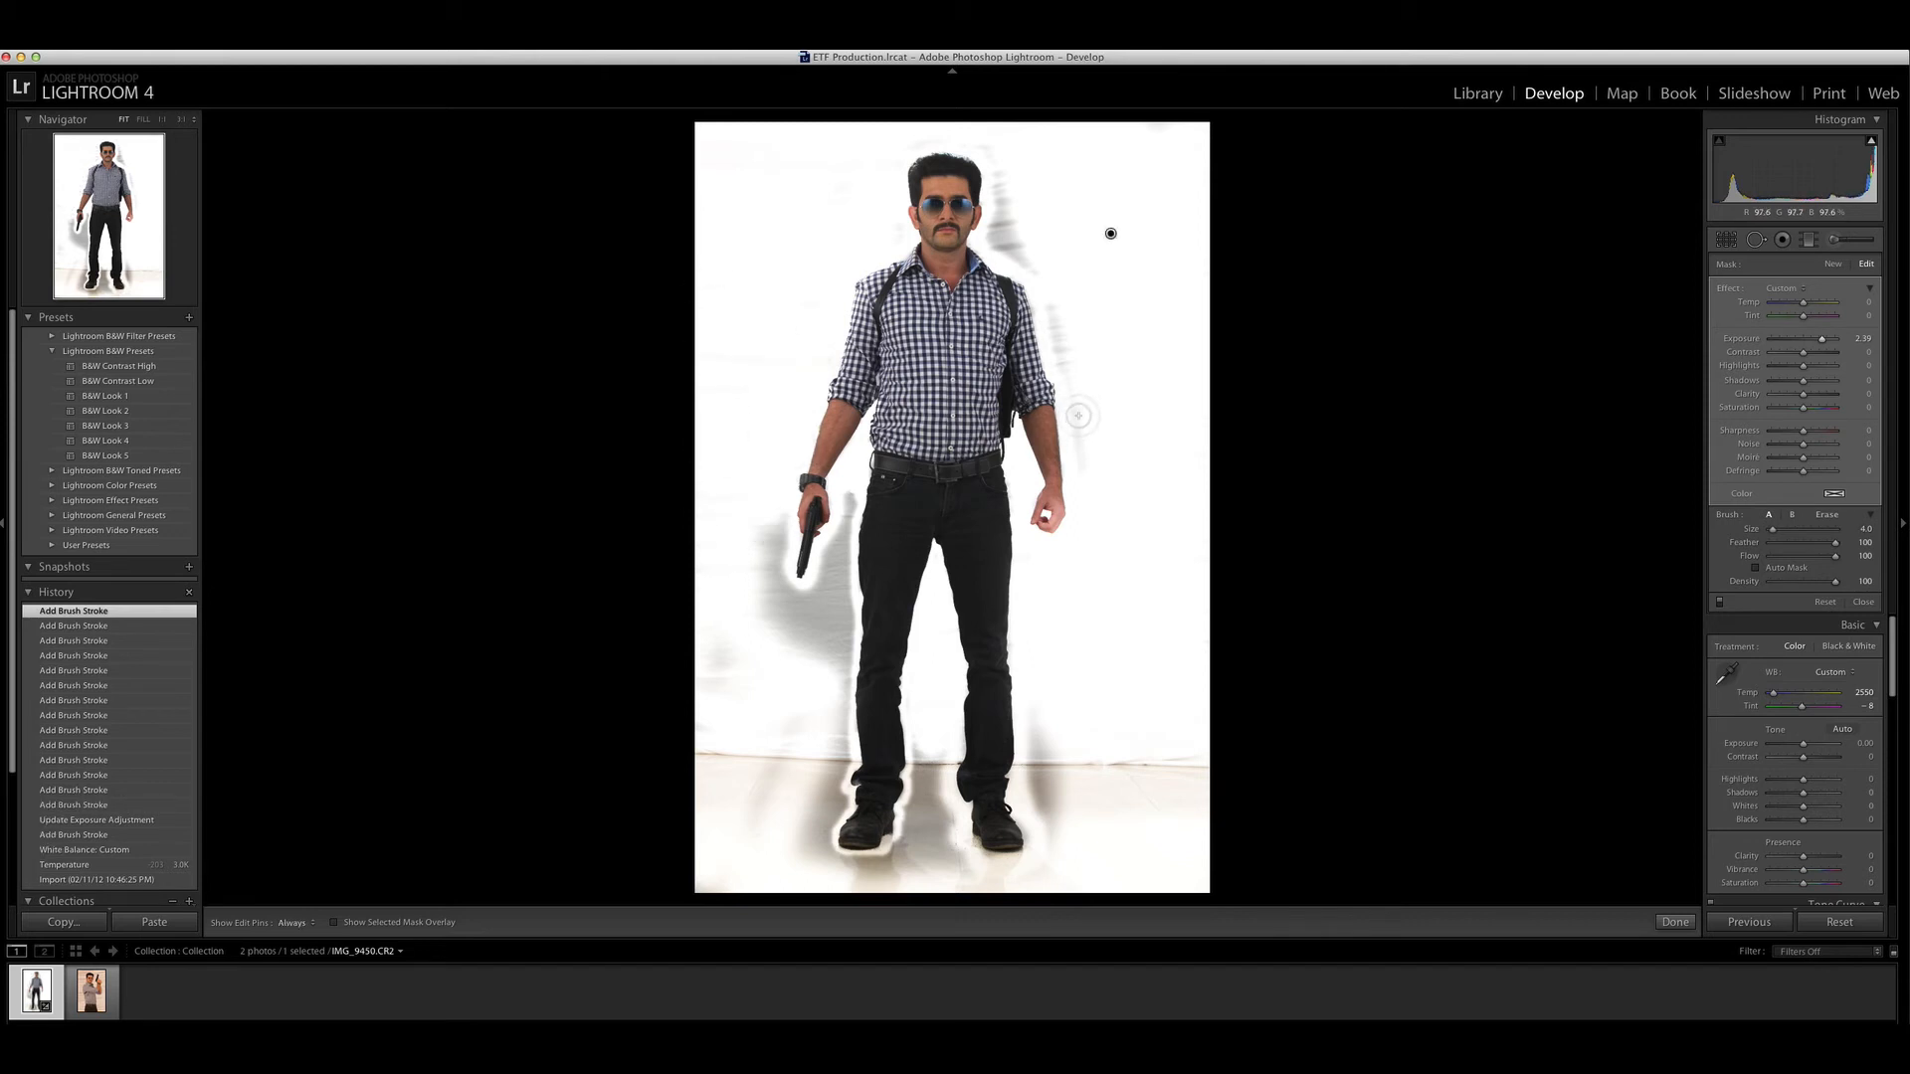
{"action": "key", "text": "bracketleft"}
{"action": "key", "text": "bracketleft"}
{"action": "mouse_move", "coordinate": [1000, 229]}
{"action": "left_mouse_down"}
{"action": "mouse_move", "coordinate": [983, 139]}
{"action": "mouse_move", "coordinate": [1000, 242]}
{"action": "mouse_move", "coordinate": [1087, 438]}
{"action": "mouse_move", "coordinate": [1111, 233]}
{"action": "left_mouse_up"}
{"action": "left_click_drag", "start_coordinate": [725, 665], "coordinate": [740, 359]}
Whiten the shadows around the gun and beside the lower legs with a size 2 brush.
{"action": "key", "text": "bracketleft"}
{"action": "key", "text": "bracketleft"}
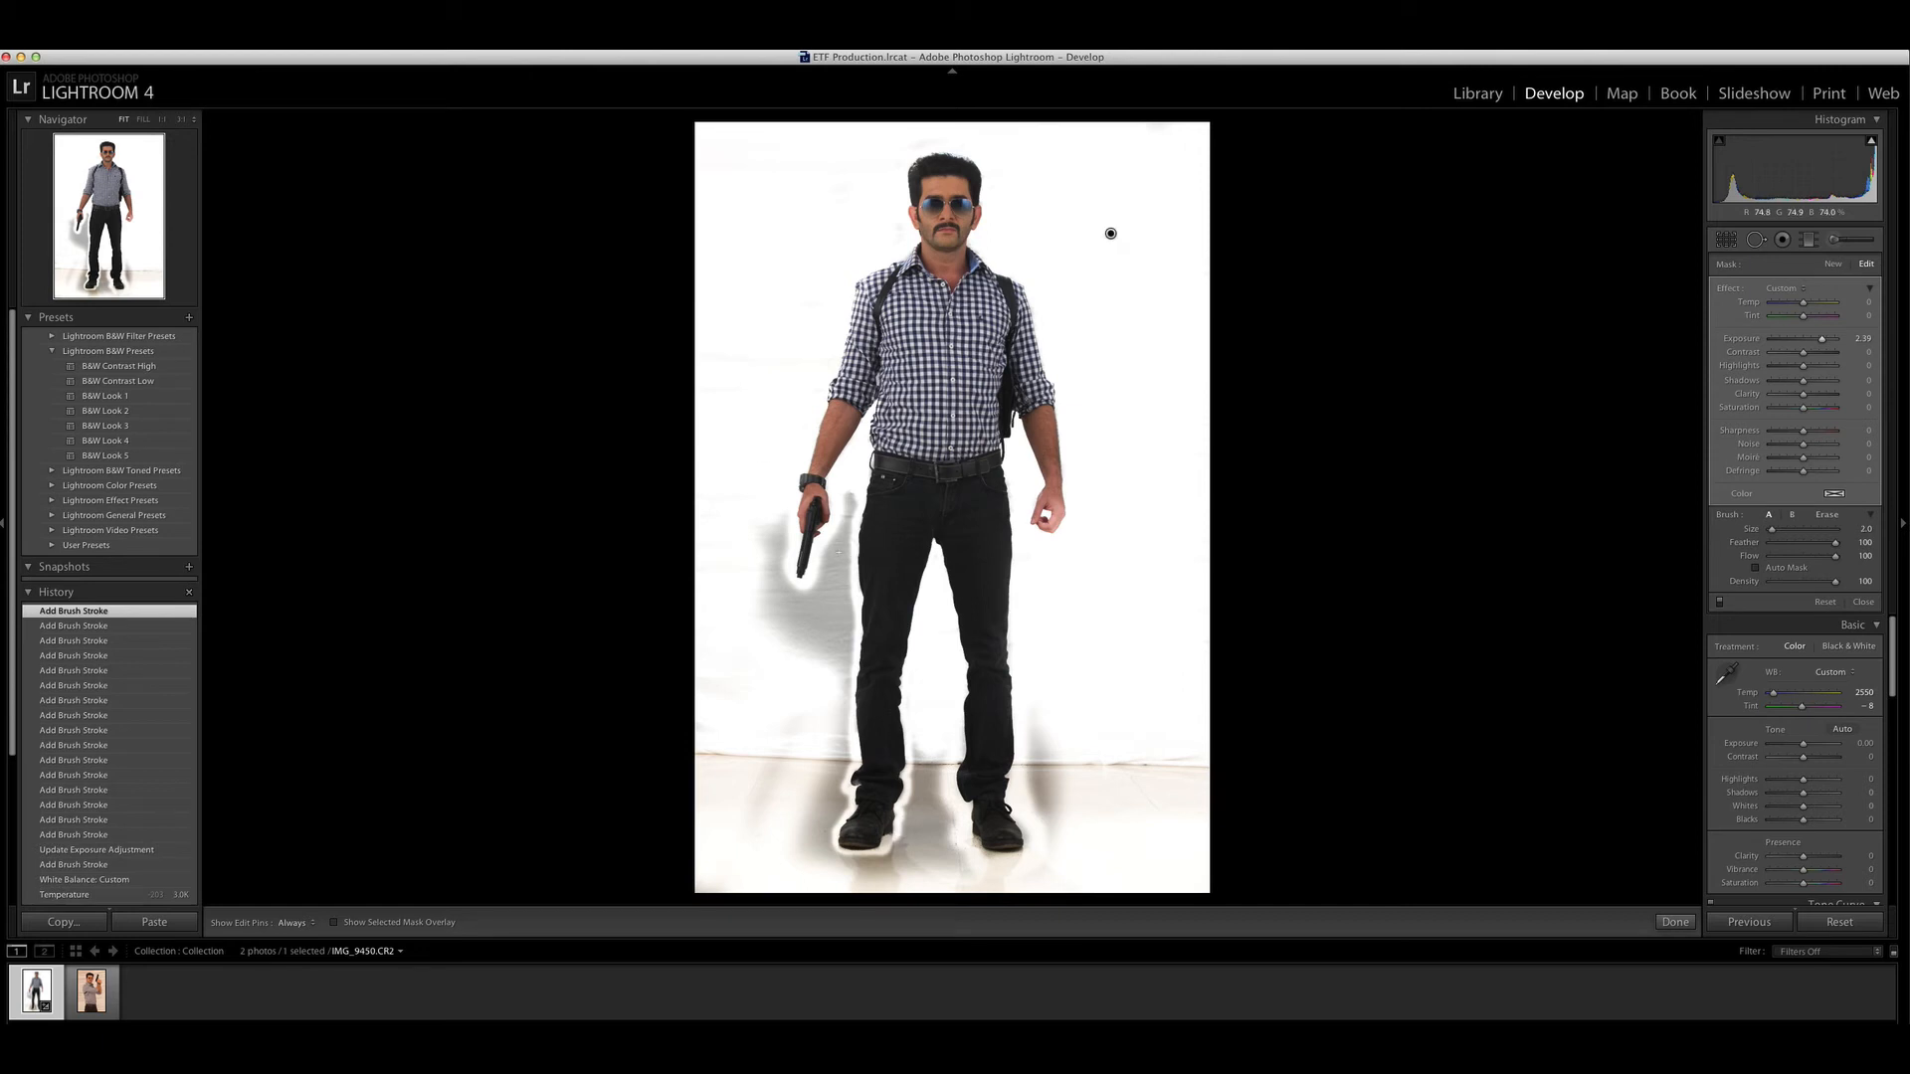
{"action": "mouse_move", "coordinate": [849, 520]}
{"action": "left_mouse_down"}
{"action": "mouse_move", "coordinate": [843, 573]}
{"action": "mouse_move", "coordinate": [779, 523]}
{"action": "mouse_move", "coordinate": [760, 536]}
{"action": "mouse_move", "coordinate": [769, 520]}
{"action": "mouse_move", "coordinate": [777, 611]}
{"action": "mouse_move", "coordinate": [838, 596]}
{"action": "mouse_move", "coordinate": [843, 544]}
{"action": "mouse_move", "coordinate": [831, 624]}
{"action": "mouse_move", "coordinate": [769, 643]}
{"action": "mouse_move", "coordinate": [806, 607]}
{"action": "mouse_move", "coordinate": [783, 582]}
{"action": "mouse_move", "coordinate": [736, 630]}
{"action": "mouse_move", "coordinate": [847, 590]}
{"action": "mouse_move", "coordinate": [826, 781]}
{"action": "left_mouse_up"}
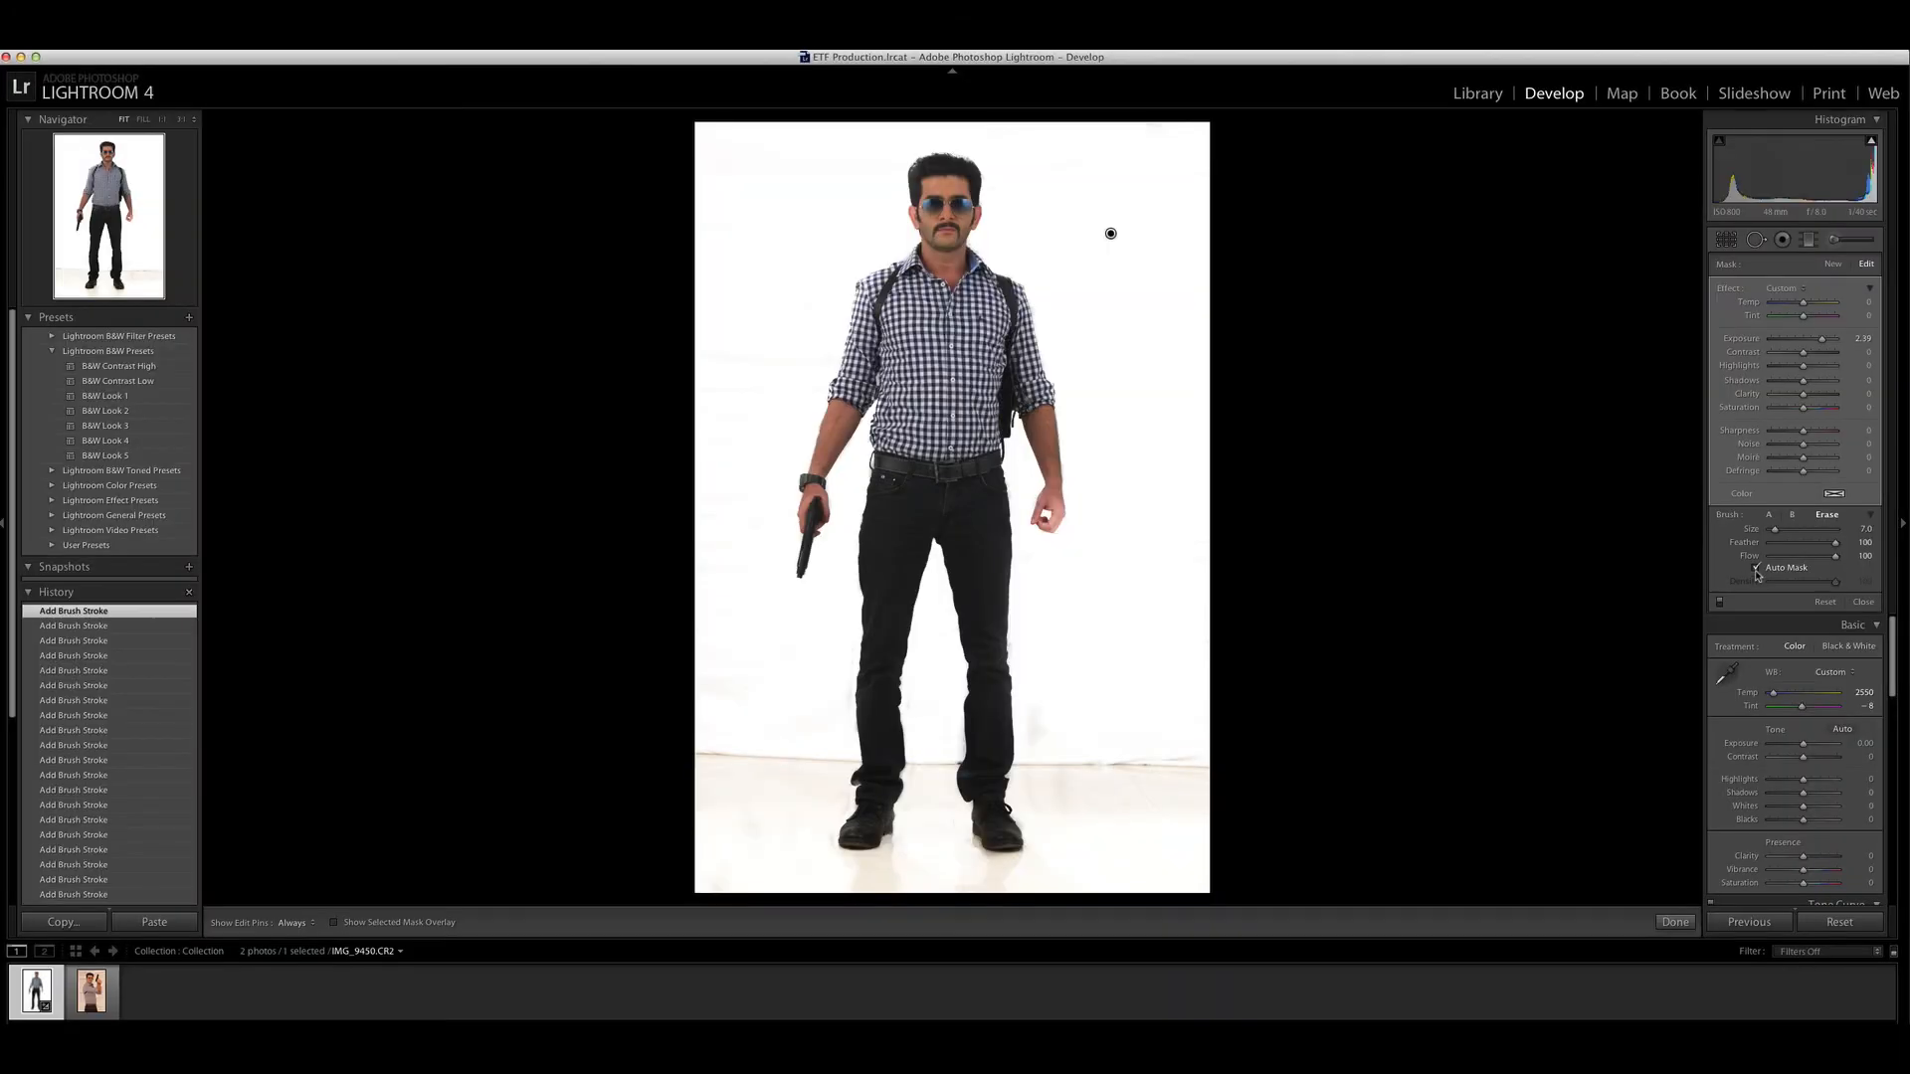
Clean up the exposure mask with a smaller Auto Mask eraser, and close the Adjustment Brush.
{"action": "key", "text": "bracketleft"}
{"action": "key", "text": "bracketleft"}
{"action": "key", "text": "bracketleft"}
{"action": "key", "text": "bracketleft"}
{"action": "key", "text": "h"}
{"action": "left_click", "coordinate": [1834, 248]}
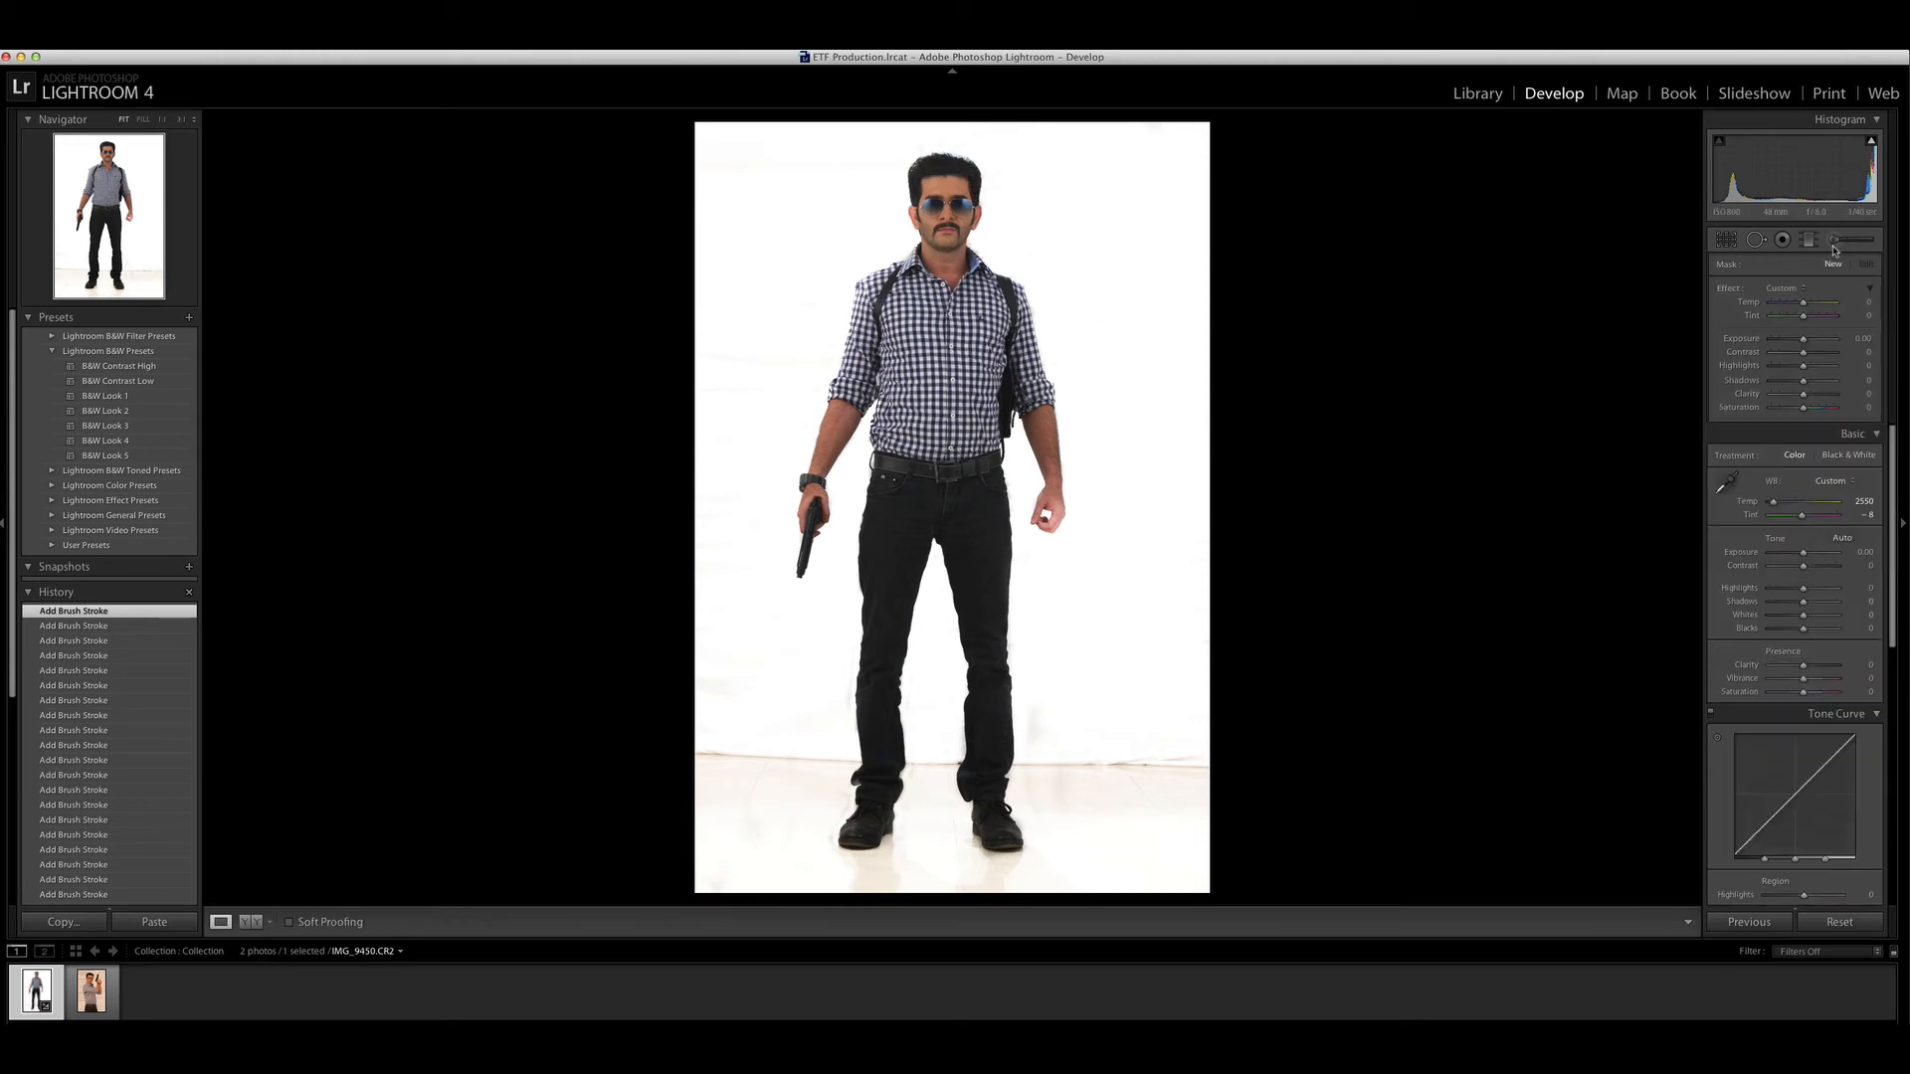
Add a second Adjustment Brush pin beside the shoulder with exposure 1.99, and paint out the seam between backdrop and floor.
{"action": "left_click", "coordinate": [1834, 248]}
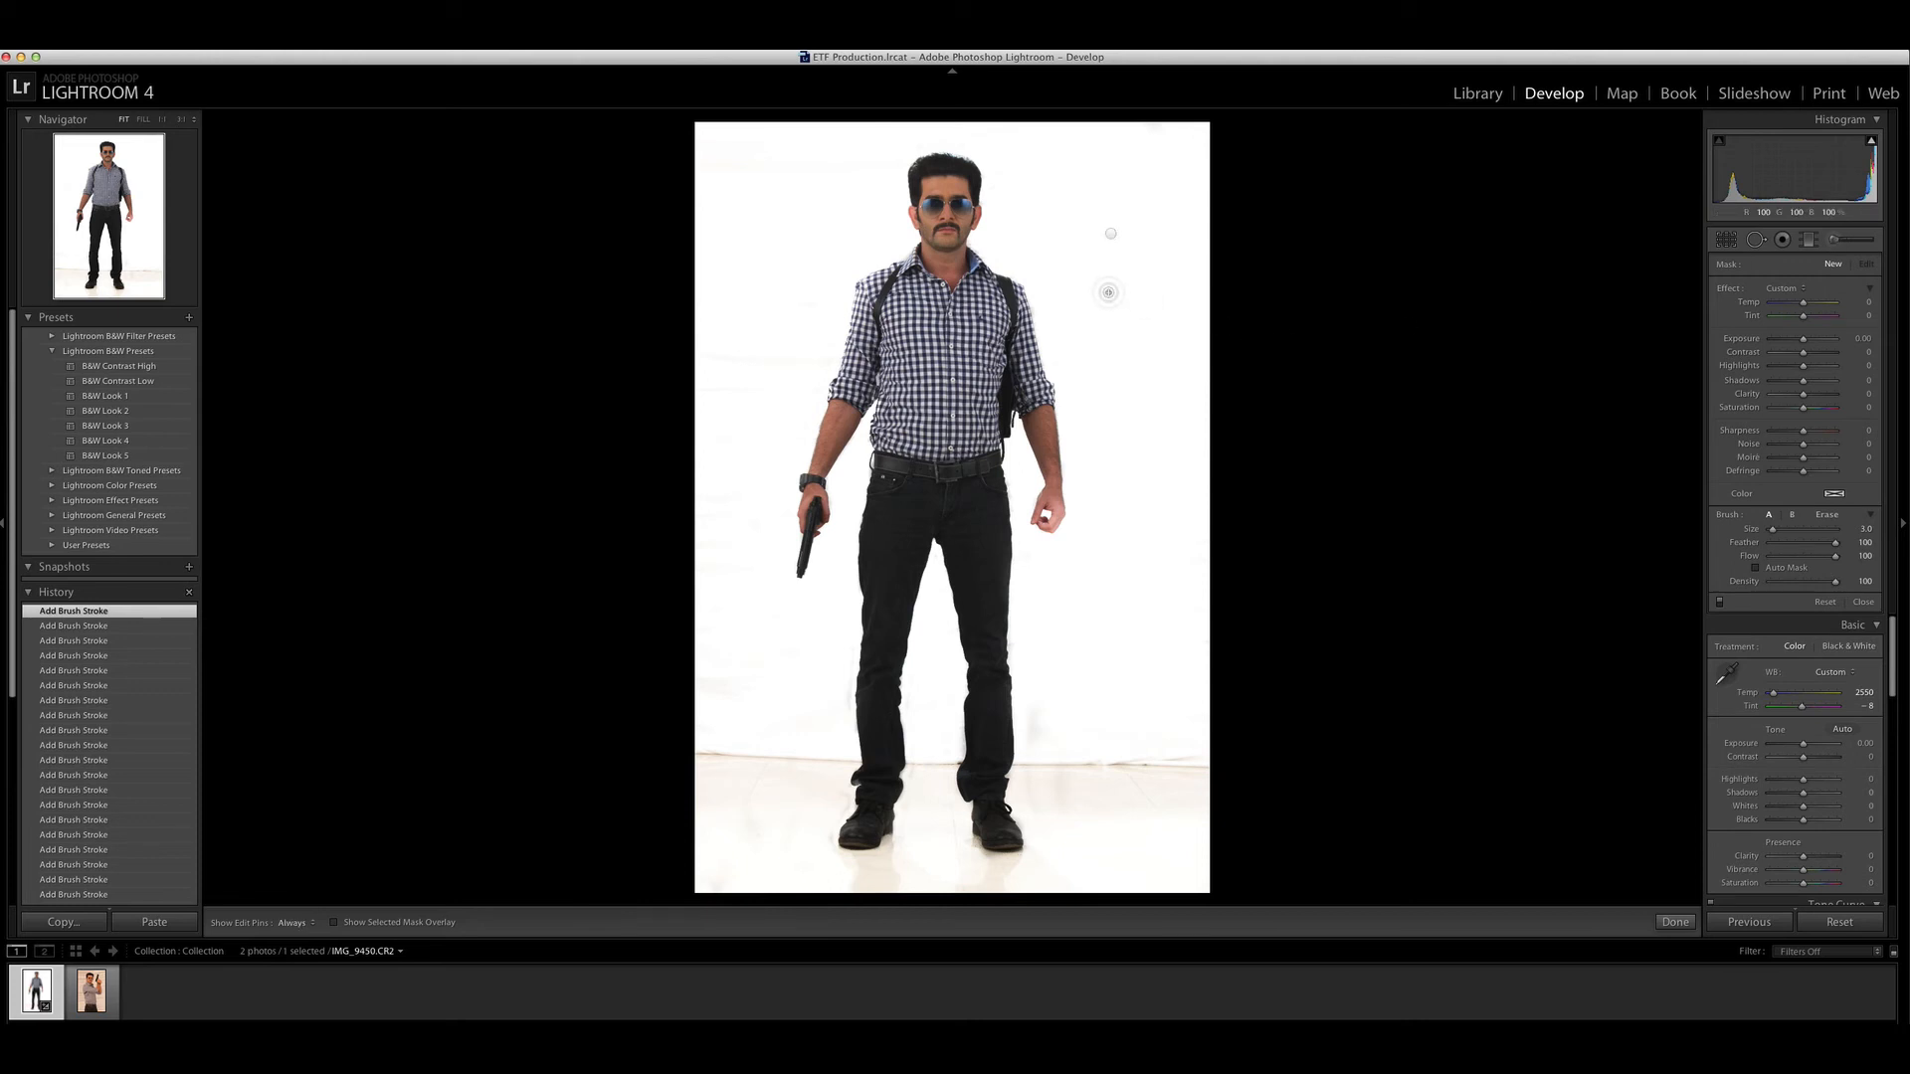
{"action": "left_click", "coordinate": [1108, 292]}
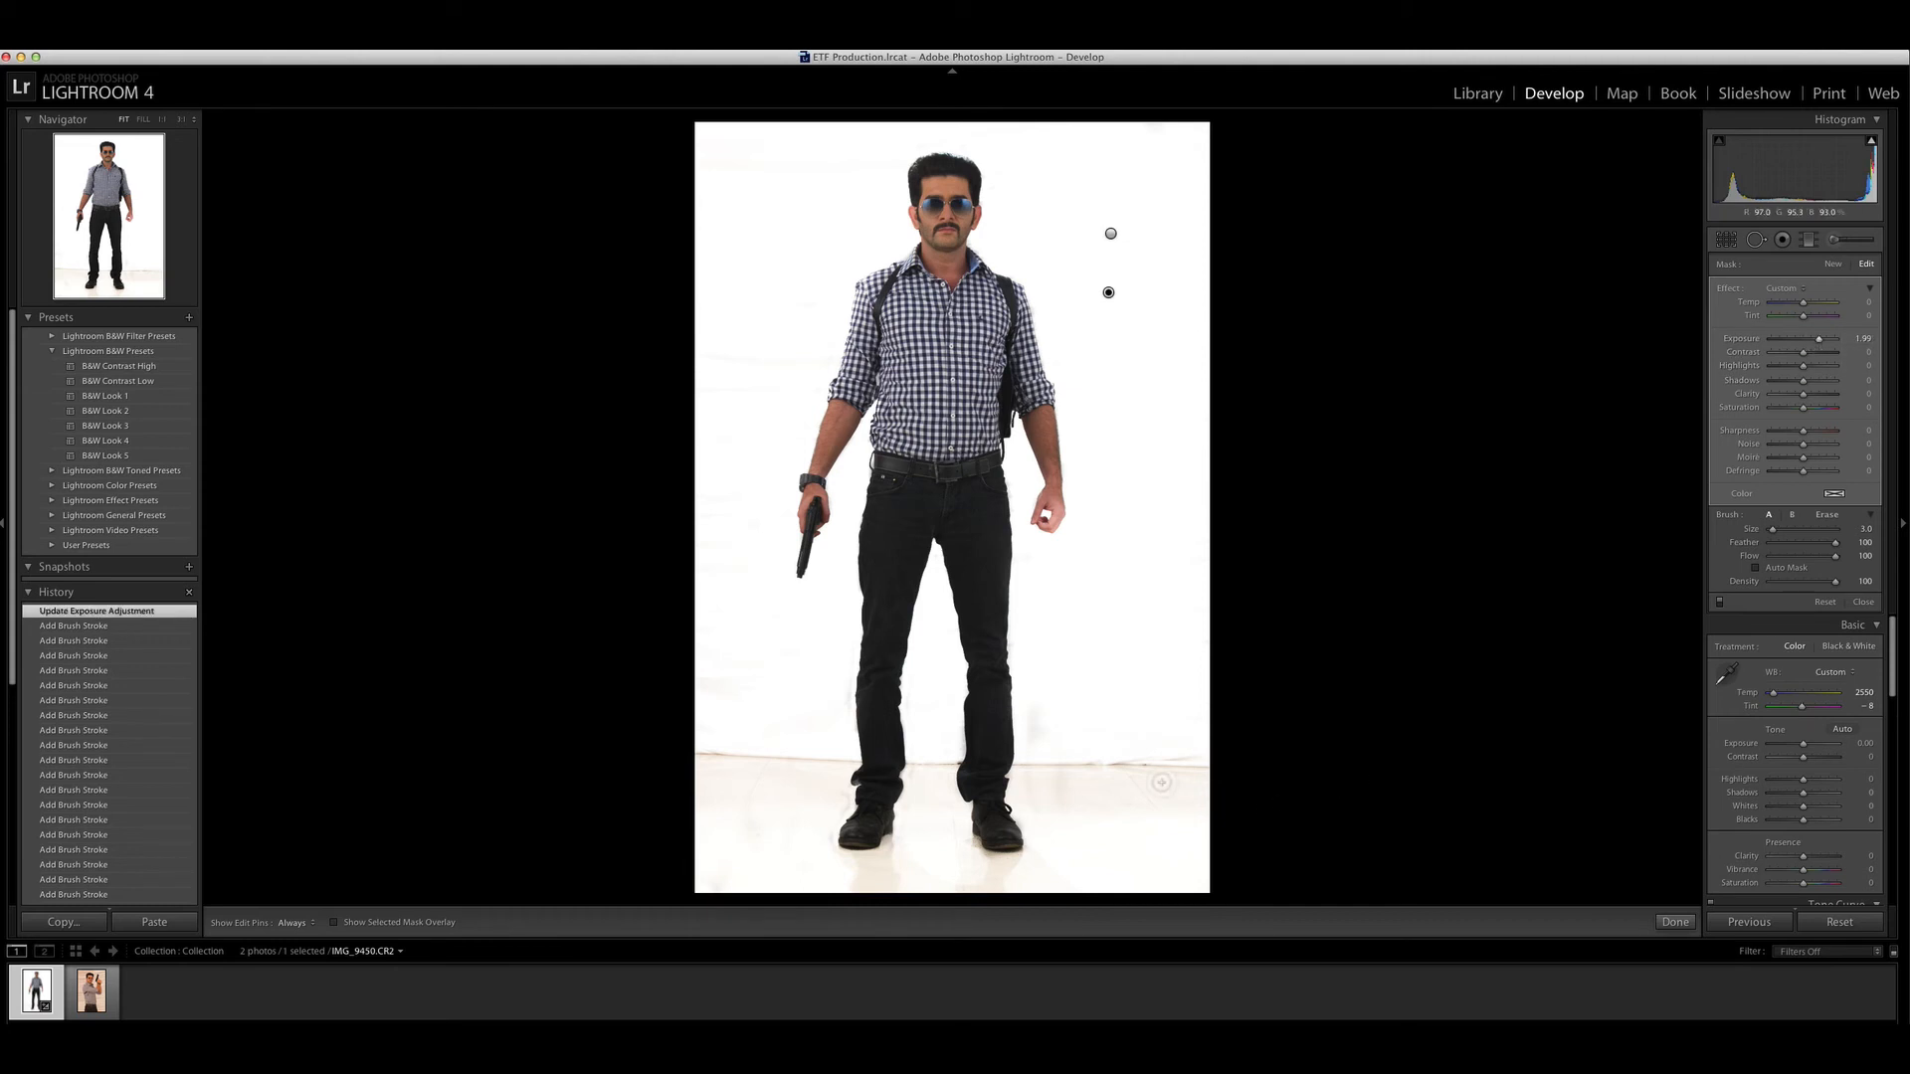
{"action": "scroll", "coordinate": [1161, 782], "scroll_direction": "up", "scroll_amount": 8}
{"action": "mouse_move", "coordinate": [1161, 782]}
{"action": "left_mouse_down"}
{"action": "mouse_move", "coordinate": [1092, 783]}
{"action": "mouse_move", "coordinate": [1185, 768]}
{"action": "mouse_move", "coordinate": [1104, 889]}
{"action": "mouse_move", "coordinate": [789, 760]}
{"action": "mouse_move", "coordinate": [700, 390]}
{"action": "mouse_move", "coordinate": [831, 213]}
{"action": "mouse_move", "coordinate": [691, 285]}
{"action": "mouse_move", "coordinate": [823, 792]}
{"action": "left_mouse_up"}
Whiten the remaining floor tint around the shoes and lower legs with a size 3 brush.
{"action": "scroll", "coordinate": [1098, 889], "scroll_direction": "down", "scroll_amount": 5}
{"action": "scroll", "coordinate": [822, 793], "scroll_direction": "down", "scroll_amount": 3}
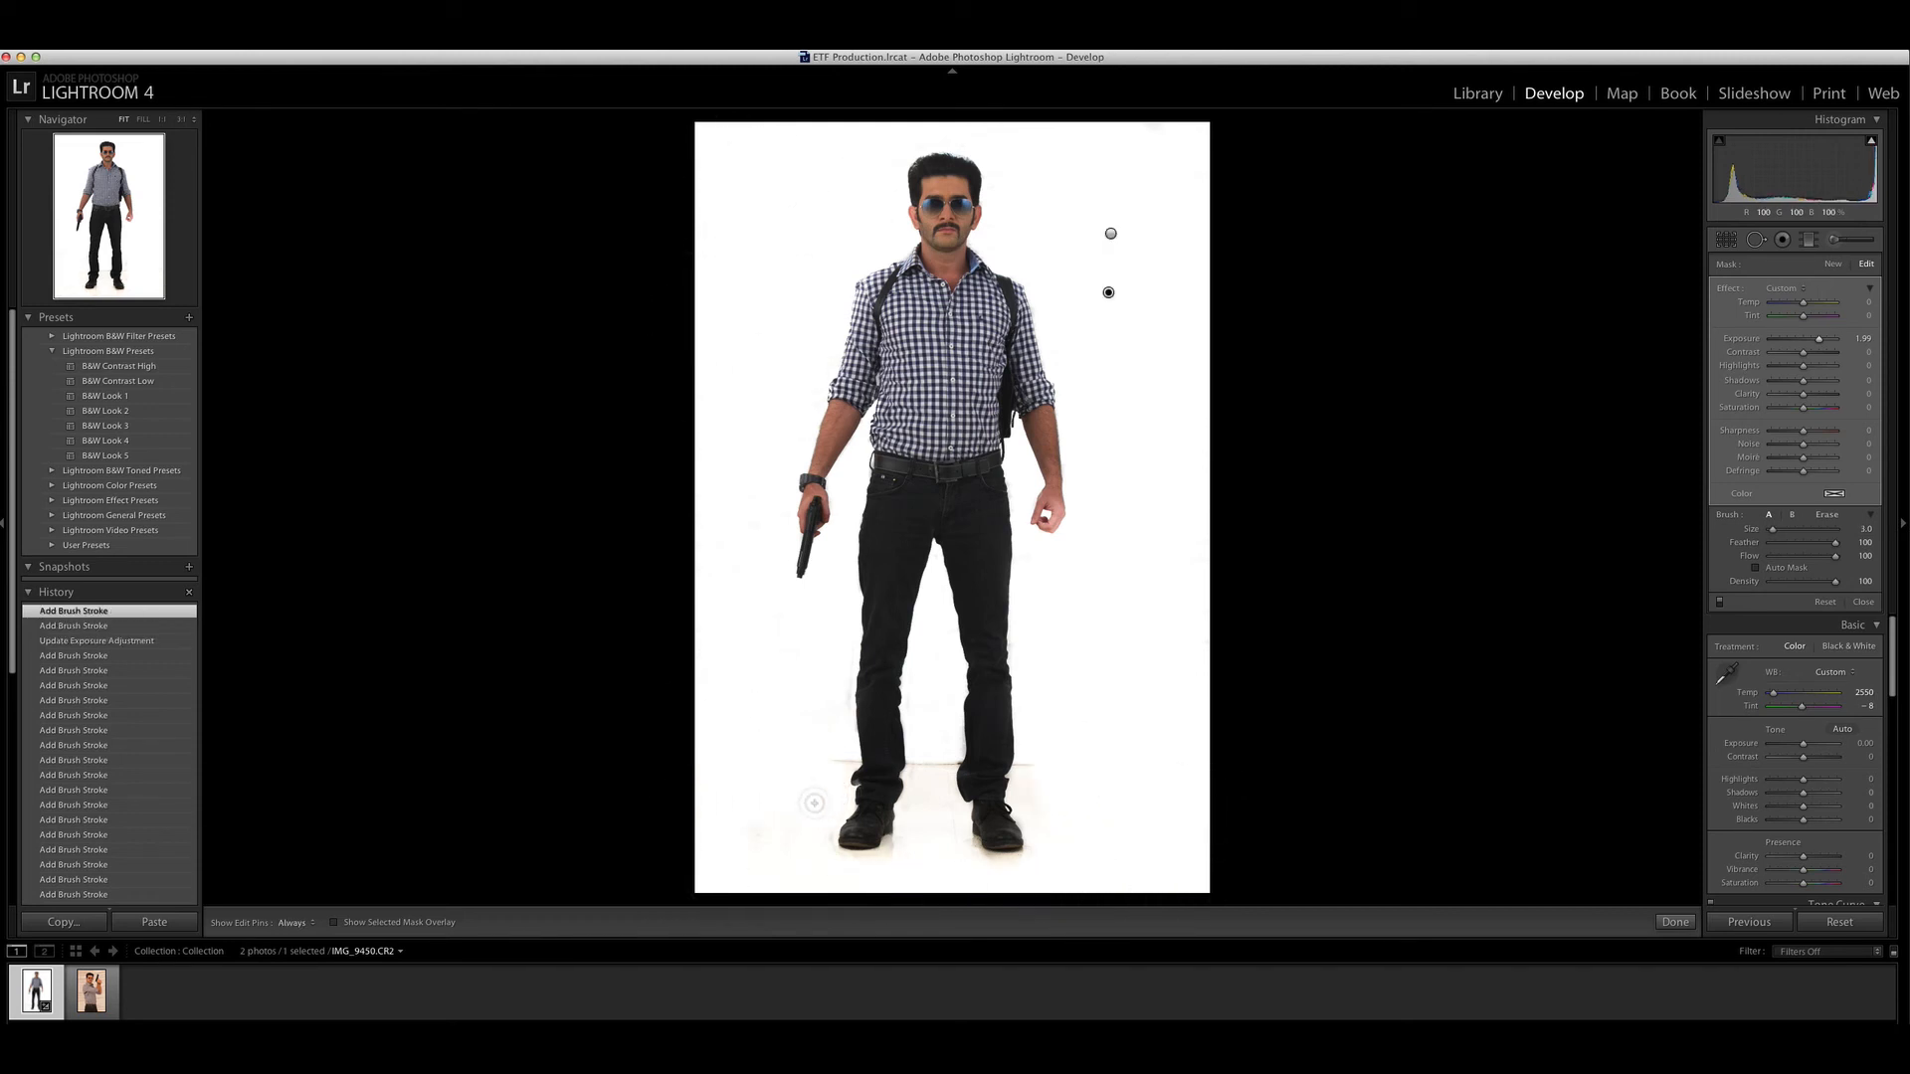
{"action": "mouse_move", "coordinate": [933, 820]}
{"action": "left_mouse_down"}
{"action": "mouse_move", "coordinate": [923, 758]}
{"action": "mouse_move", "coordinate": [927, 776]}
{"action": "mouse_move", "coordinate": [1017, 778]}
{"action": "mouse_move", "coordinate": [1025, 862]}
{"action": "mouse_move", "coordinate": [975, 857]}
{"action": "mouse_move", "coordinate": [955, 761]}
{"action": "mouse_move", "coordinate": [859, 762]}
{"action": "mouse_move", "coordinate": [845, 528]}
{"action": "mouse_move", "coordinate": [818, 621]}
{"action": "left_mouse_up"}
Clean the edges around the shoes and trouser hems with a small Auto Mask brush, and close the Adjustment Brush.
{"action": "left_click", "coordinate": [1756, 568]}
{"action": "key", "text": "alt"}
{"action": "key", "text": "h"}
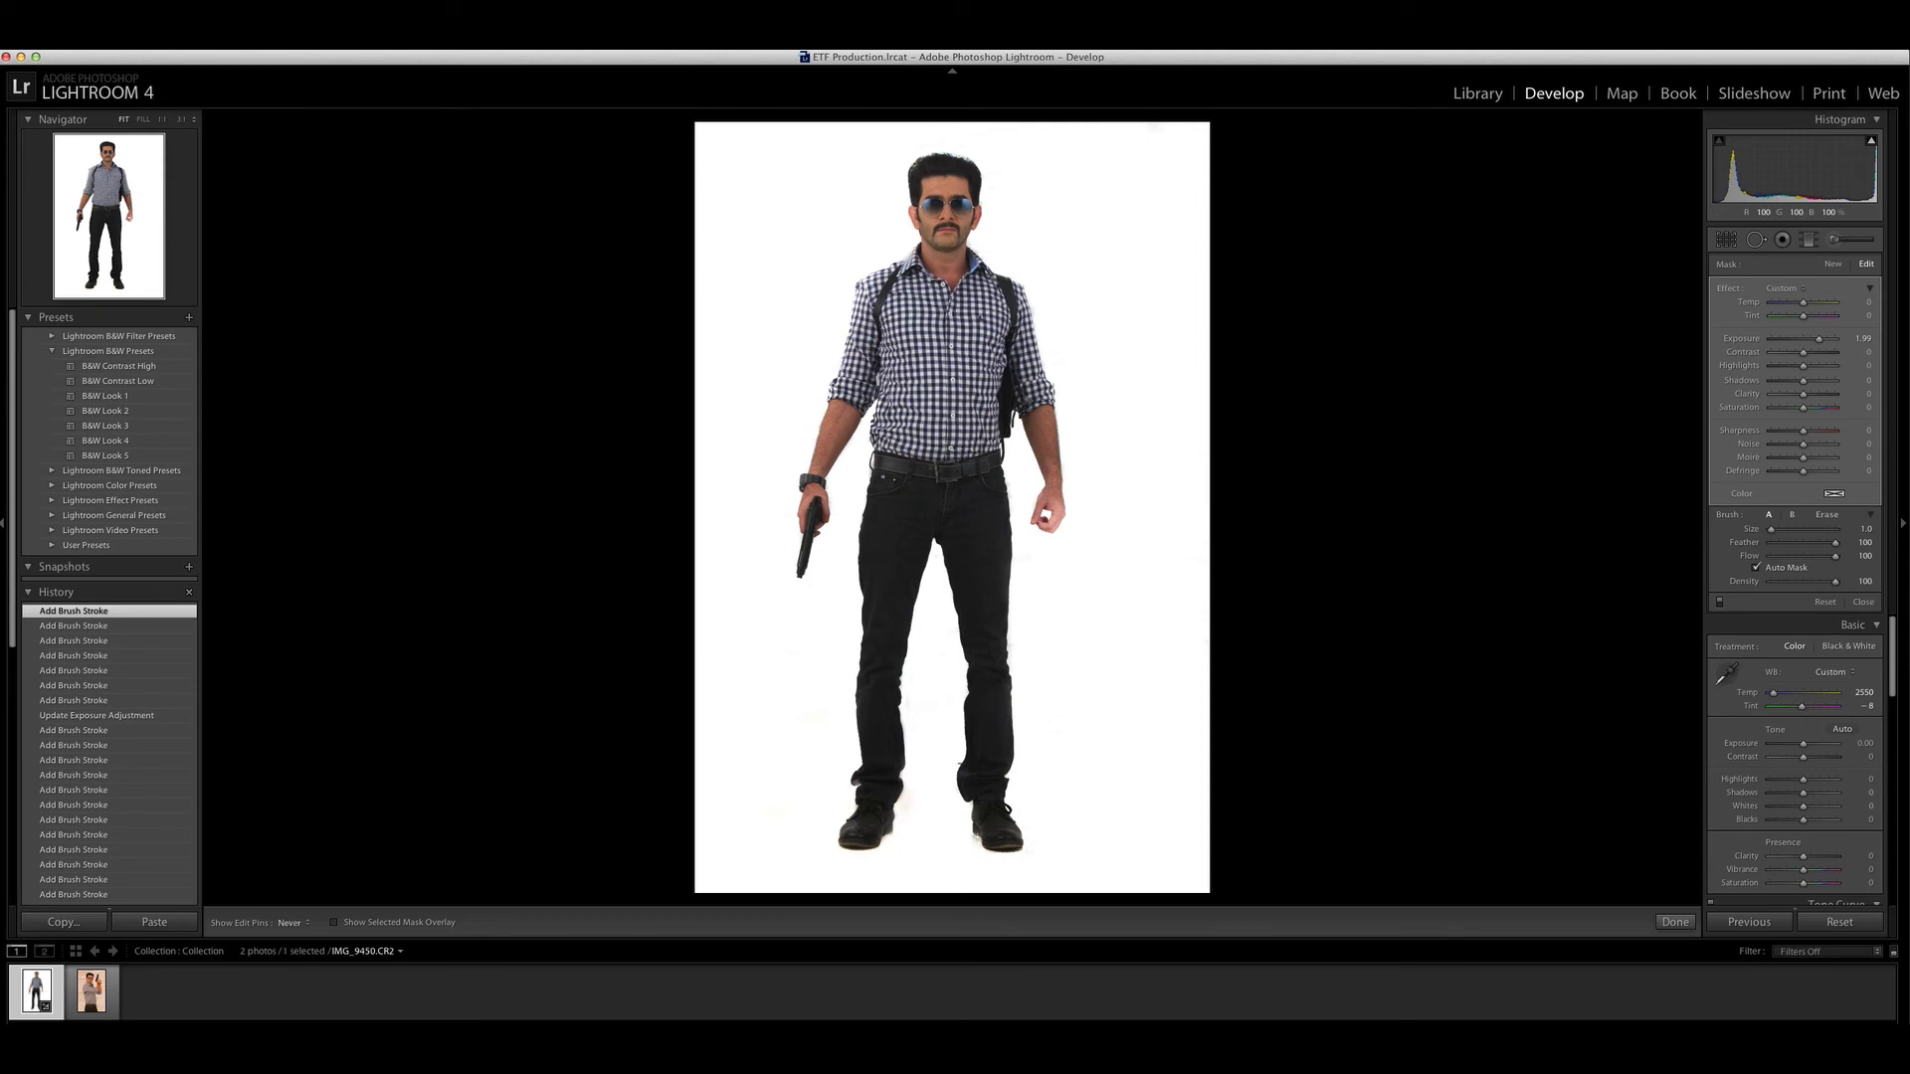
{"action": "left_click_drag", "start_coordinate": [910, 790], "coordinate": [910, 776]}
{"action": "key", "text": "h"}
{"action": "left_click", "coordinate": [898, 840]}
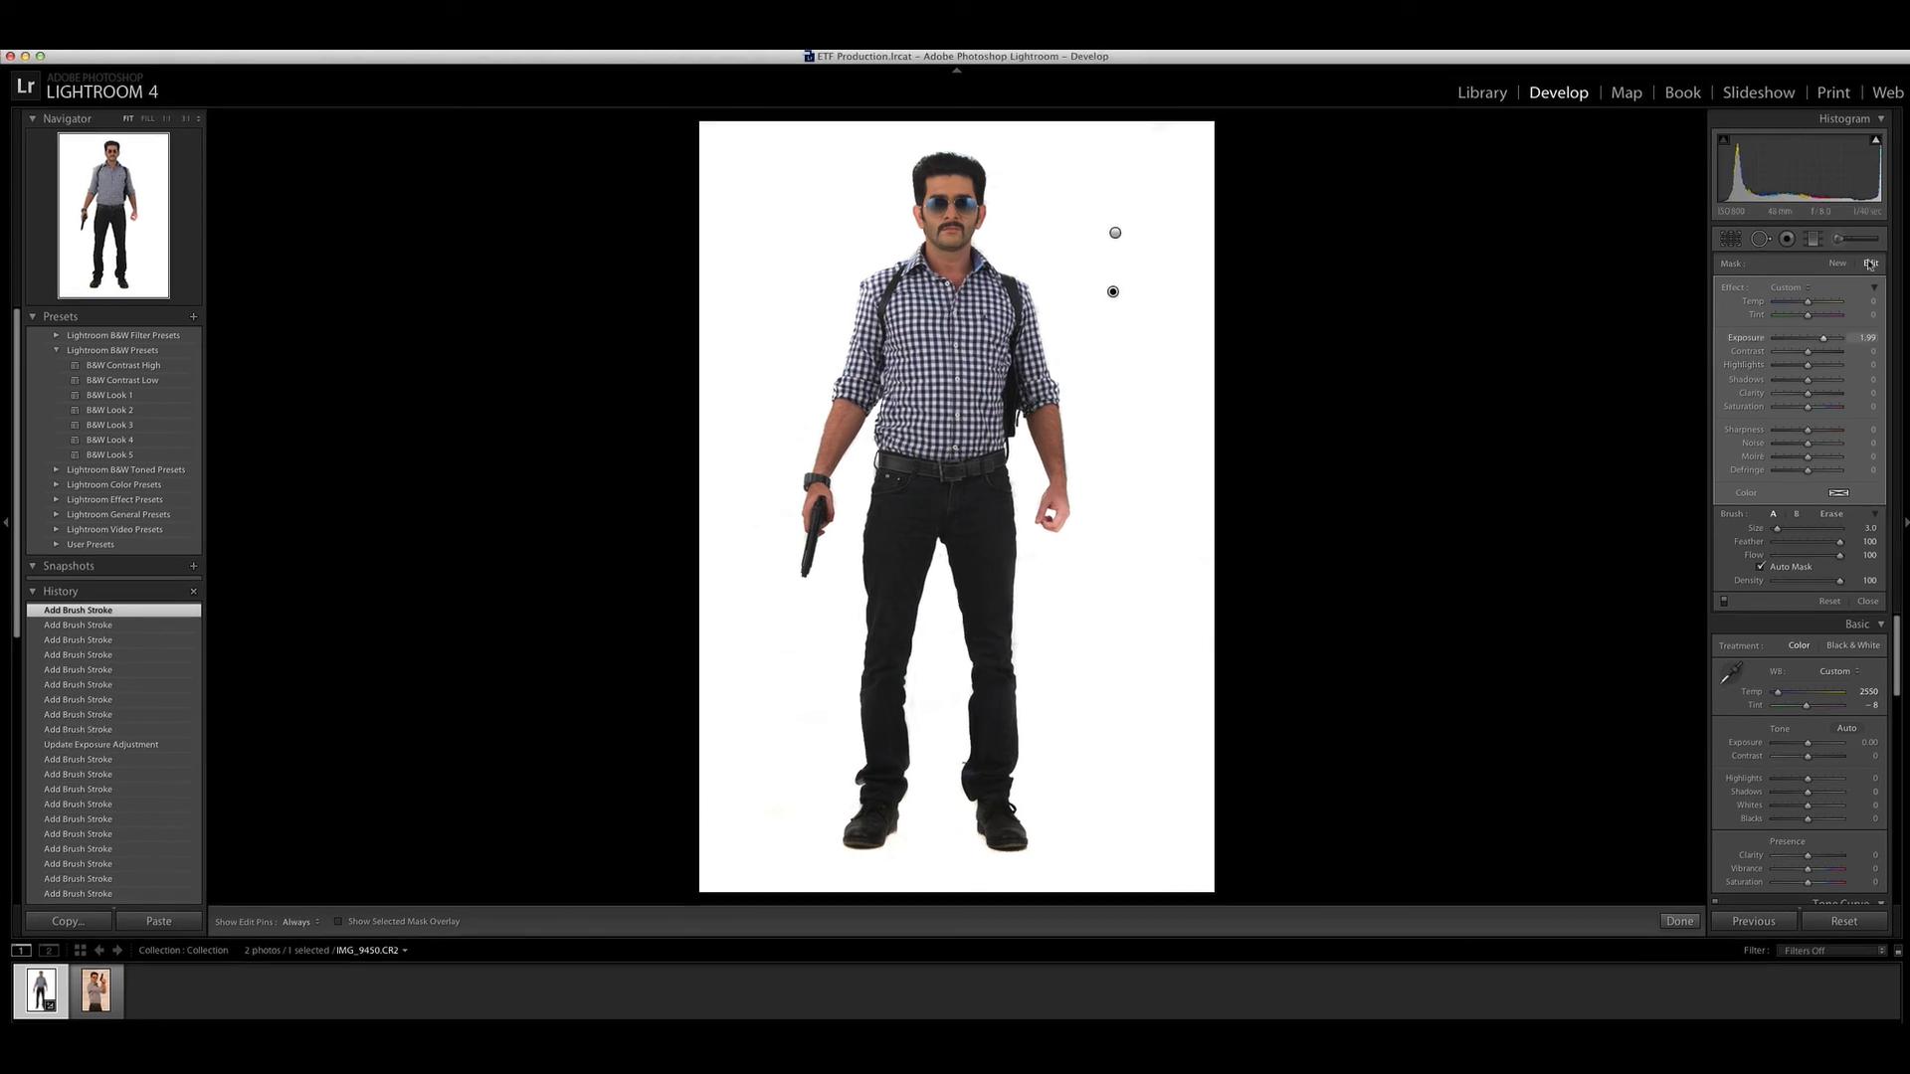
{"action": "left_click", "coordinate": [1837, 241]}
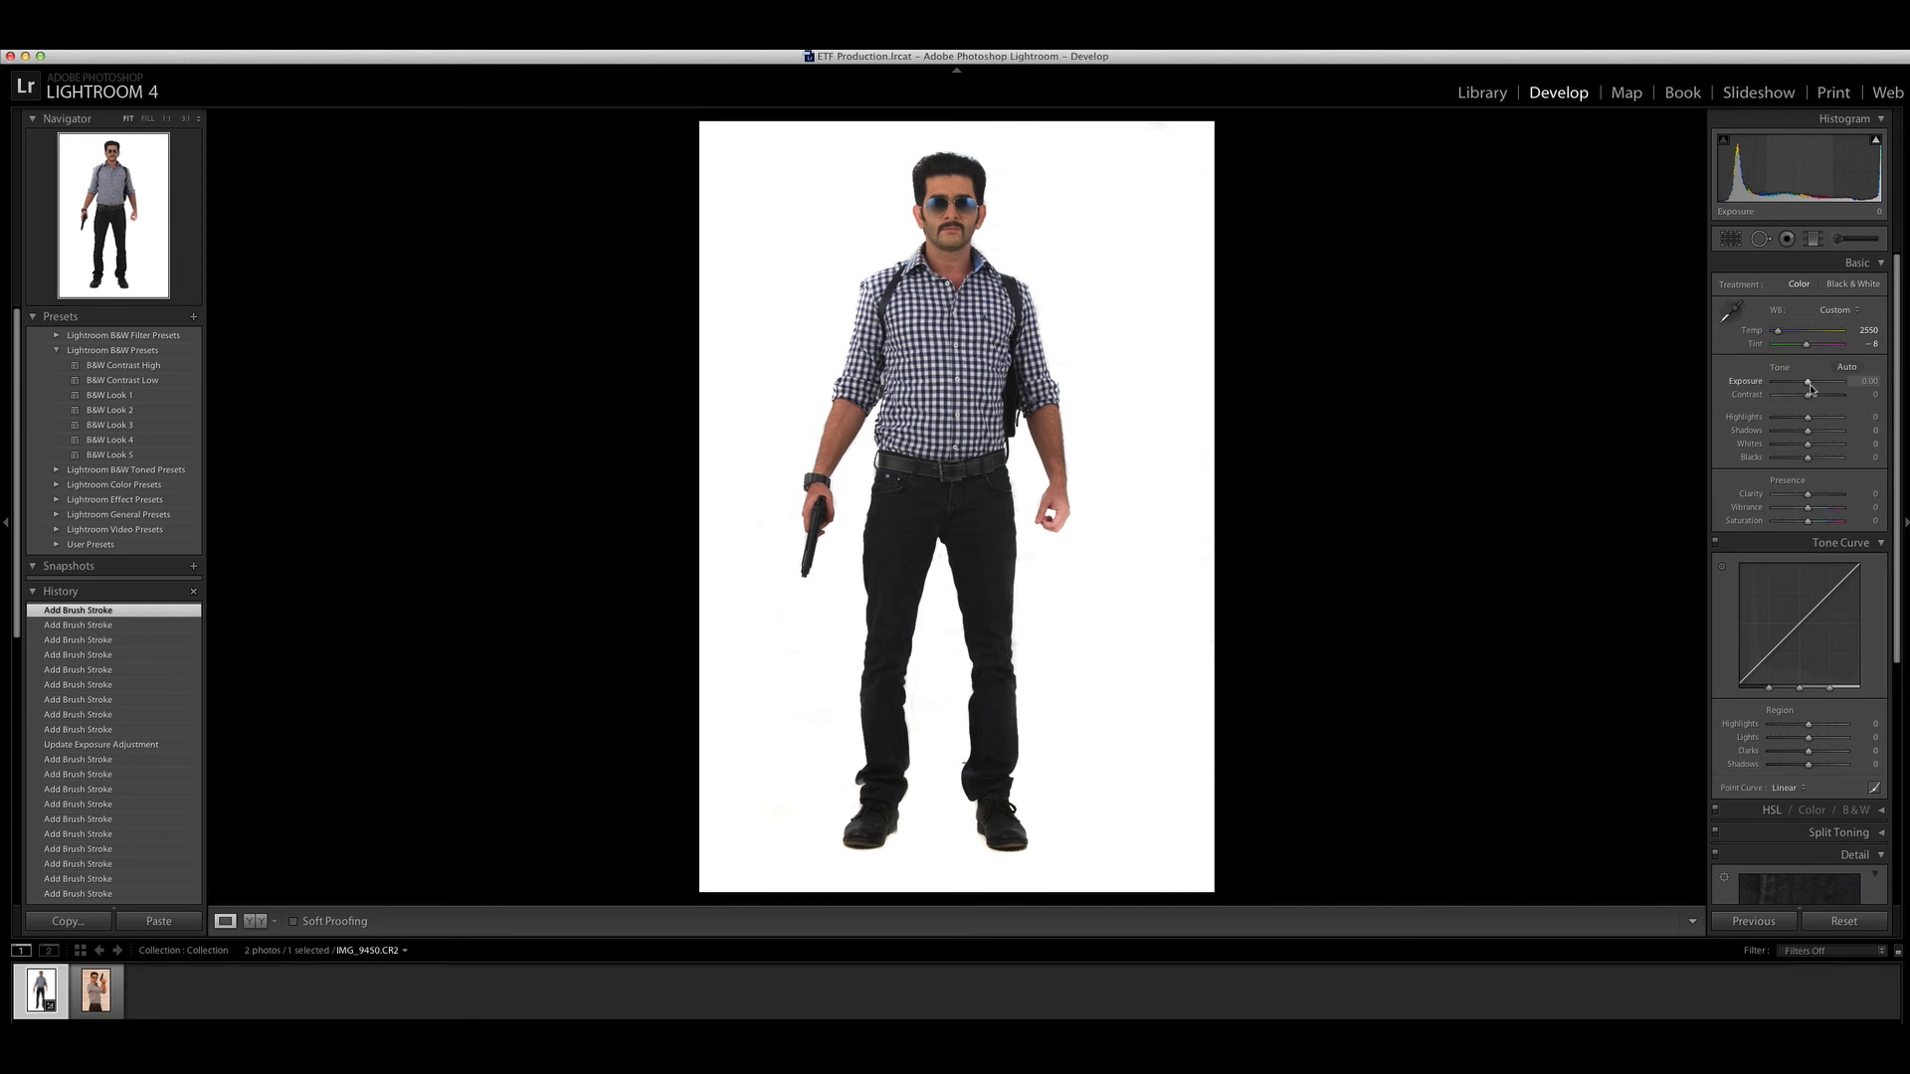
Adjust the photo's overall tone with exposure +0.45, contrast +25 and blacks -17.
{"action": "left_click_drag", "start_coordinate": [1809, 388], "coordinate": [1812, 389]}
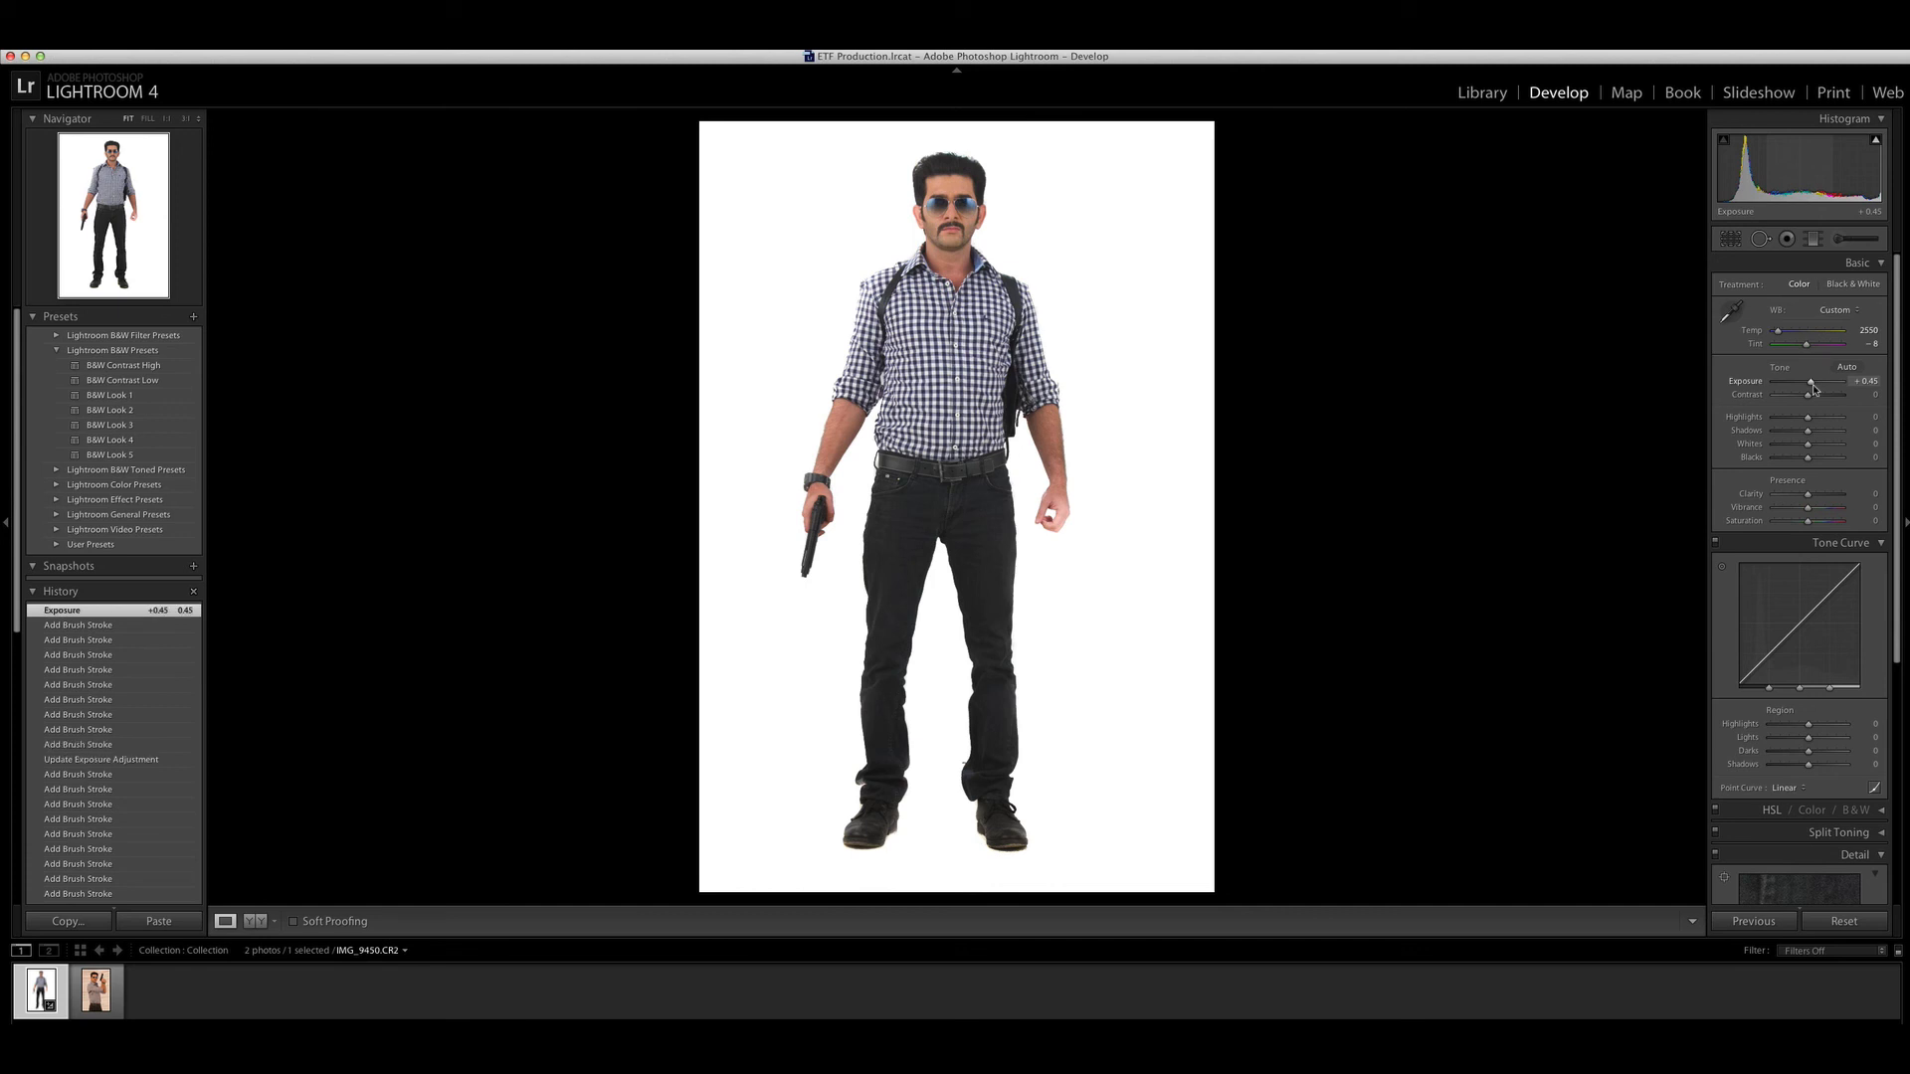
{"action": "left_click_drag", "start_coordinate": [1812, 389], "coordinate": [1812, 389]}
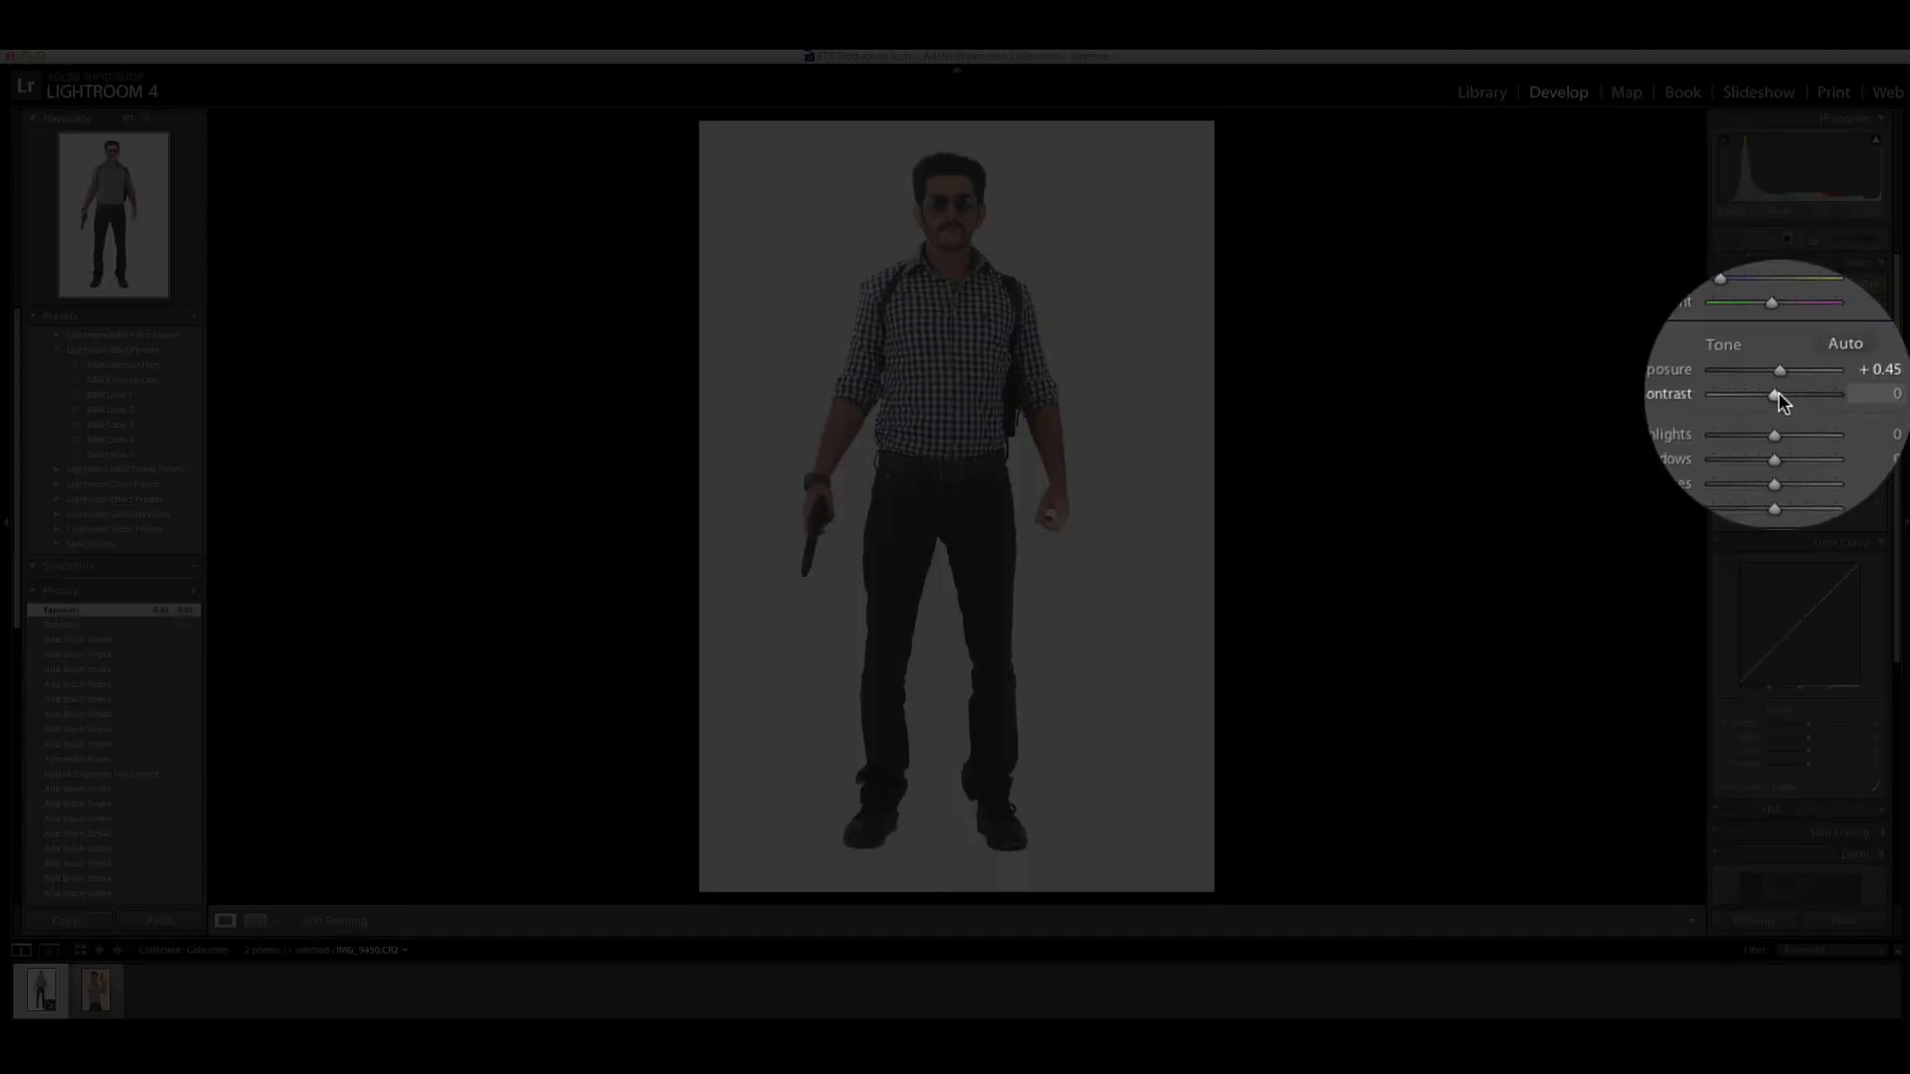
{"action": "left_click_drag", "start_coordinate": [1808, 395], "coordinate": [1767, 393]}
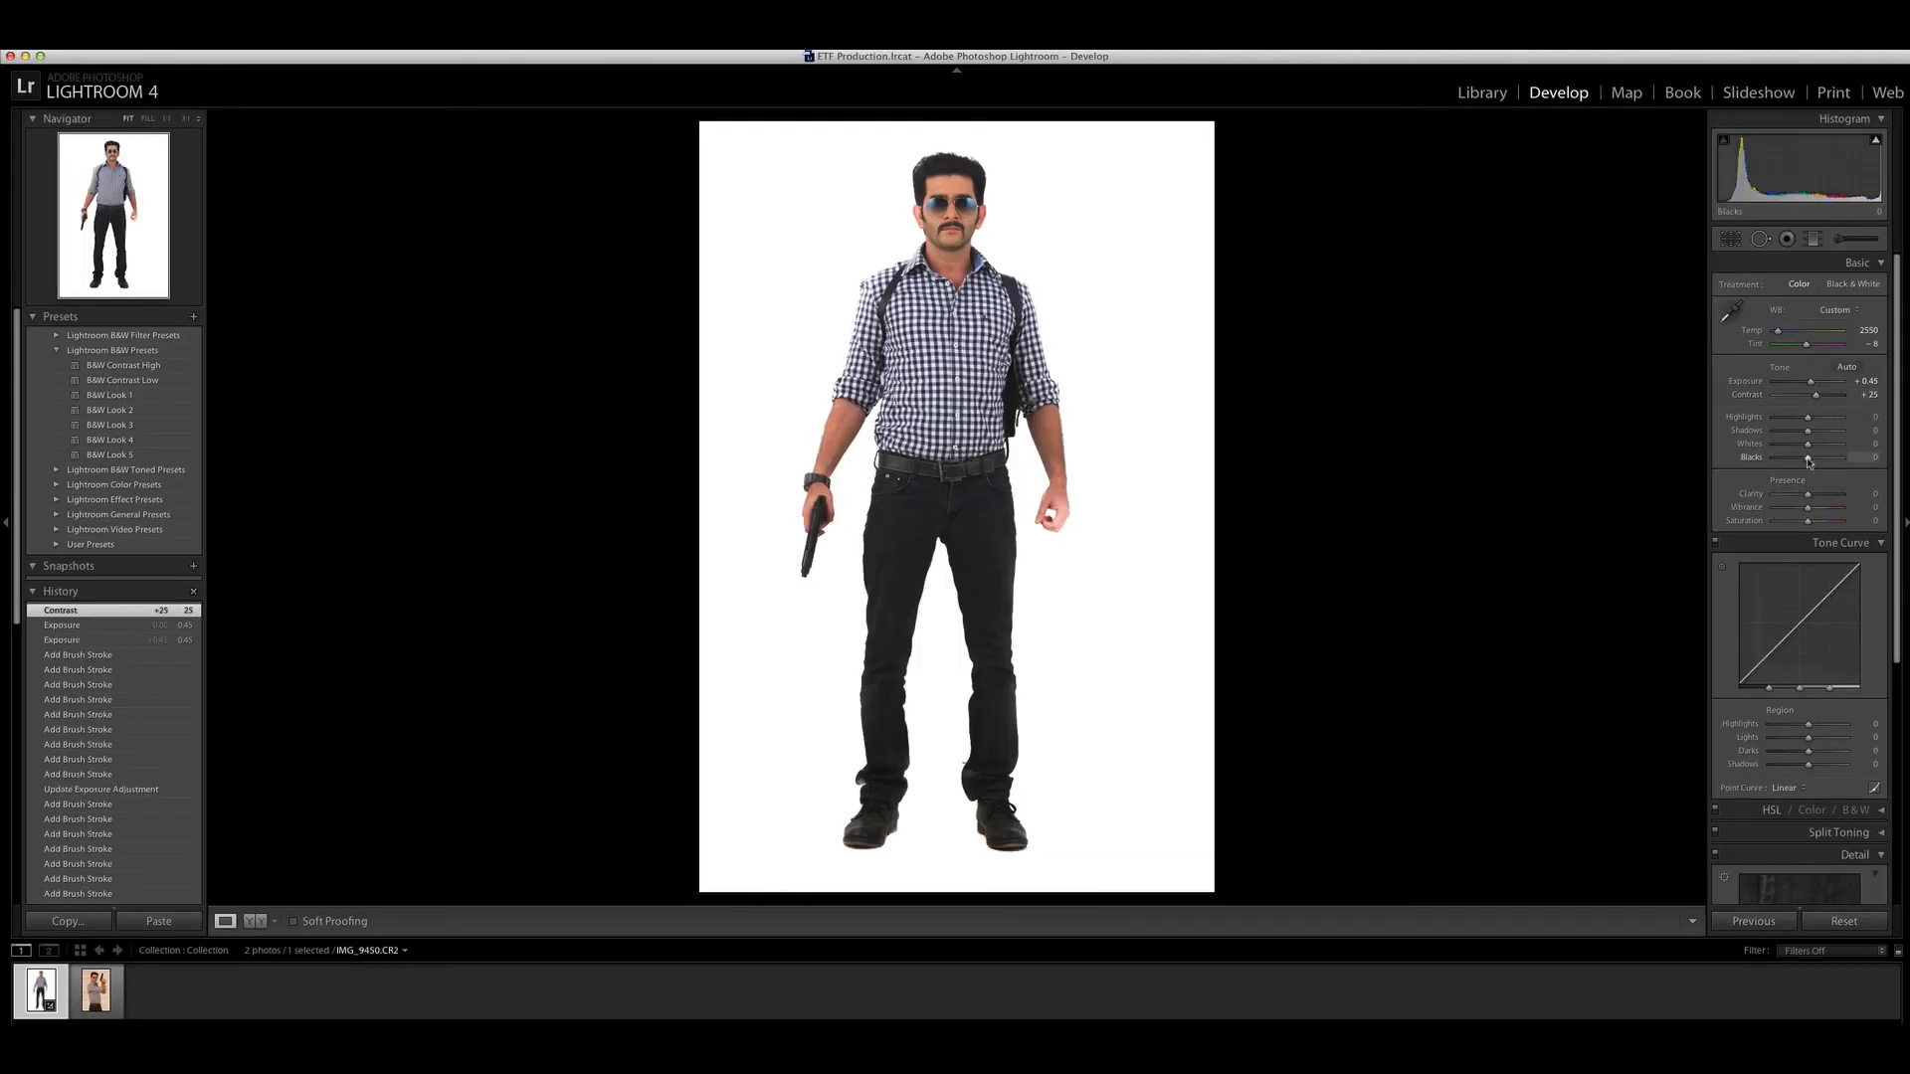
{"action": "left_click_drag", "start_coordinate": [1808, 460], "coordinate": [1801, 458]}
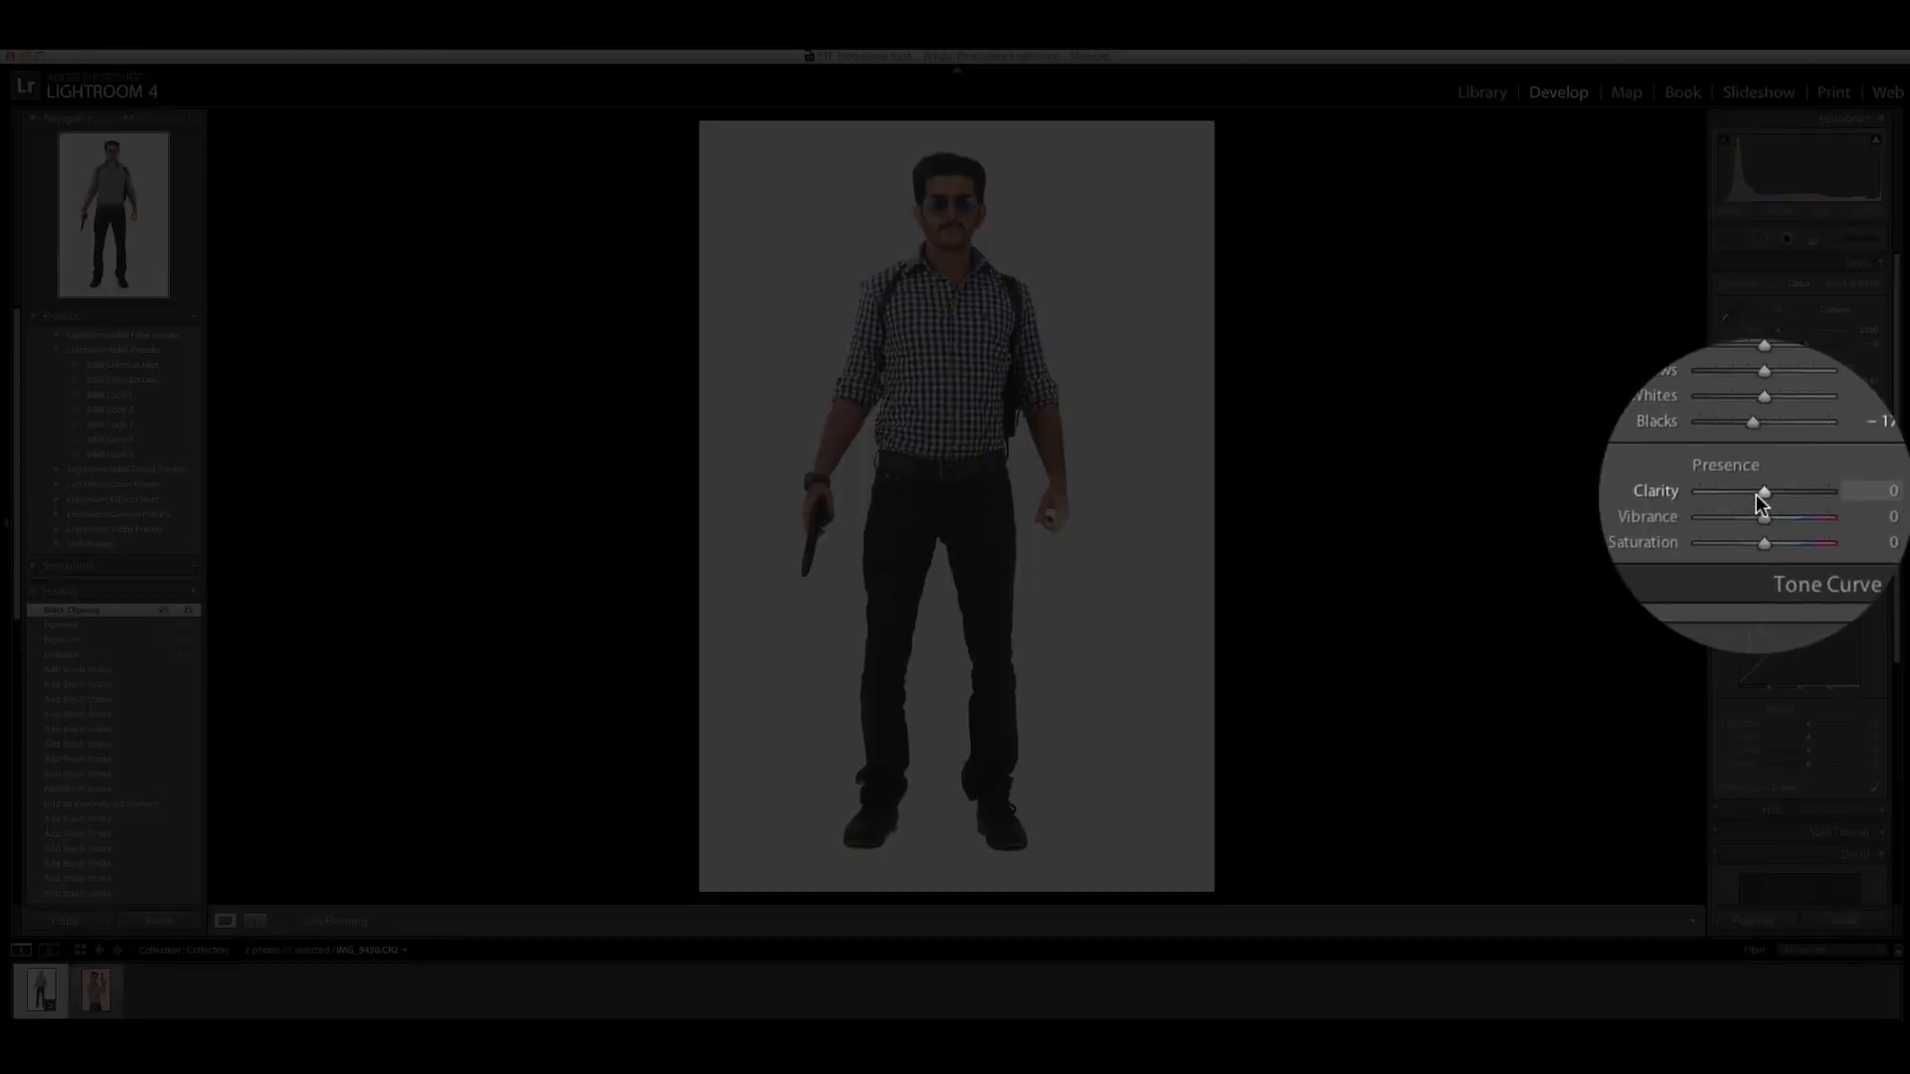
Boost the photo's presence with clarity +13, vibrance +14 and saturation +3.
{"action": "left_click_drag", "start_coordinate": [1807, 494], "coordinate": [1811, 494]}
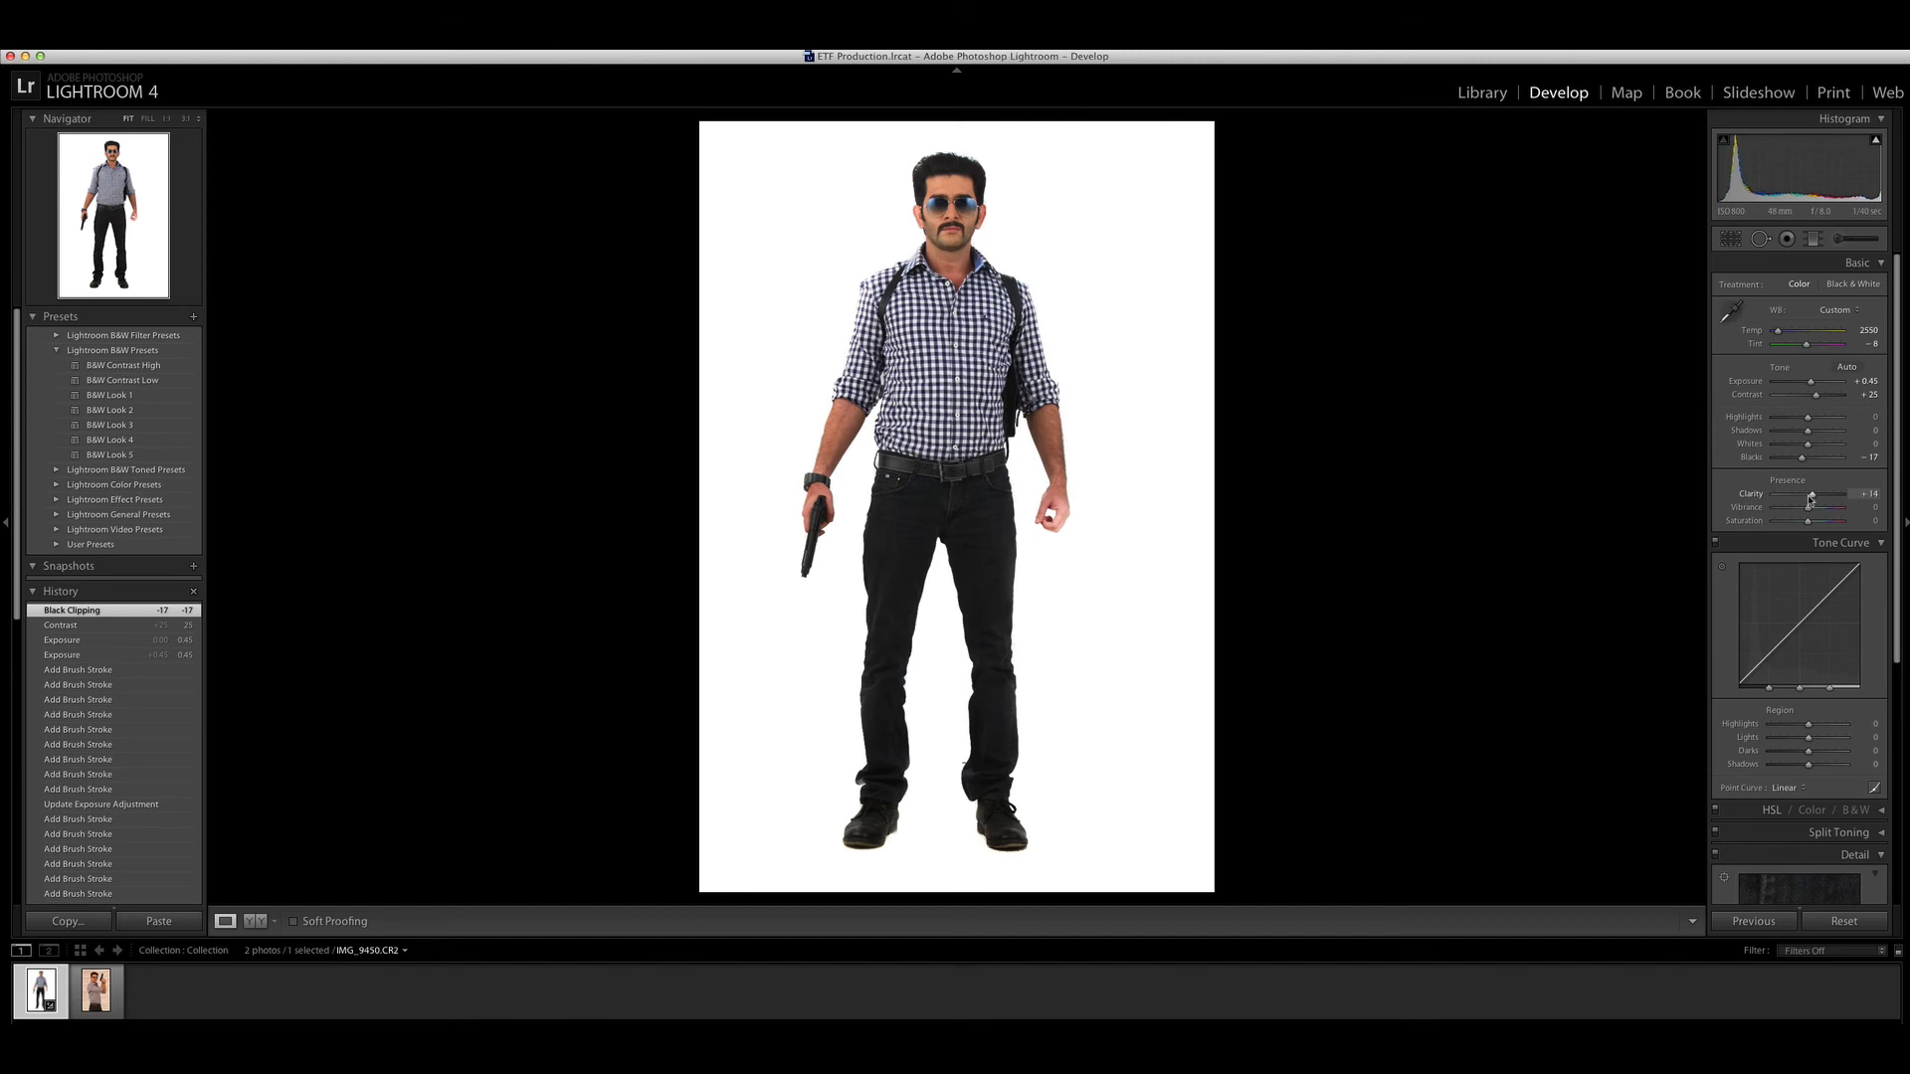
{"action": "left_click_drag", "start_coordinate": [1809, 500], "coordinate": [1812, 512]}
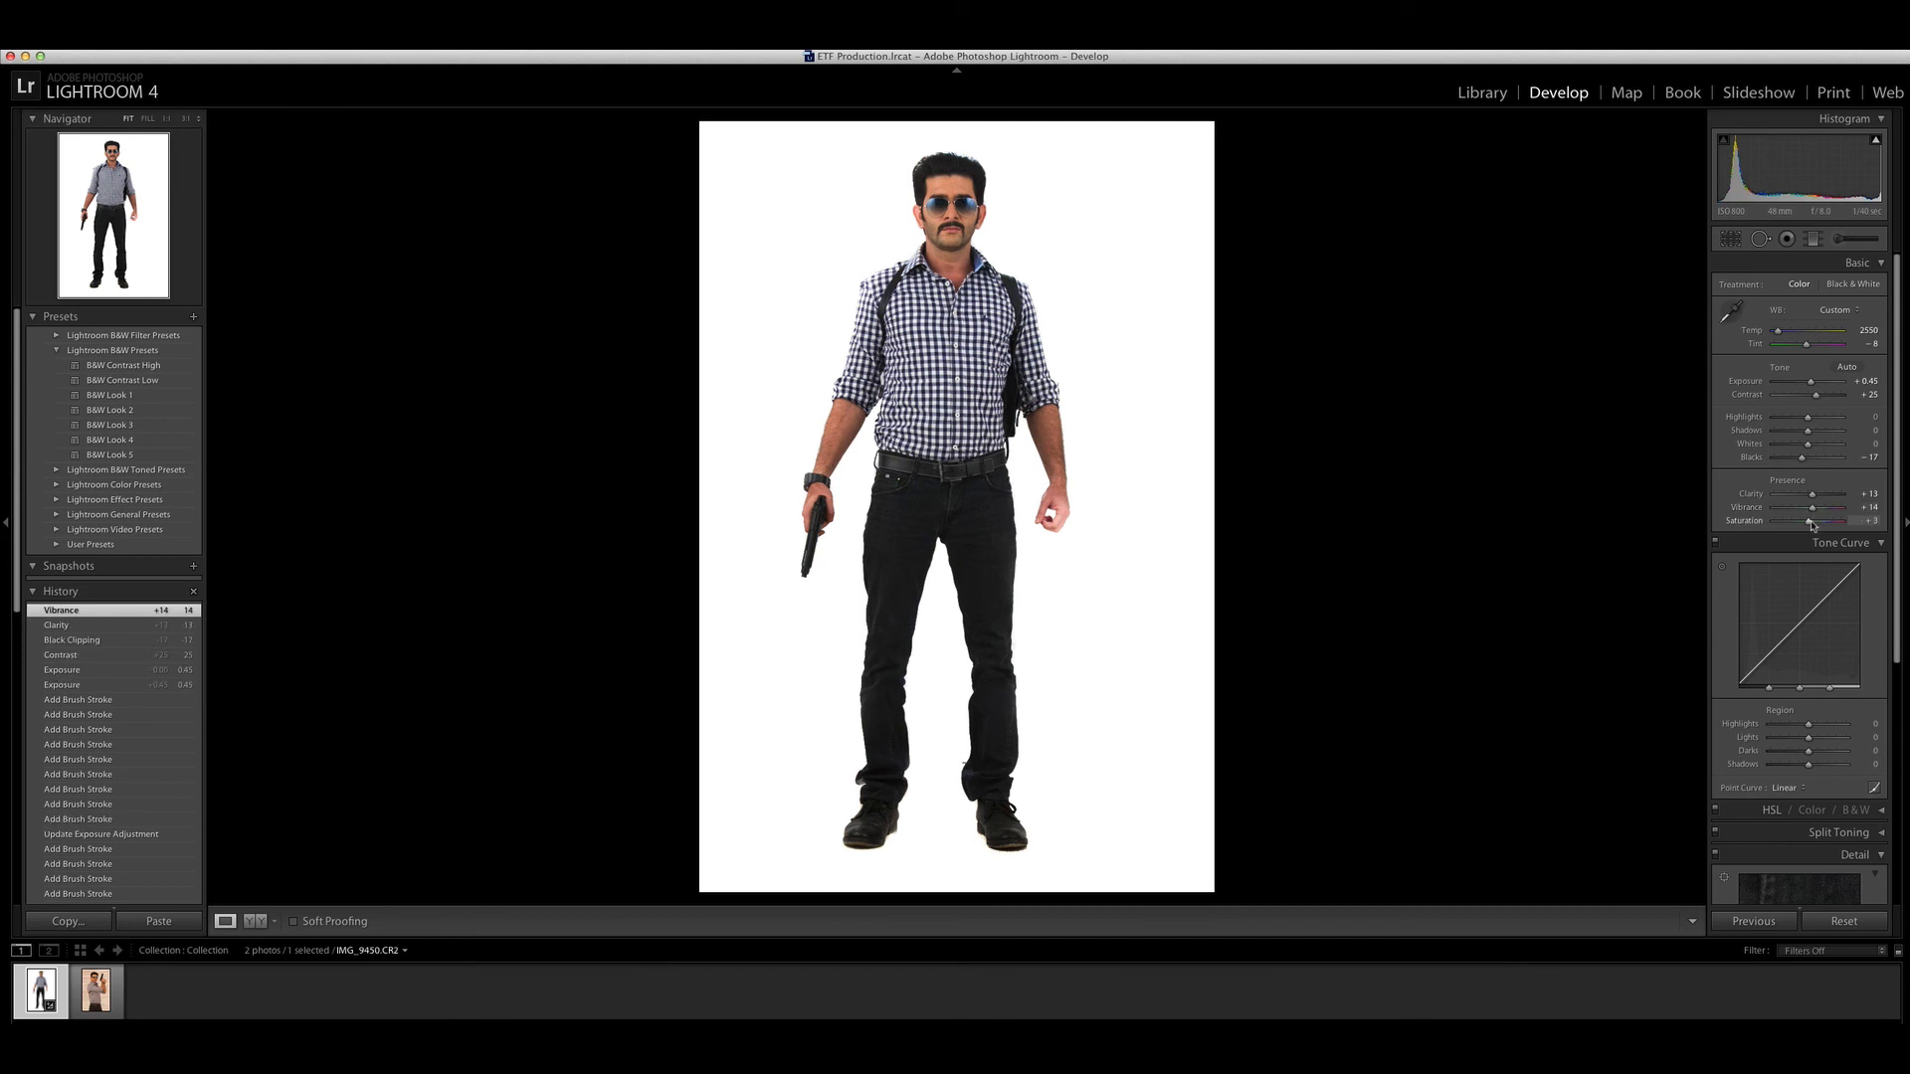
{"action": "left_click_drag", "start_coordinate": [1811, 525], "coordinate": [1811, 525]}
Sharpen the photo with radius 0.5 and amount 50, and show the before and after versions side by side.
{"action": "scroll", "coordinate": [1791, 633], "scroll_direction": "down", "scroll_amount": 5}
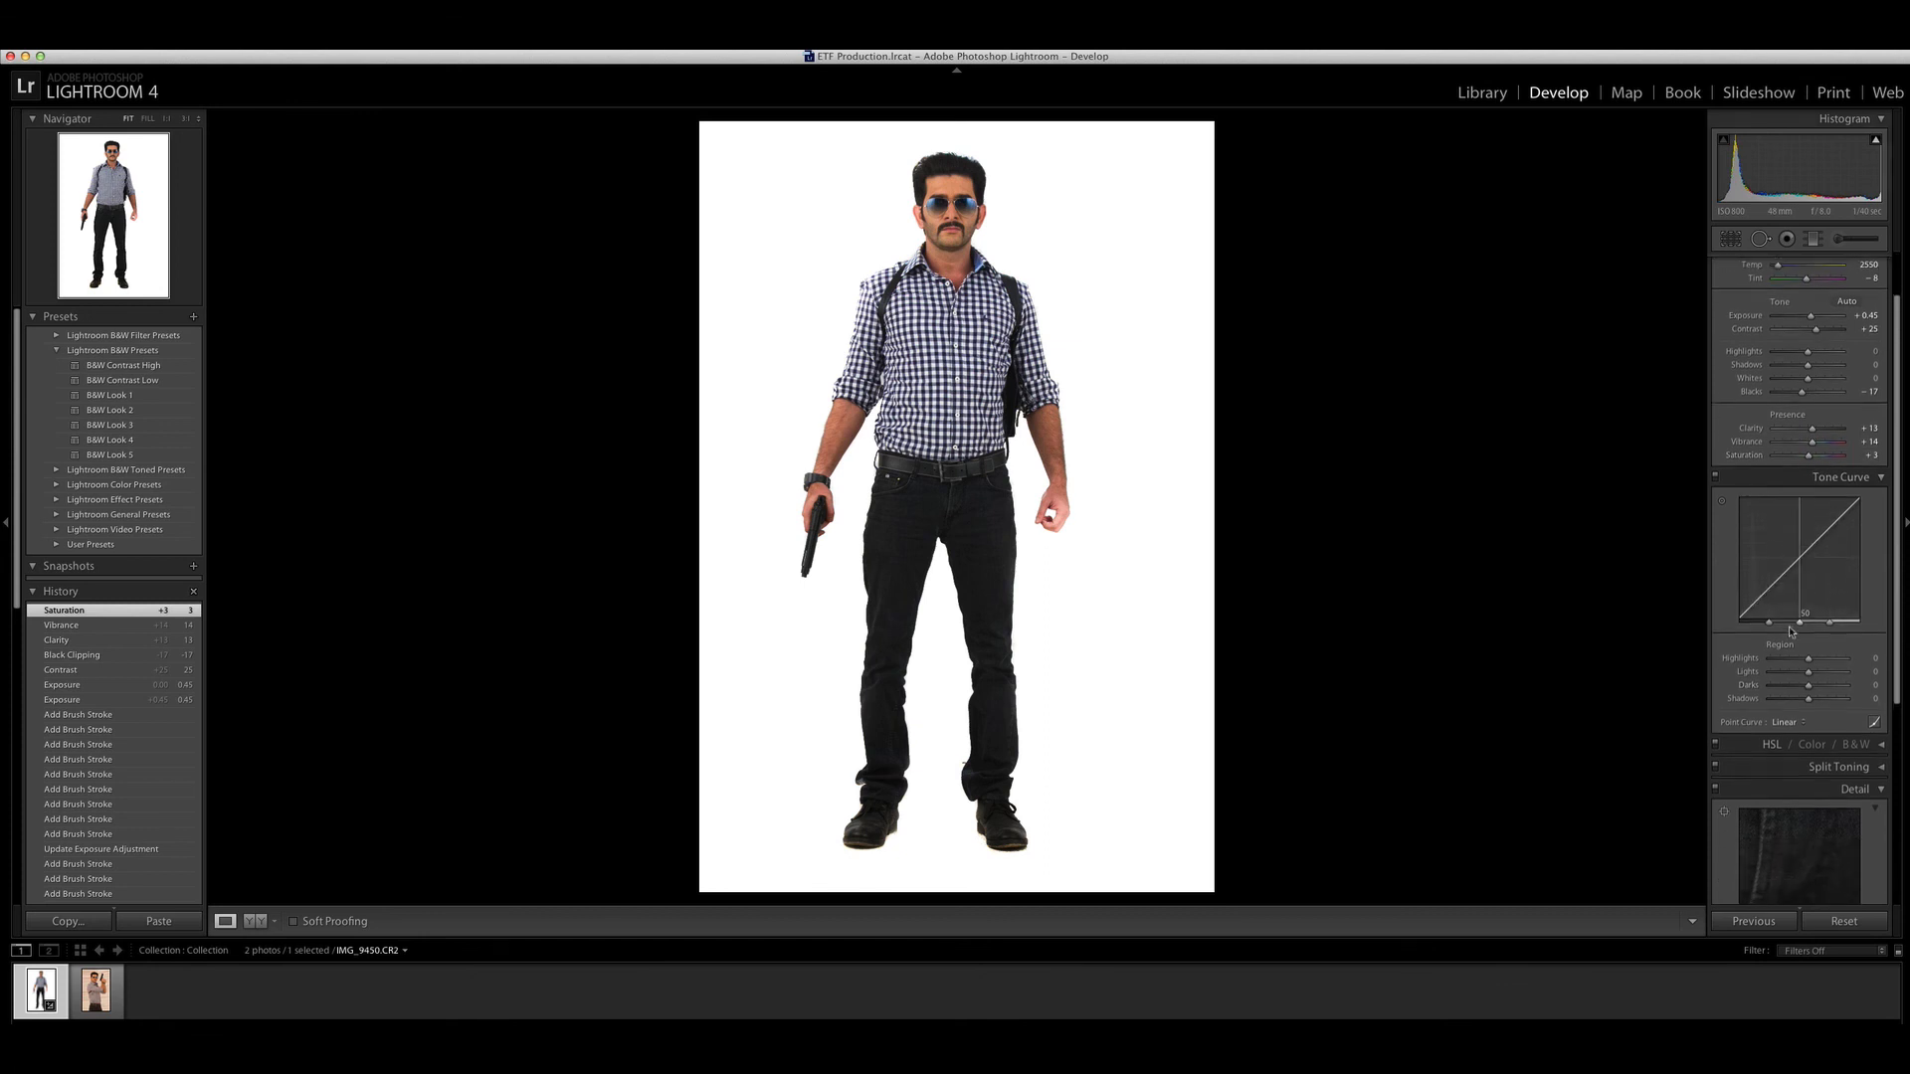
{"action": "scroll", "coordinate": [1791, 633], "scroll_direction": "down", "scroll_amount": 5}
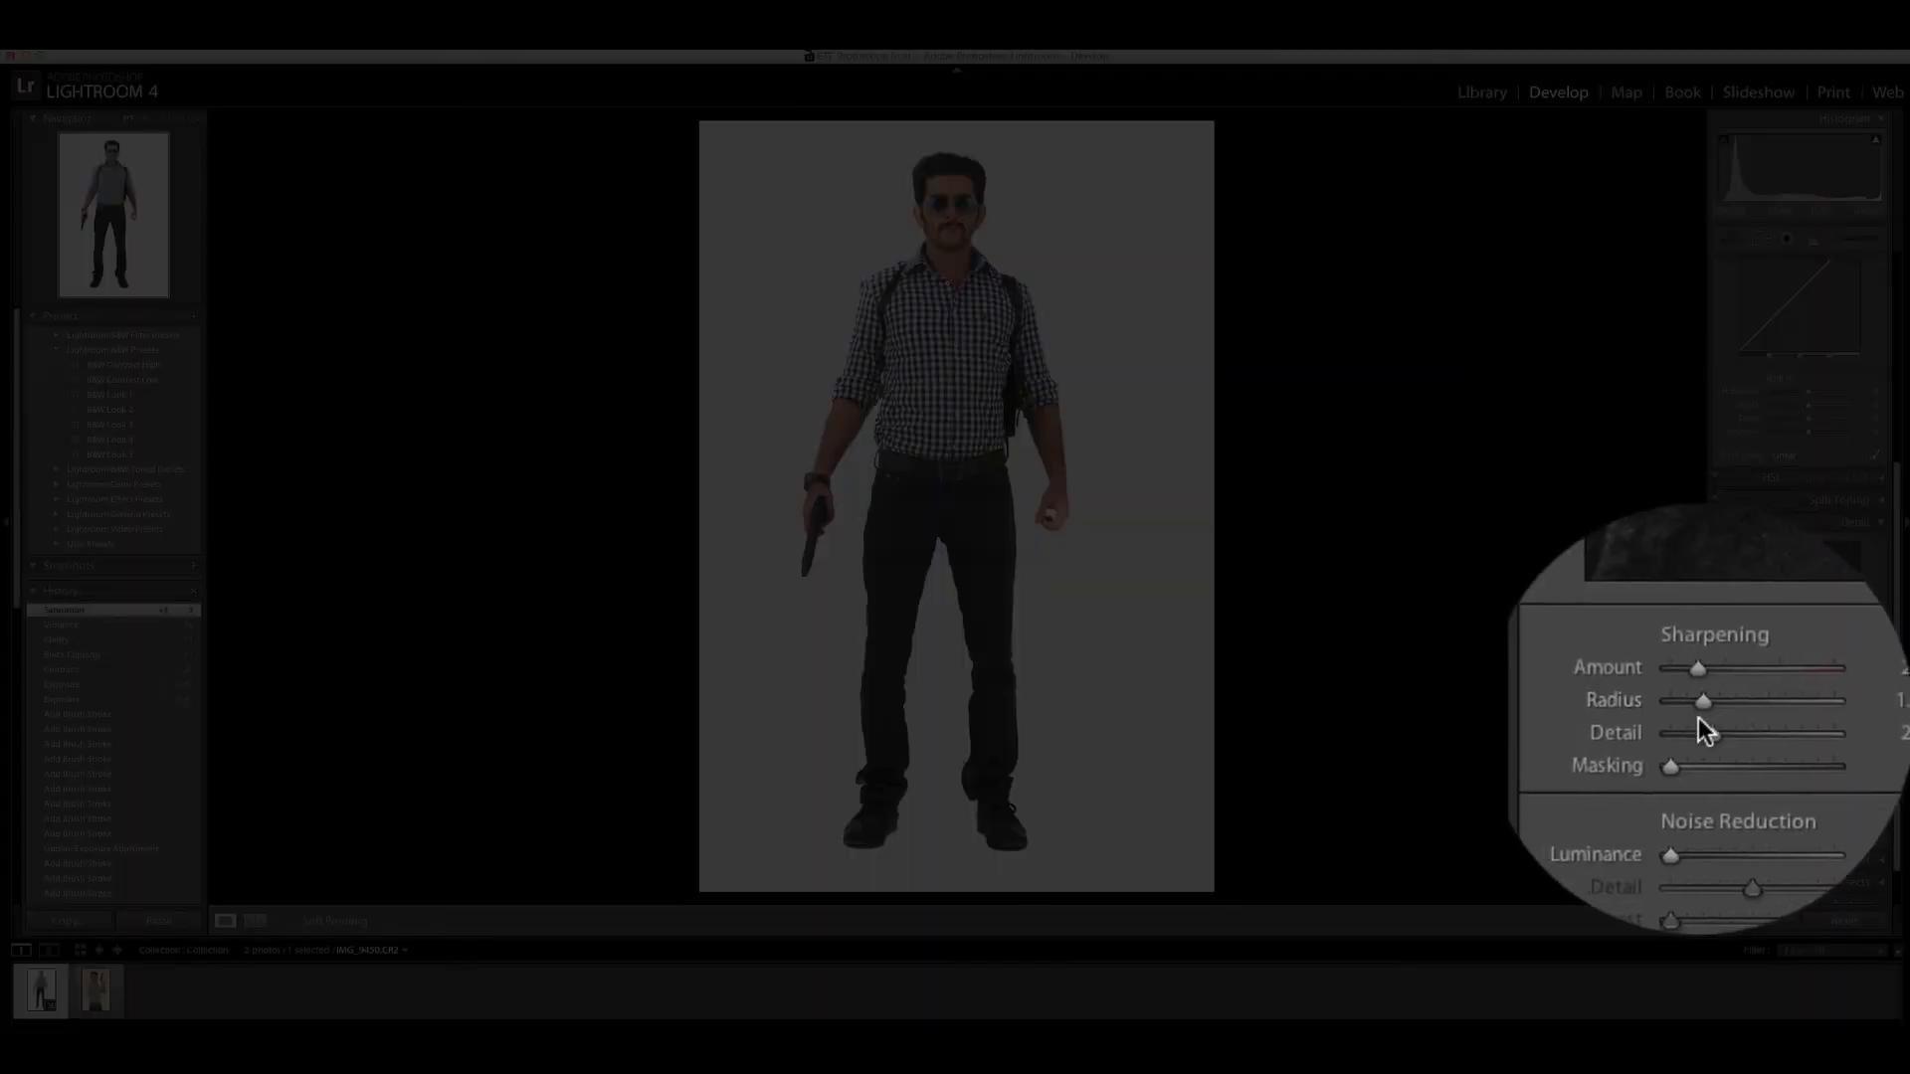
{"action": "left_click_drag", "start_coordinate": [1699, 713], "coordinate": [1635, 713]}
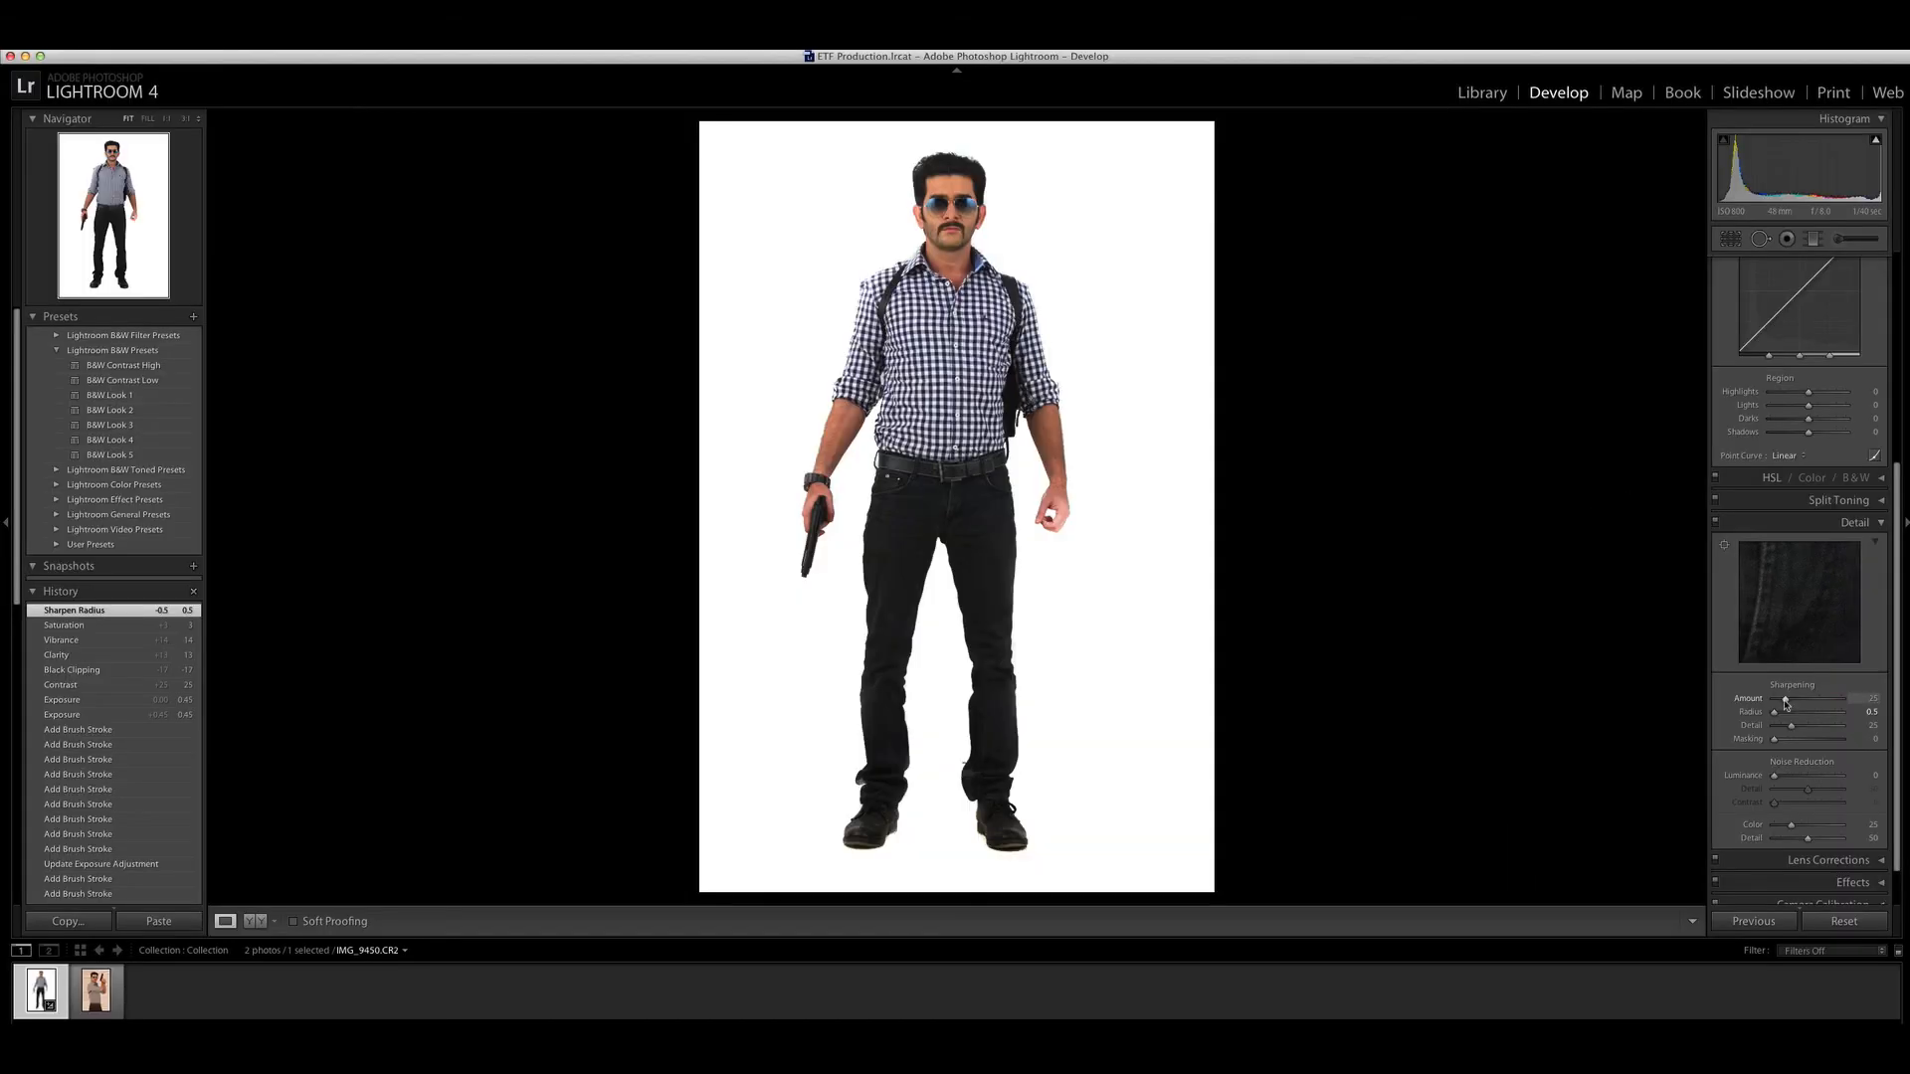
{"action": "left_click_drag", "start_coordinate": [1785, 700], "coordinate": [1799, 705]}
{"action": "mouse_move", "coordinate": [1799, 704]}
{"action": "left_mouse_down"}
{"action": "mouse_move", "coordinate": [1816, 703]}
{"action": "mouse_move", "coordinate": [1795, 703]}
{"action": "left_mouse_up"}
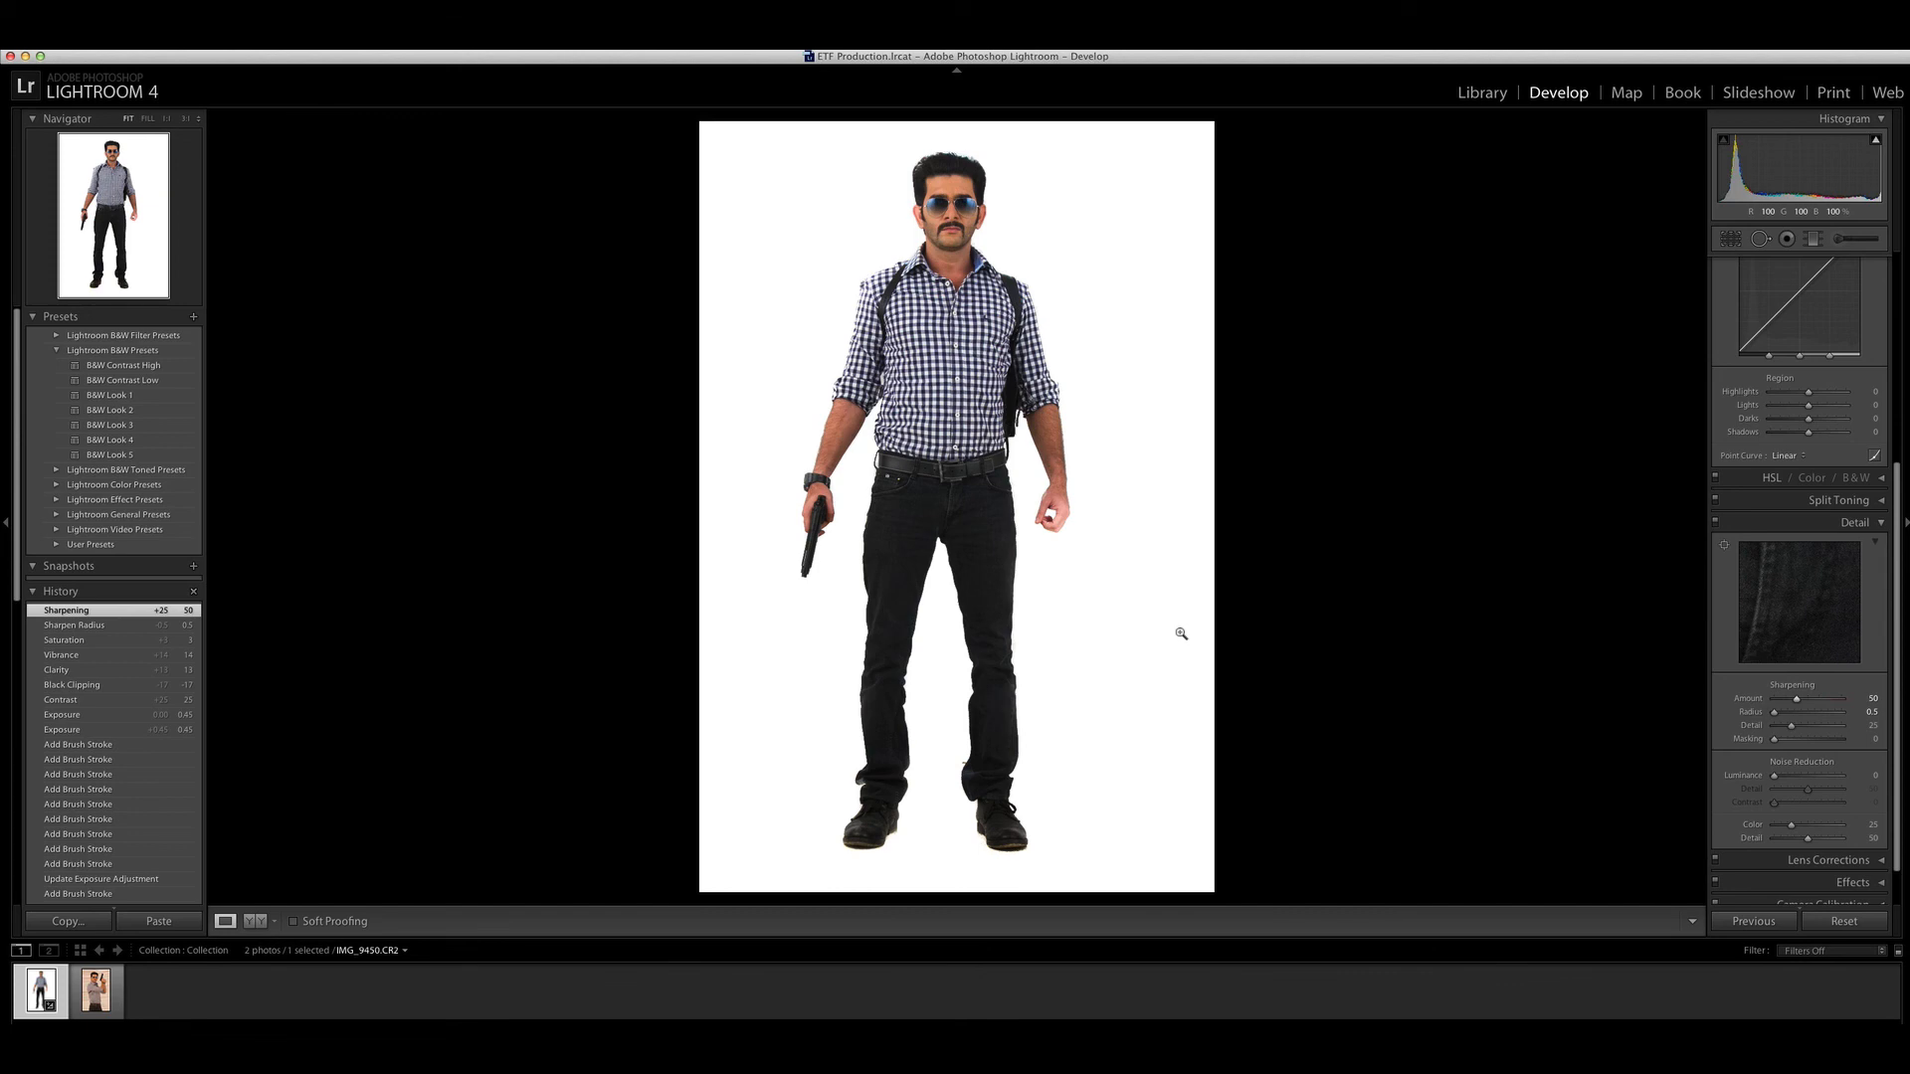
{"action": "key", "text": "y"}
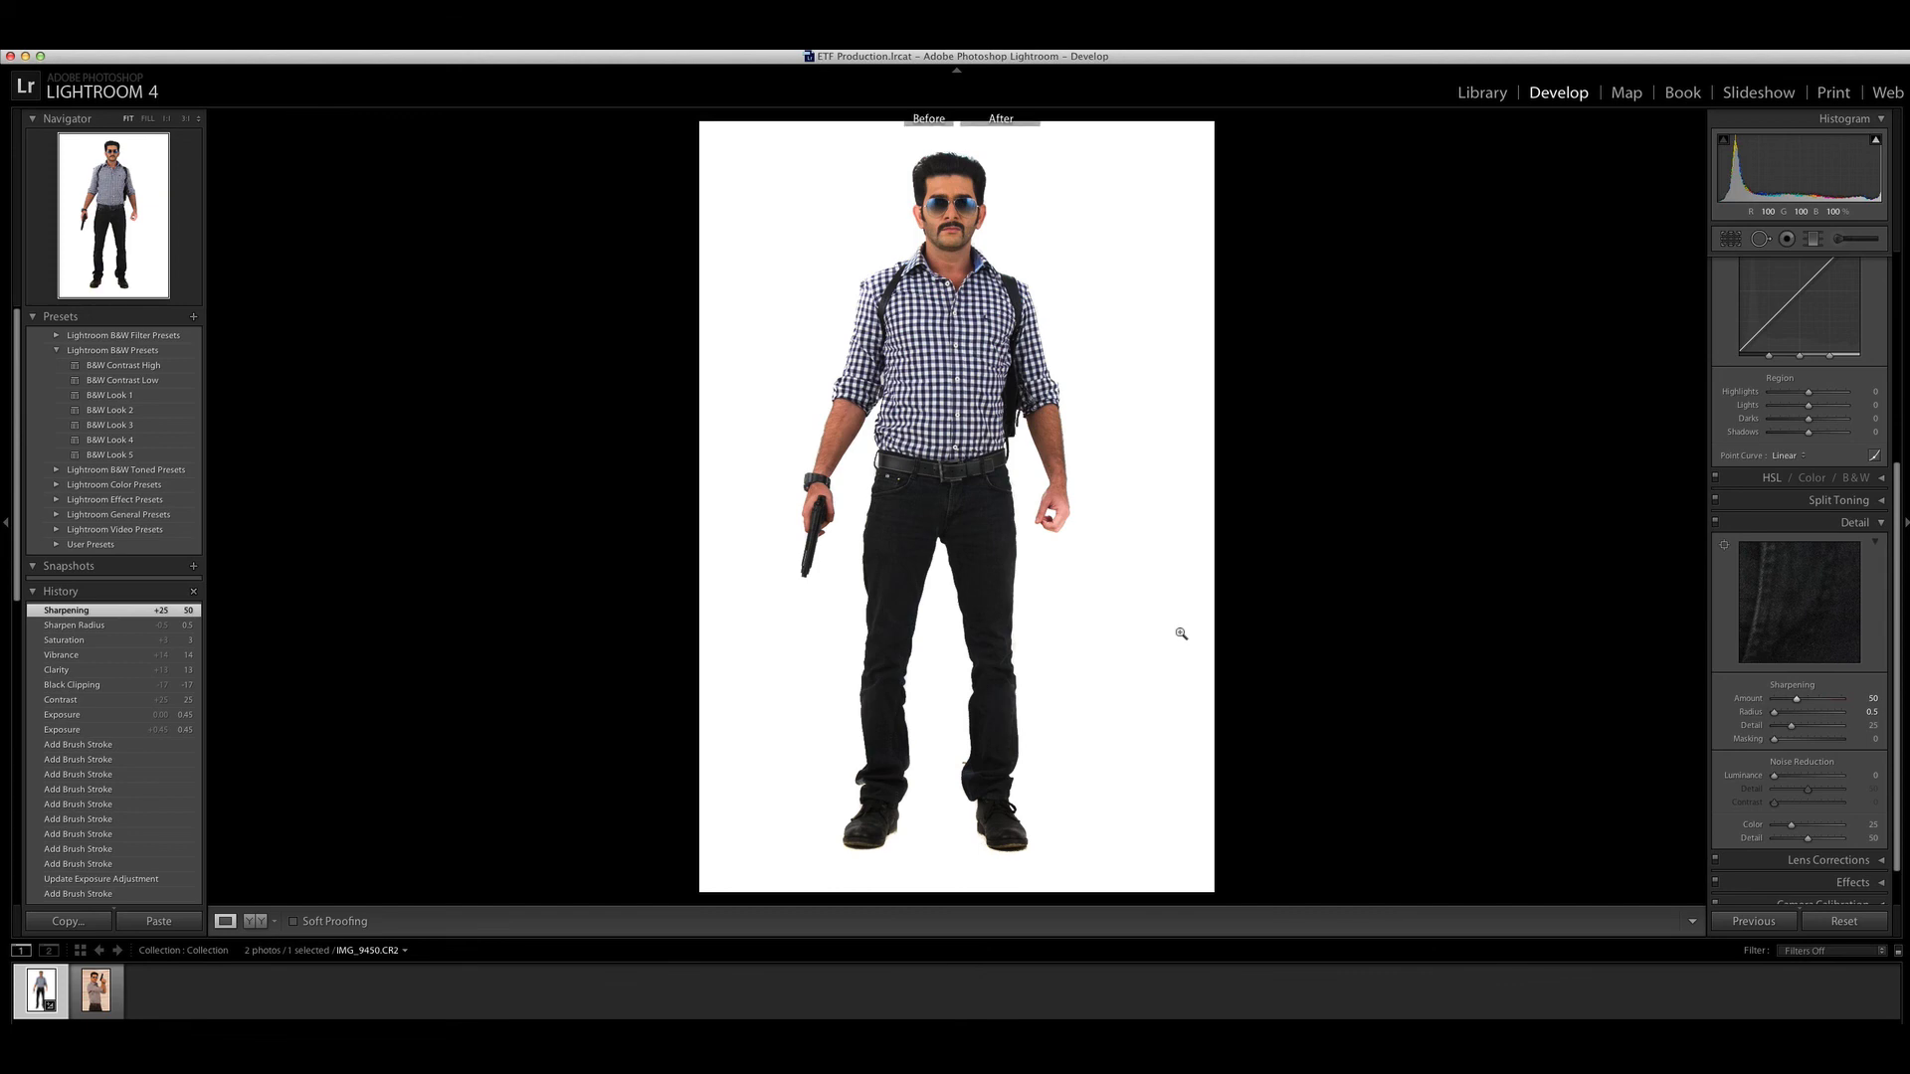